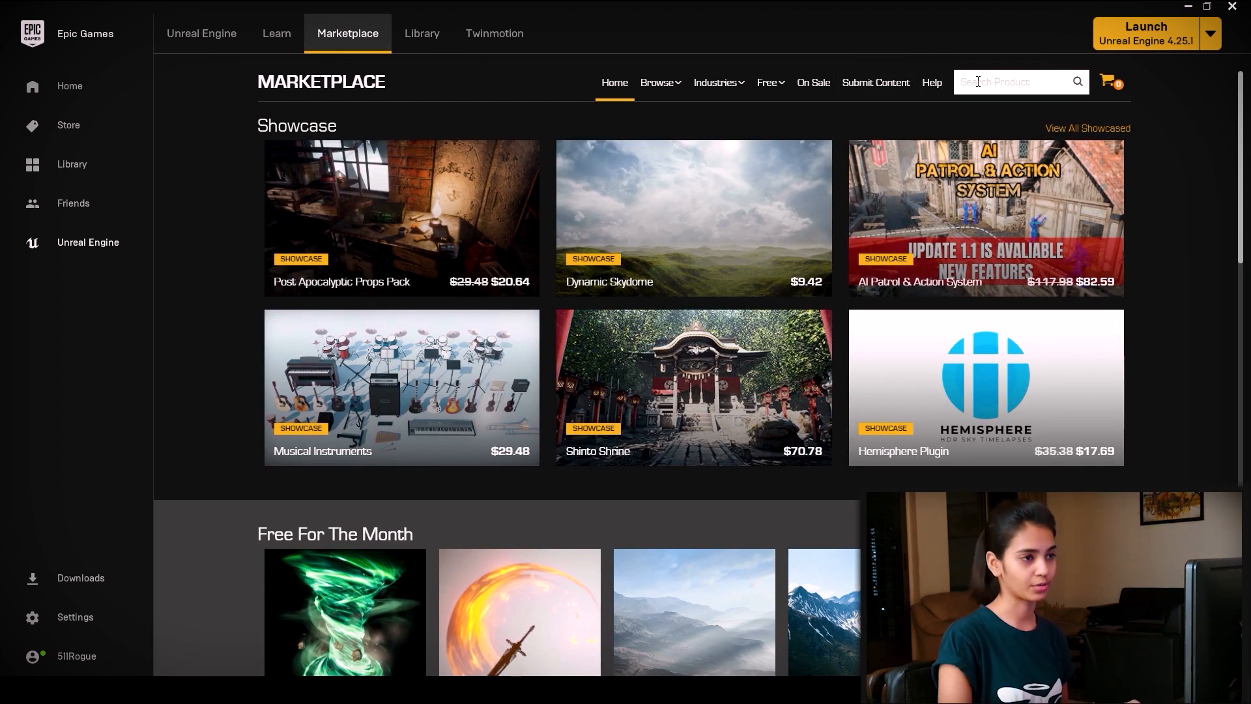
# Search the Marketplace for the Control Rig Mannequin sample and open its detail page
pyautogui.click(977, 81)
pyautogui.write('control ri')
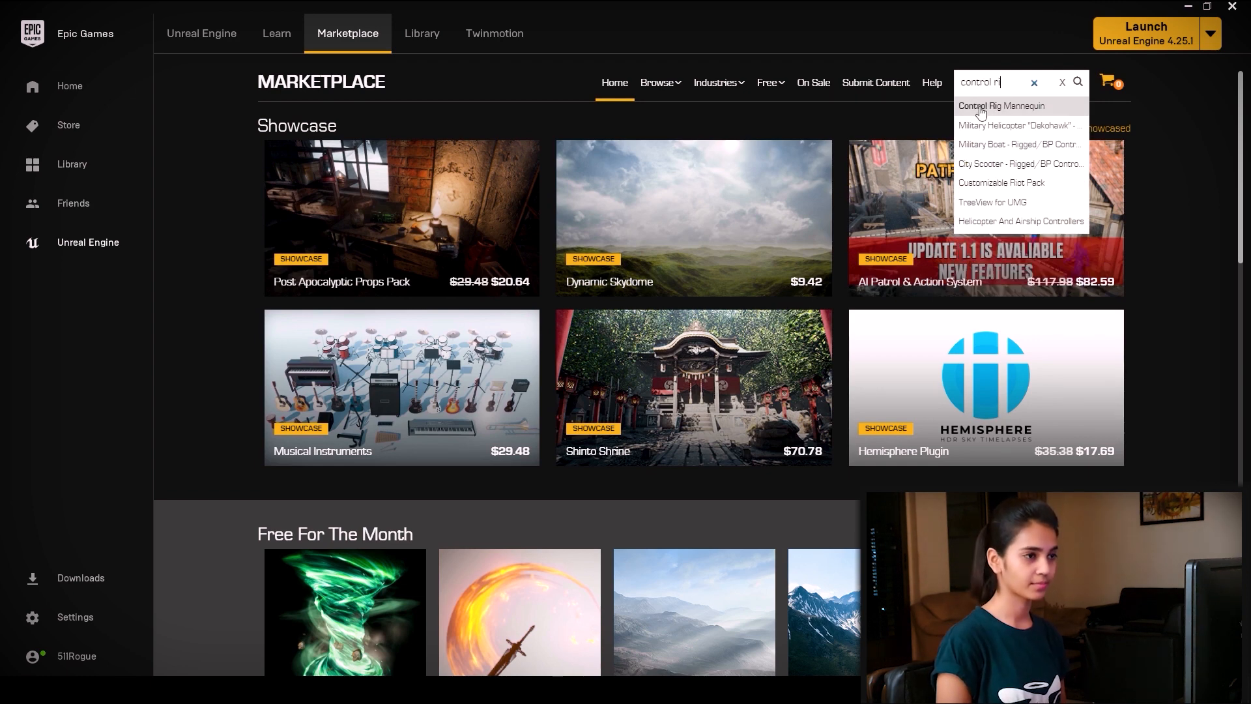
pyautogui.click(979, 106)
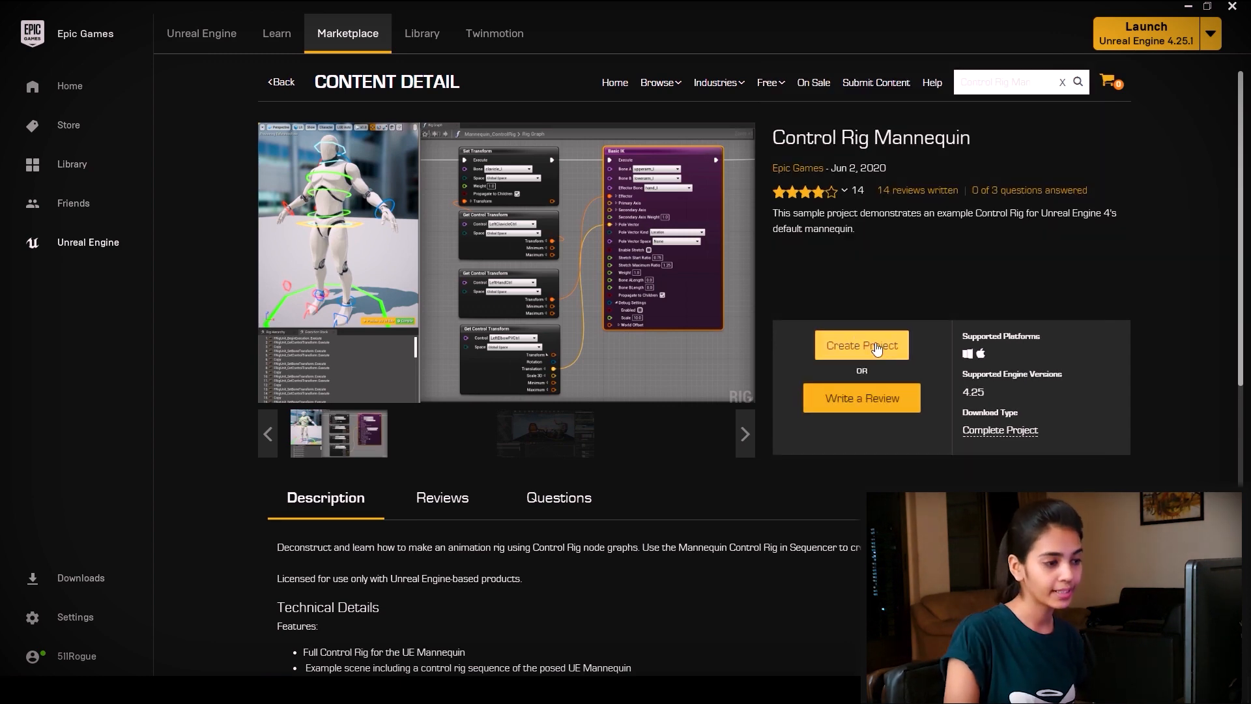
# Create the ControlRigMannequin project in the D:\Unreal Projects folder
pyautogui.click(814, 351)
pyautogui.click(772, 340)
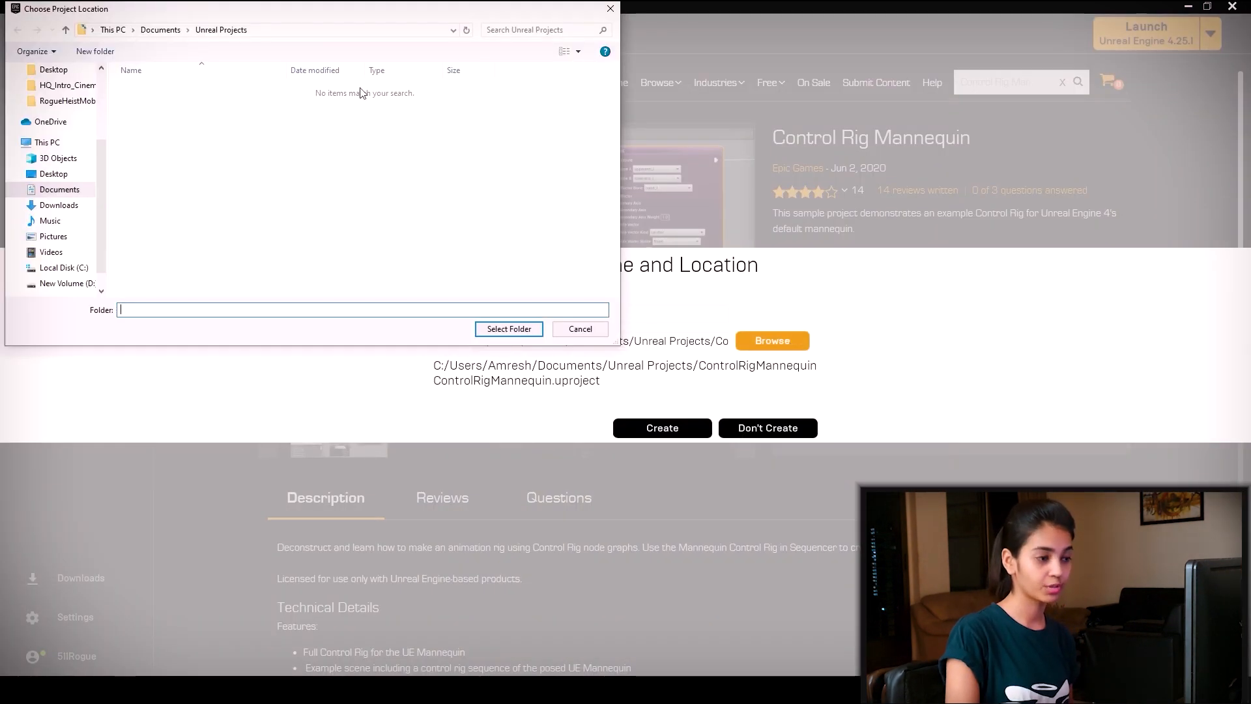
pyautogui.click(277, 30)
pyautogui.write('D:\\Unreal Projects')
pyautogui.press('Return')
pyautogui.click(509, 328)
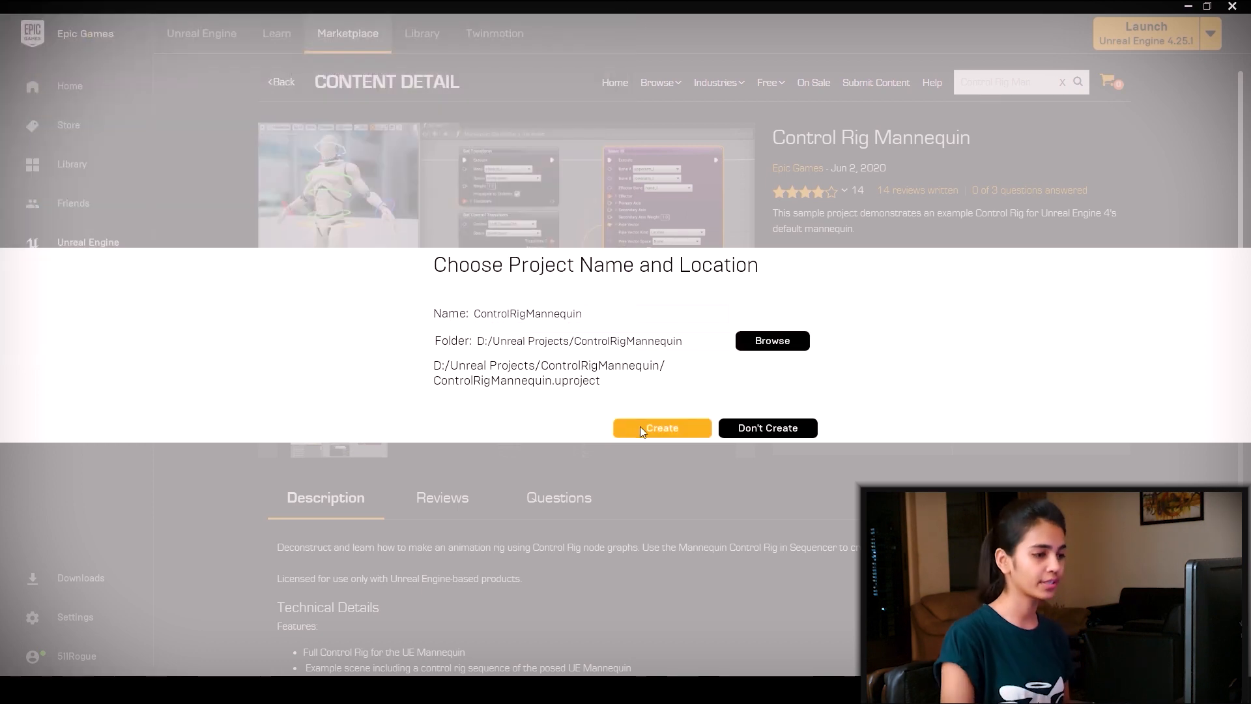
pyautogui.click(643, 428)
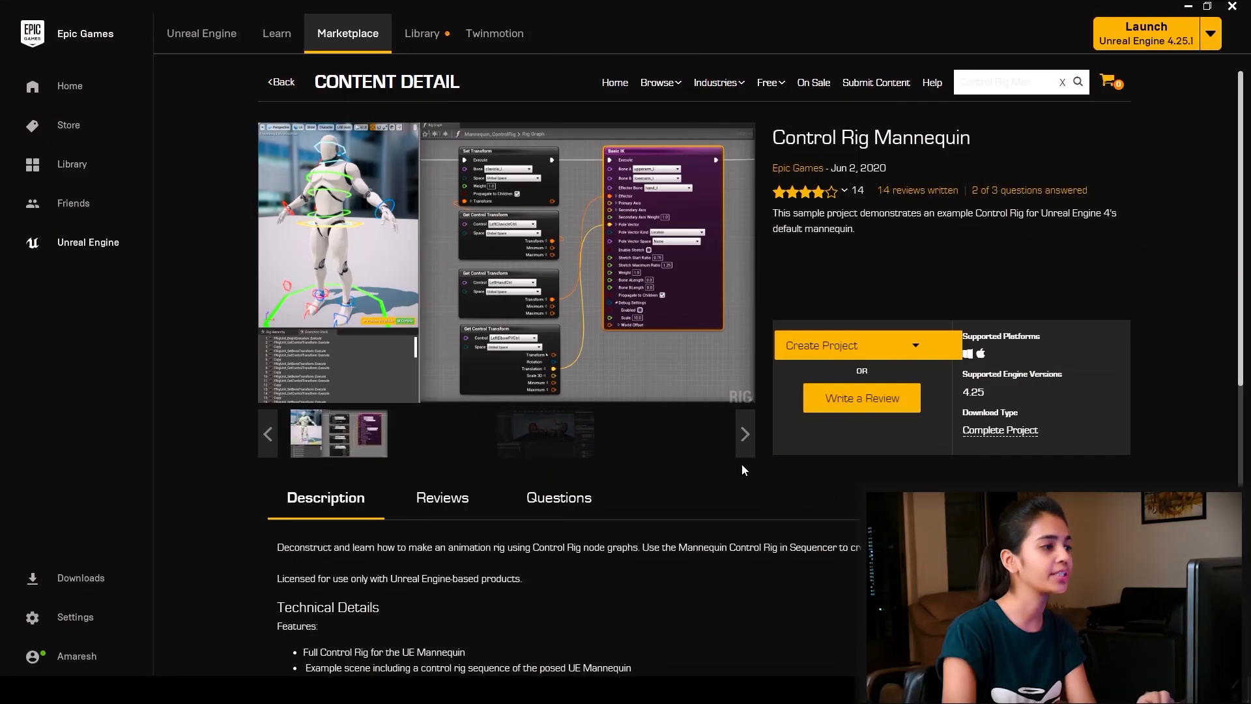
# Open the ControlRigMannequin project from the Unreal Engine library and close its Sequencer
pyautogui.click(428, 39)
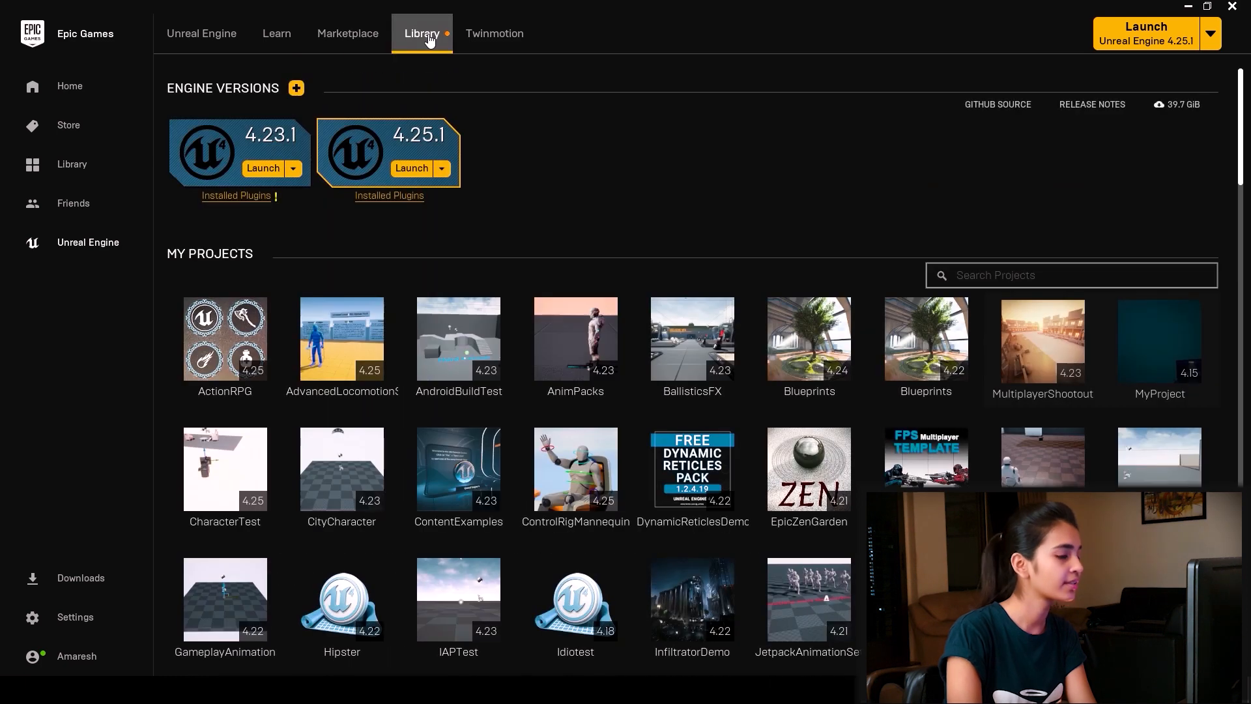
pyautogui.doubleClick(583, 476)
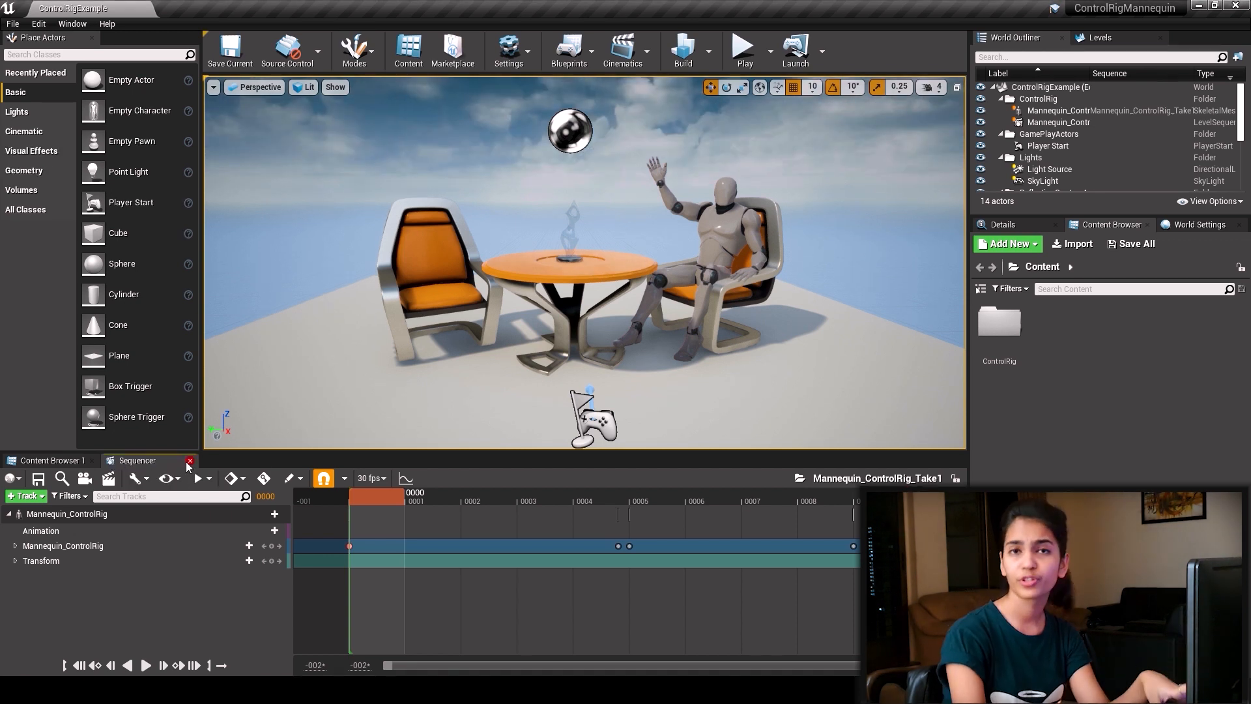
pyautogui.click(190, 461)
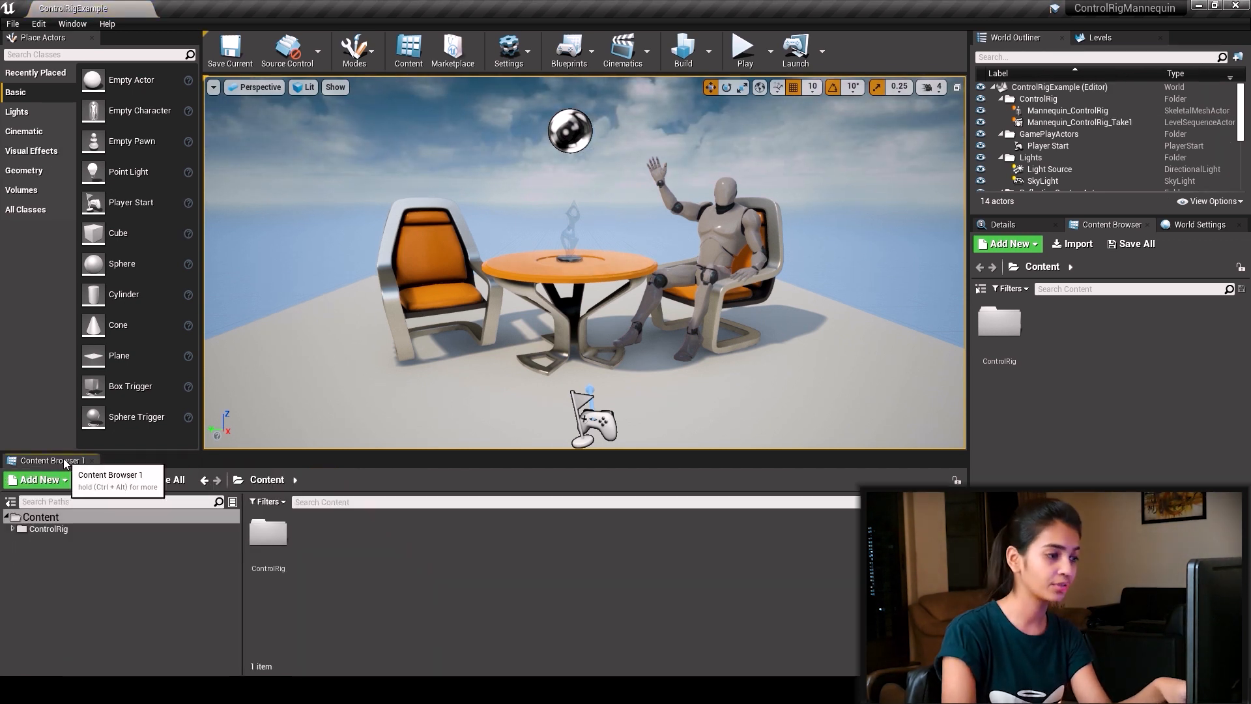
# Open the Mannequin_ControlRig_Take1 sequence from the Sequences folder inside the ControlRig content folder
pyautogui.click(13, 528)
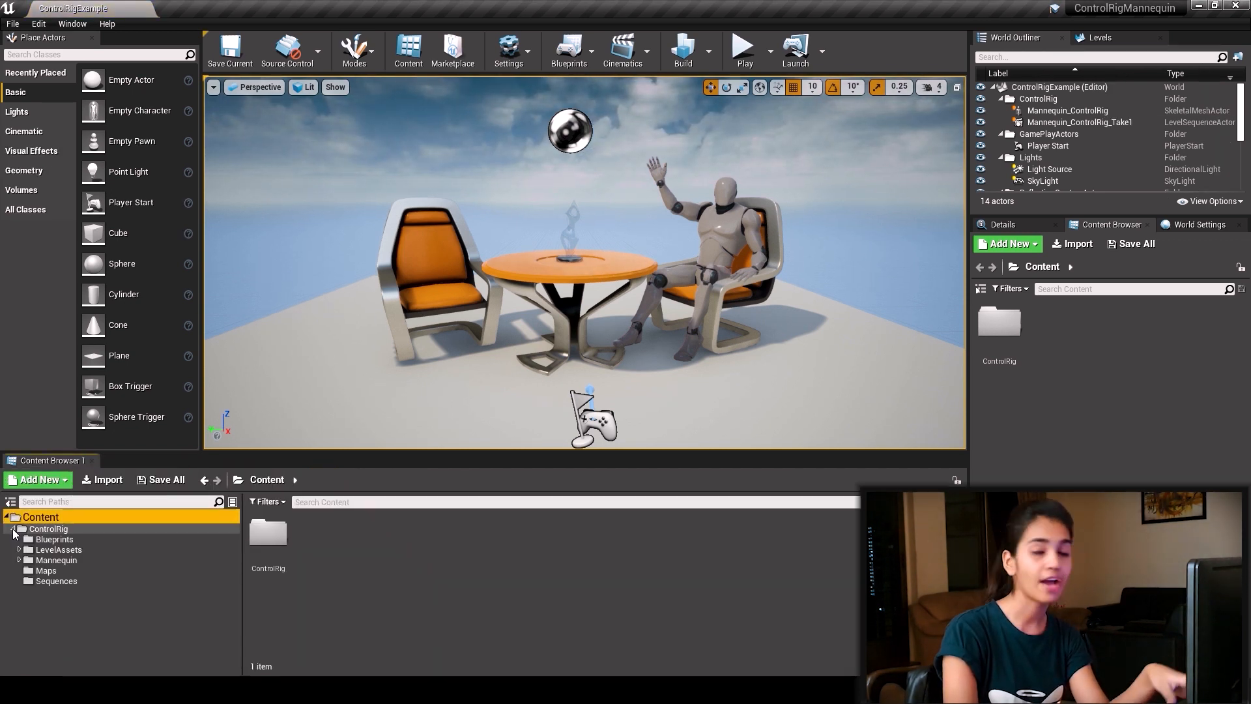
pyautogui.click(57, 582)
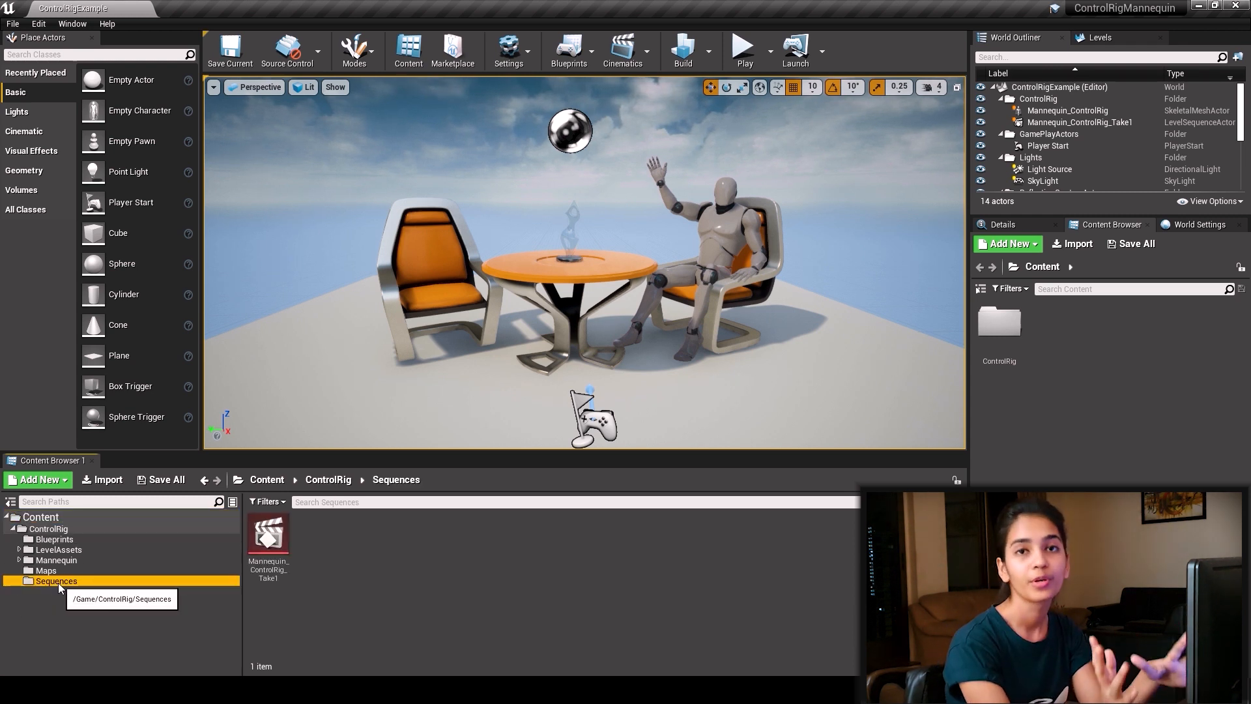
pyautogui.doubleClick(274, 568)
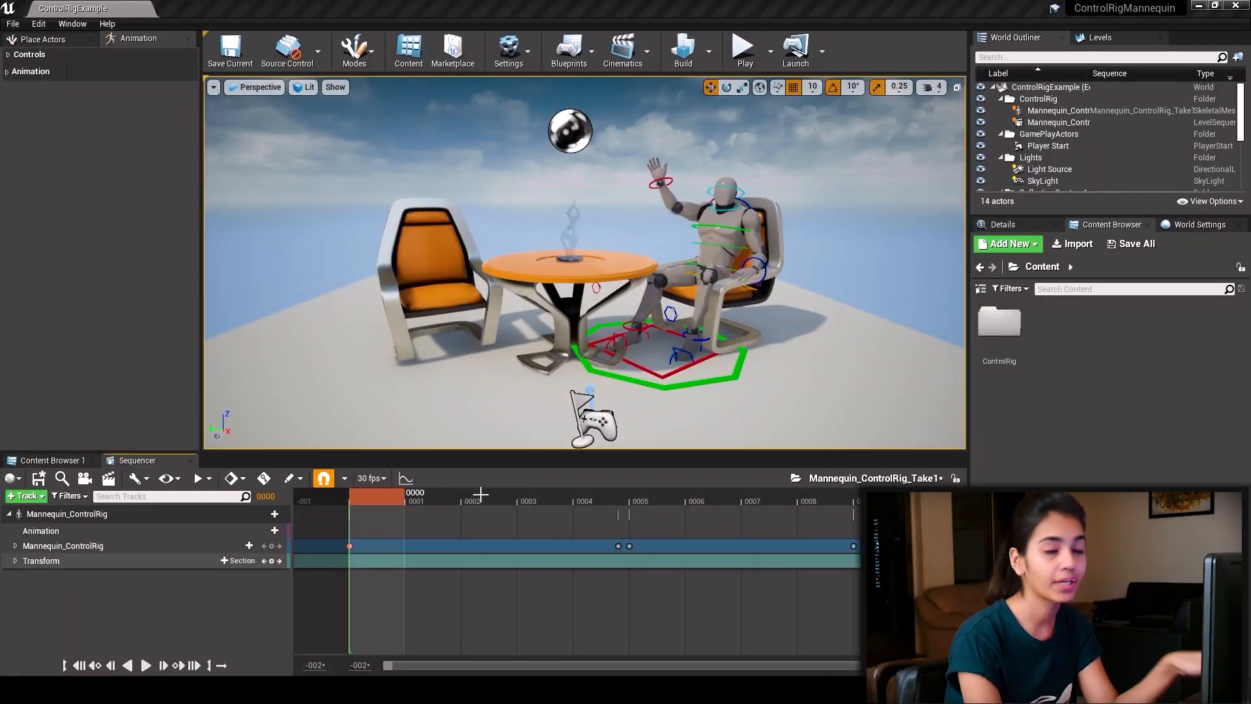
# Switch the viewport to game view to hide the Player Start and reflection sphere icons
pyautogui.click(600, 418)
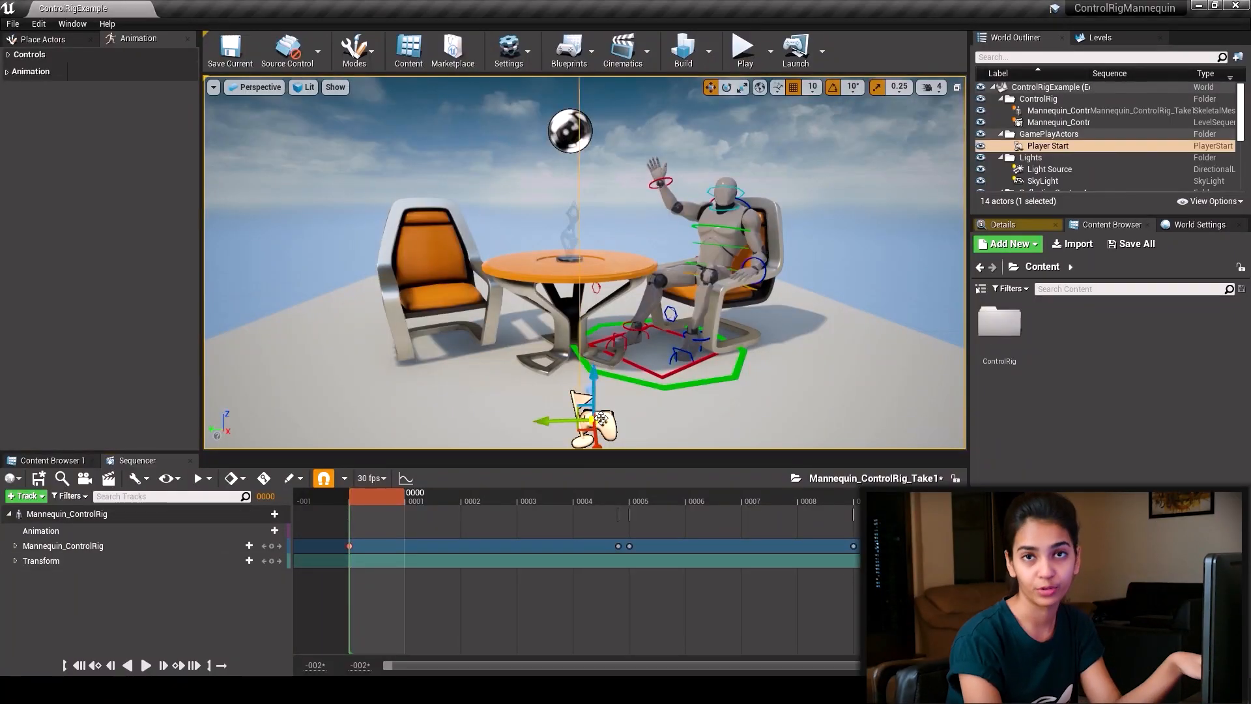
pyautogui.click(571, 136)
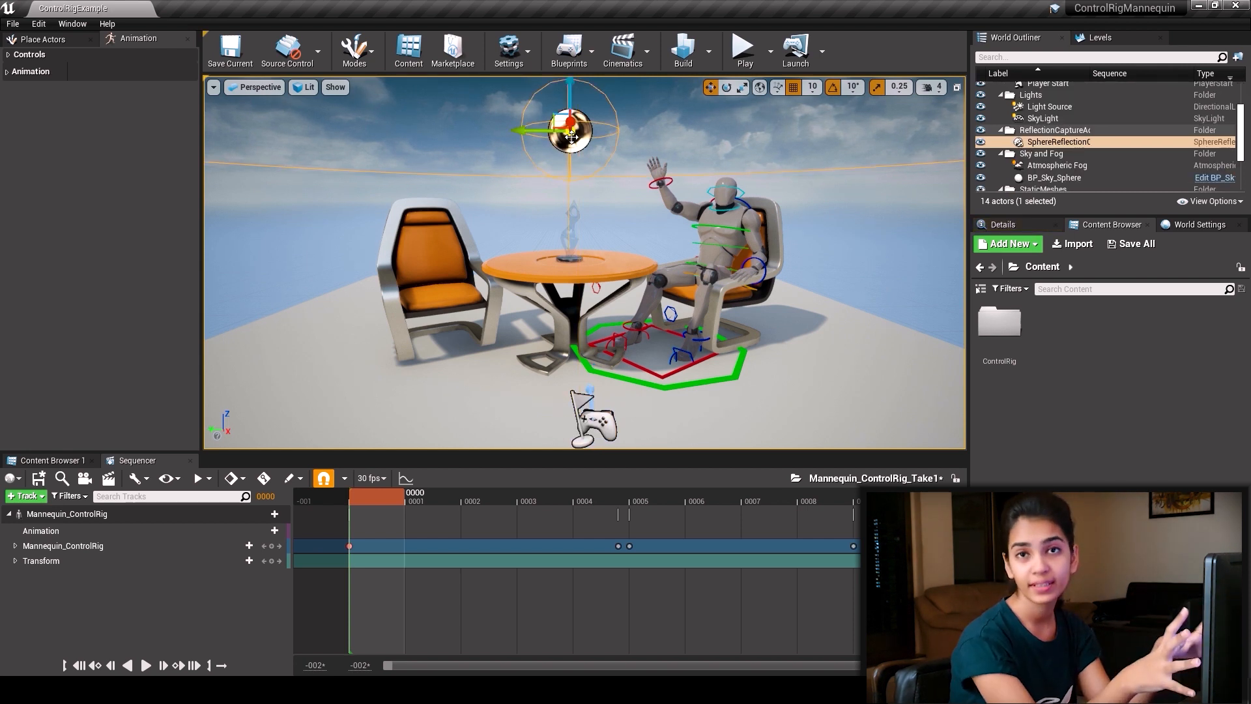
pyautogui.press('g')
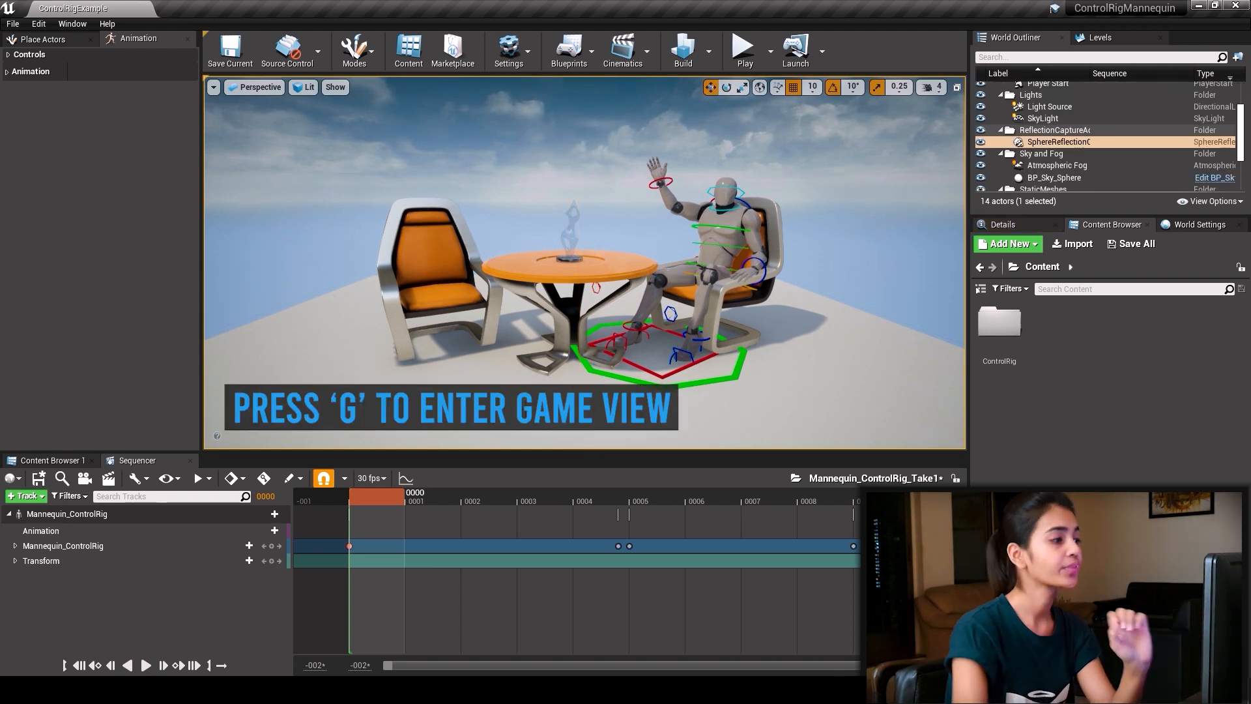
# Select the mannequin's Animation track in the sequence and move the playhead to frame 9
pyautogui.click(144, 514)
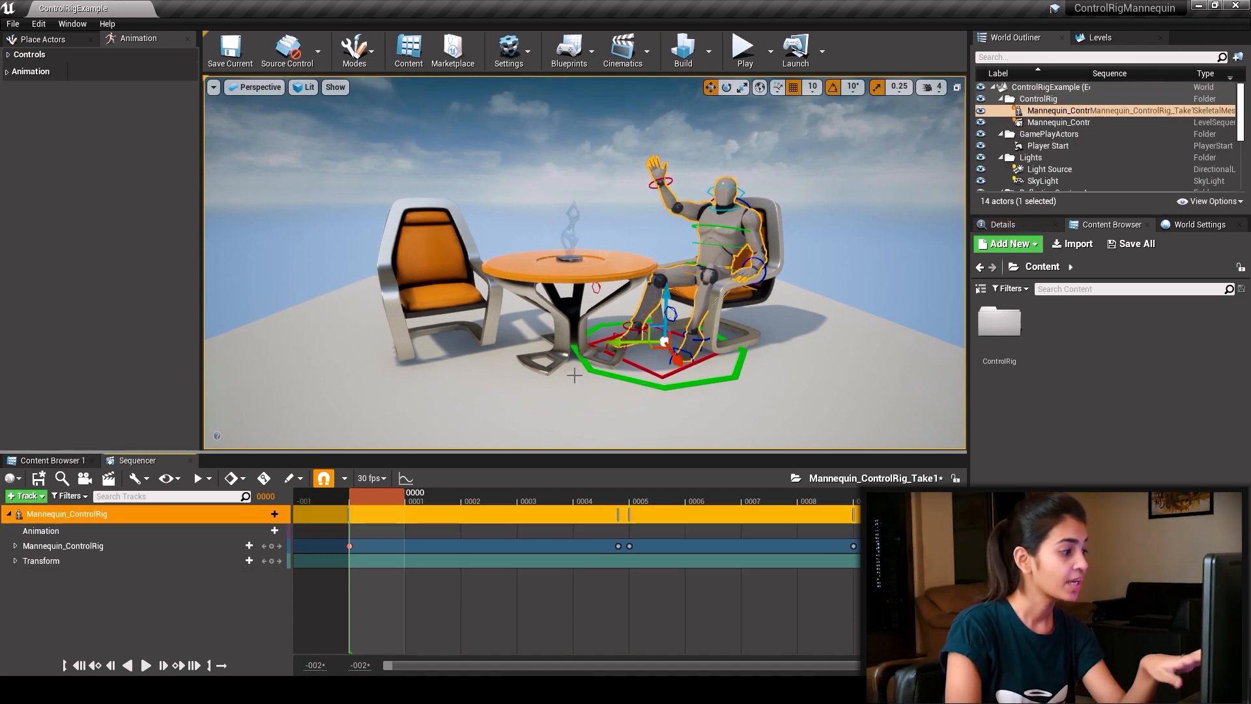
pyautogui.click(61, 533)
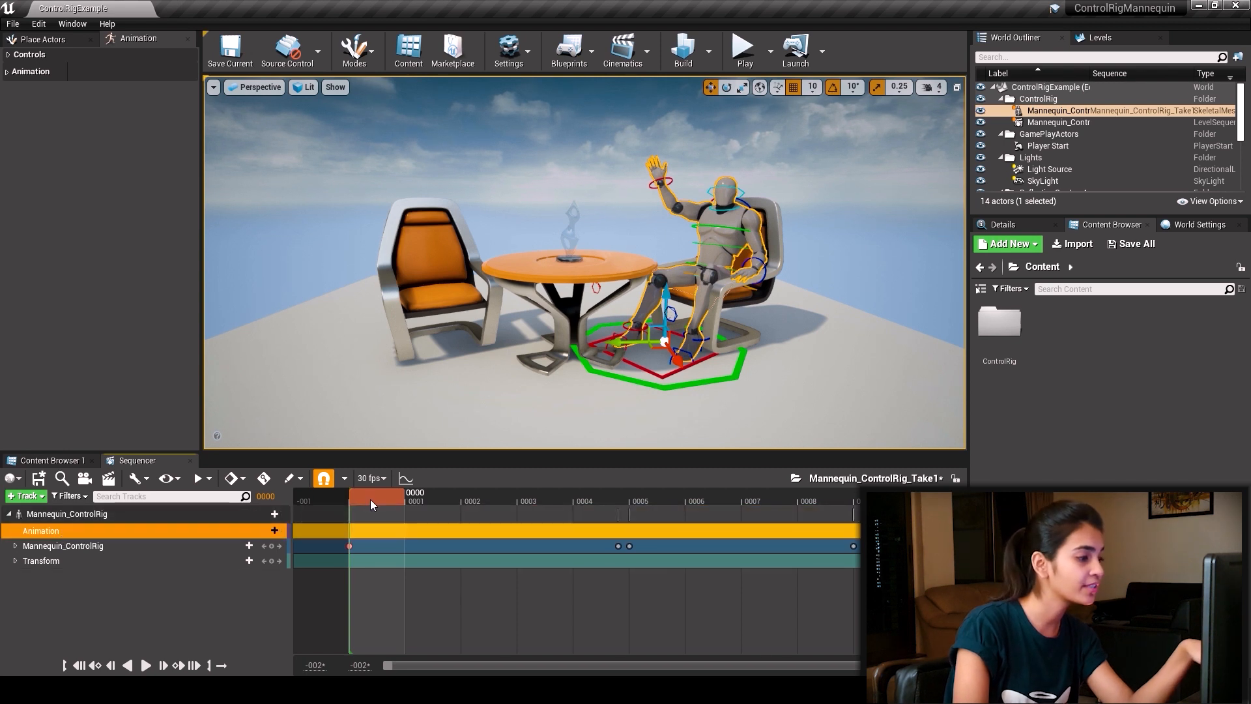
pyautogui.moveTo(370, 499); pyautogui.dragTo(855, 499)
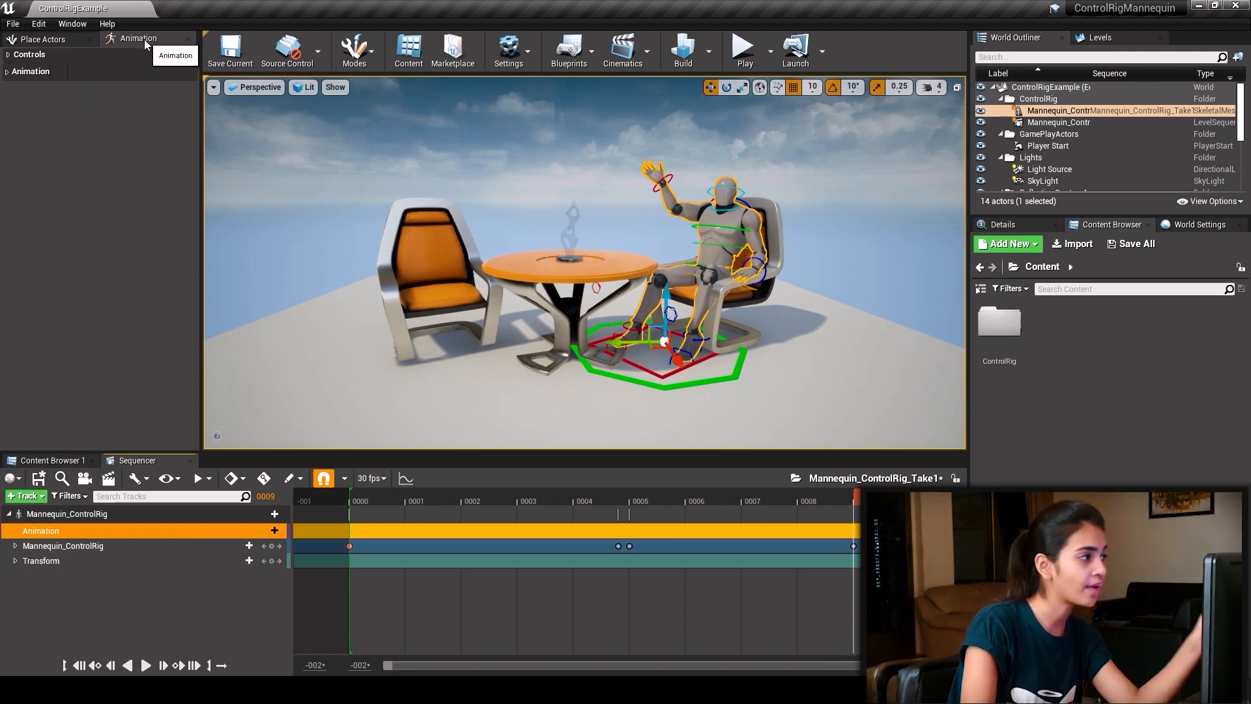
# Expand the rig's Controls hierarchy, look through its list of controls, and collapse it again
pyautogui.click(8, 57)
pyautogui.scroll(-5, 68, 187)
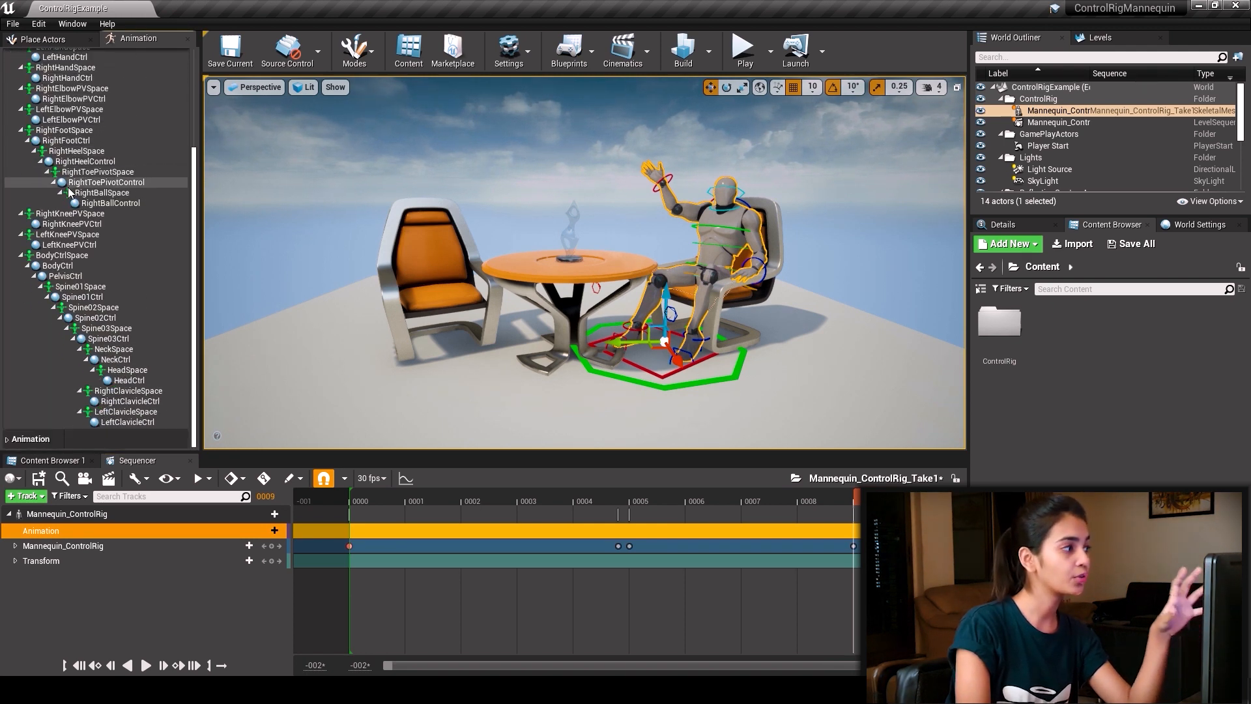
pyautogui.scroll(8, 68, 187)
pyautogui.click(60, 56)
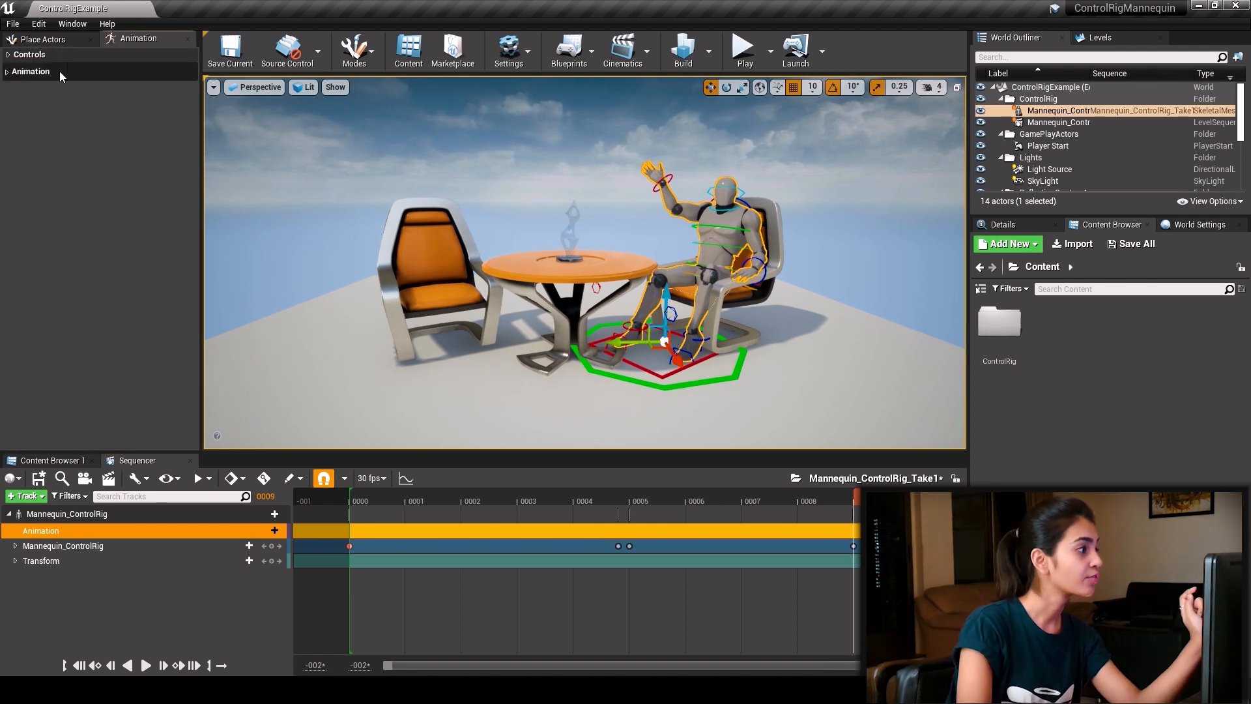
# Expand the Animation settings, try Hide Manipulators and switch it back off, widening the column of option names
pyautogui.click(8, 72)
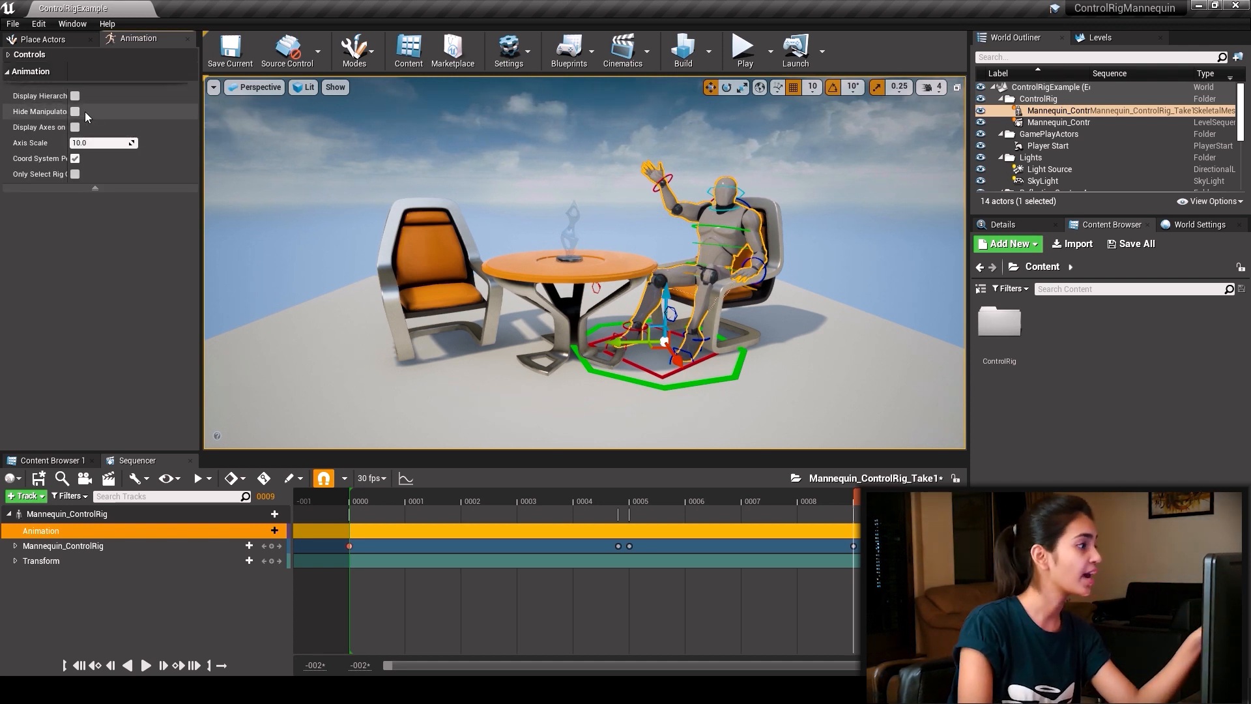
pyautogui.click(76, 111)
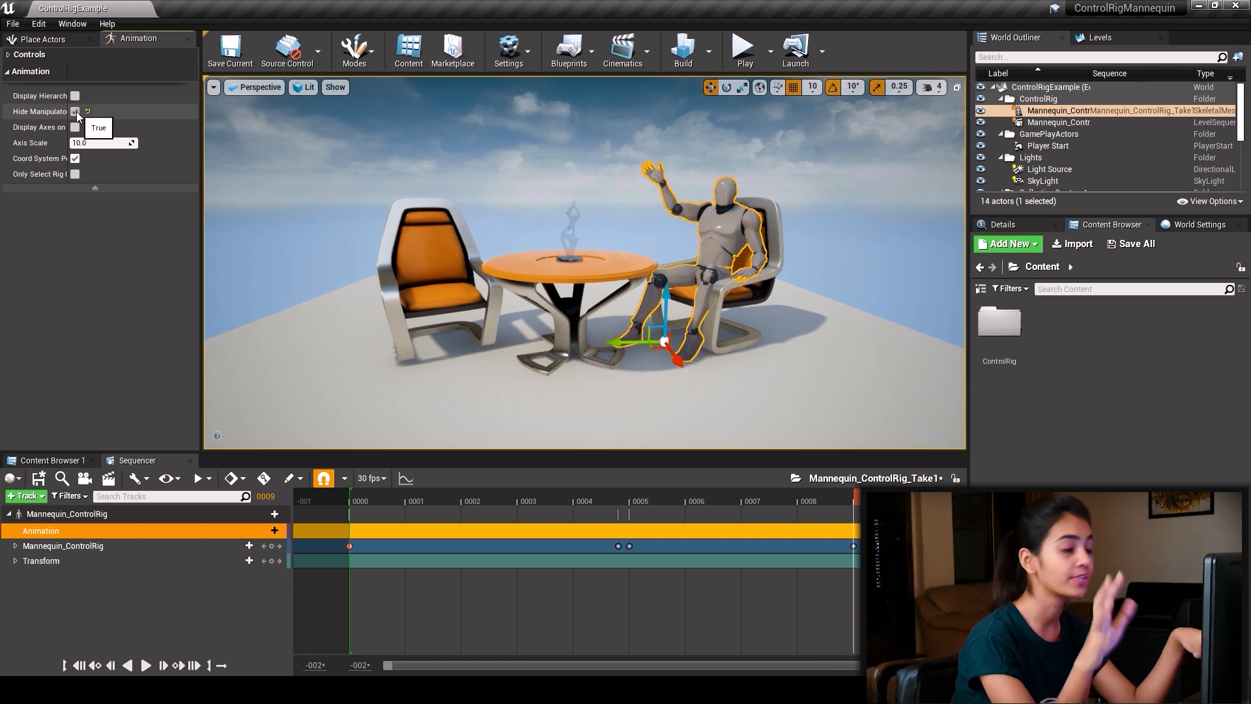
pyautogui.click(76, 112)
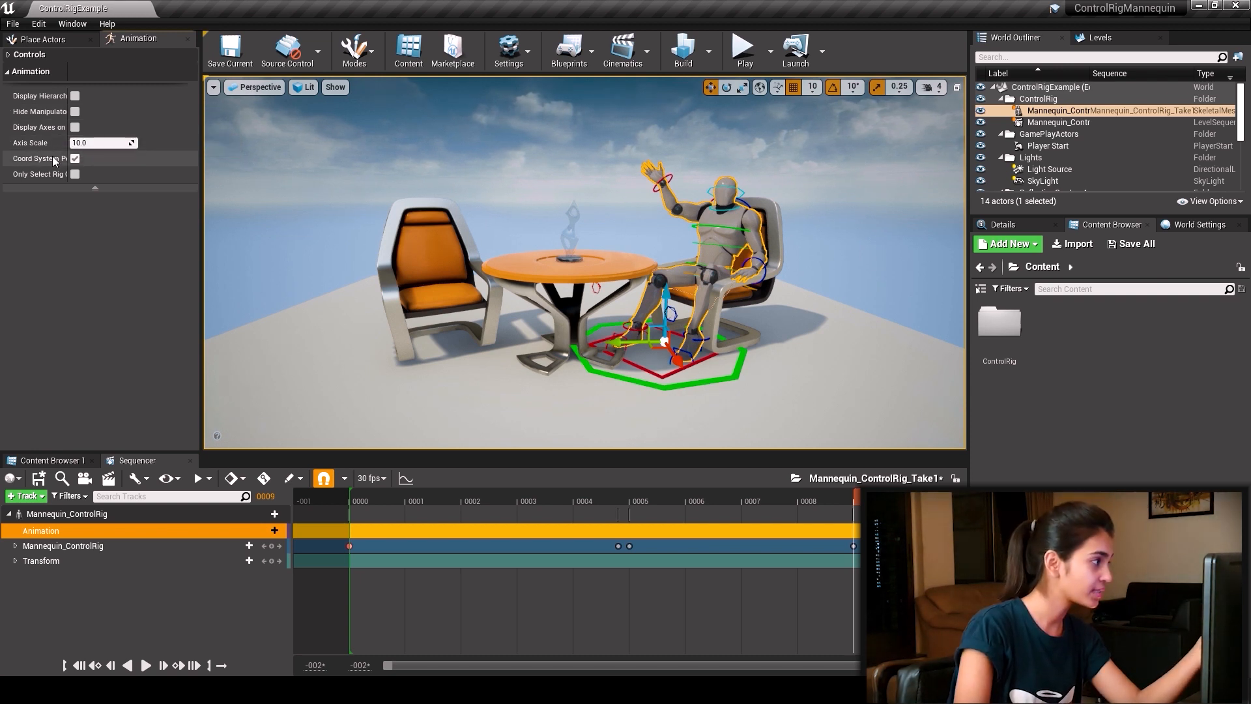
pyautogui.moveTo(68, 159); pyautogui.dragTo(114, 160)
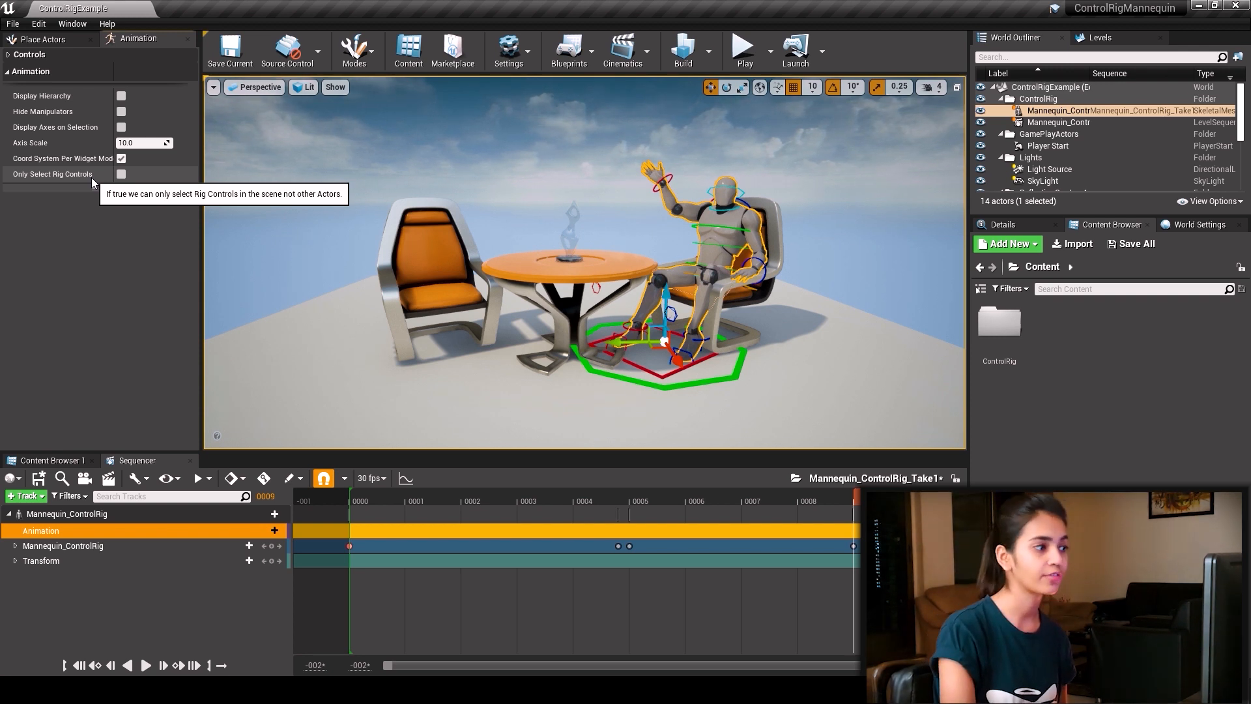
# Enable Only Select Rig Controls and select the mannequin's right hand control in the viewport
pyautogui.click(435, 273)
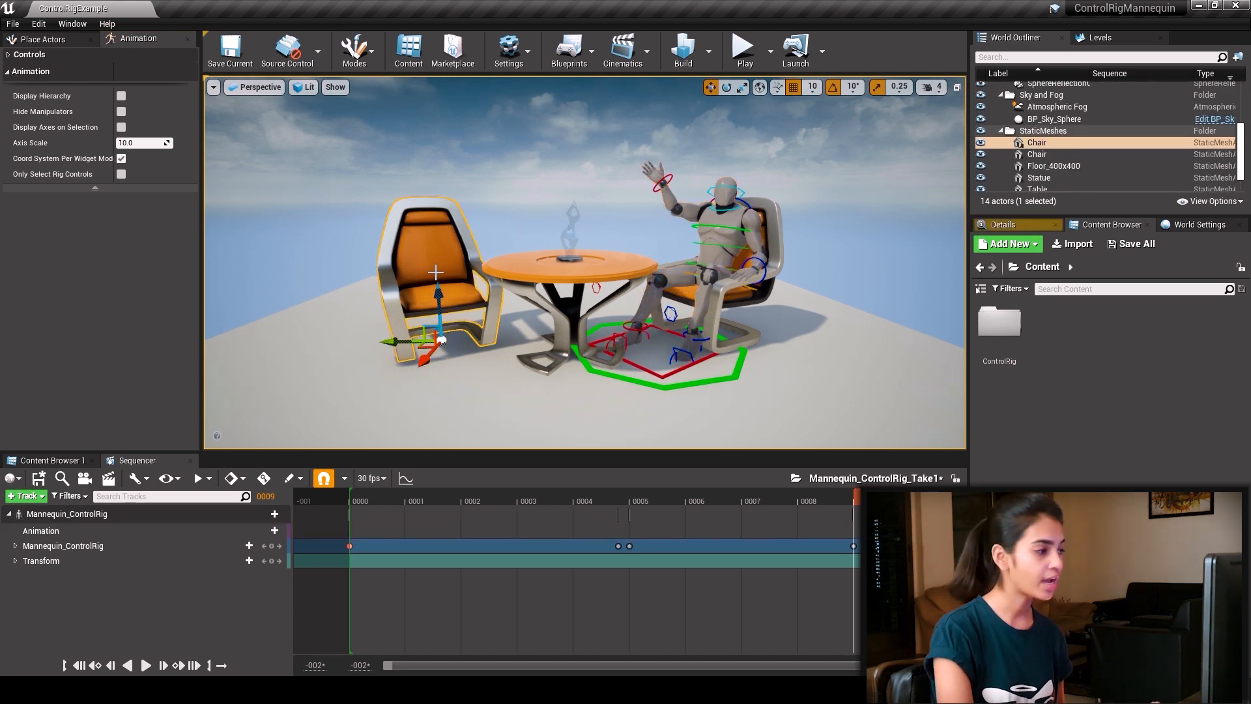
pyautogui.click(121, 175)
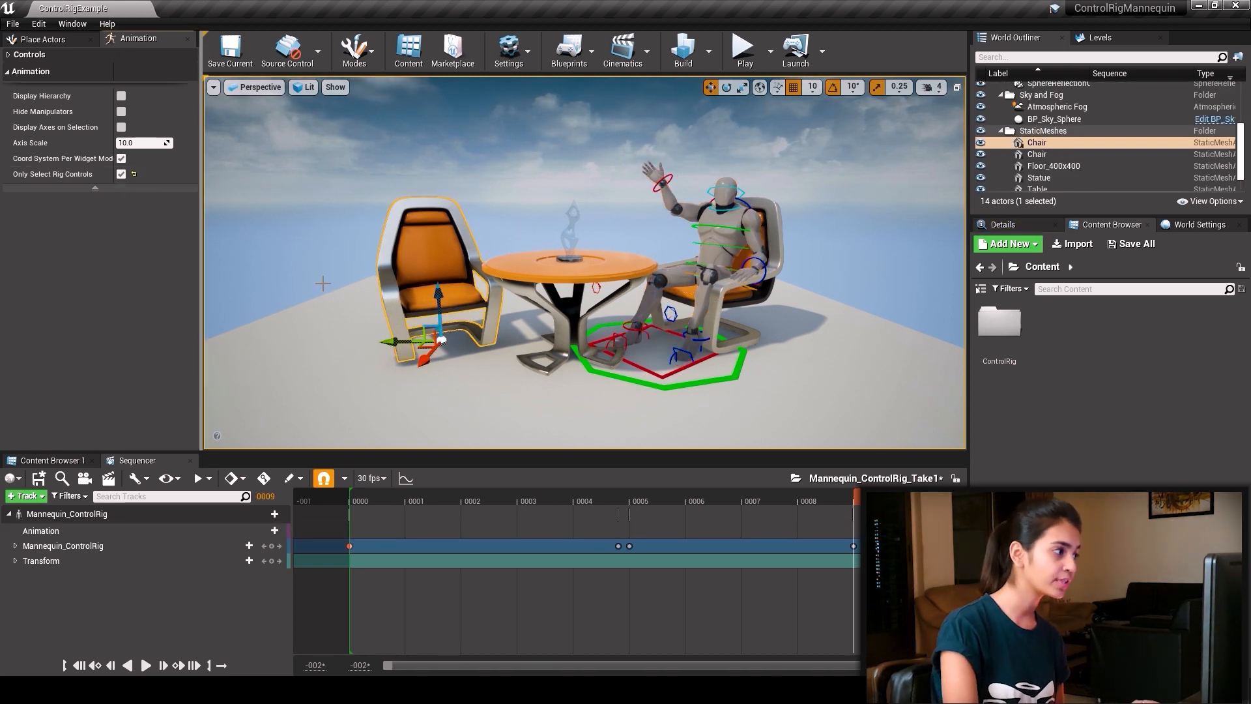
pyautogui.click(664, 175)
pyautogui.moveTo(626, 184)
pyautogui.mouseDown()
pyautogui.moveTo(576, 185)
pyautogui.moveTo(631, 178)
pyautogui.mouseUp()
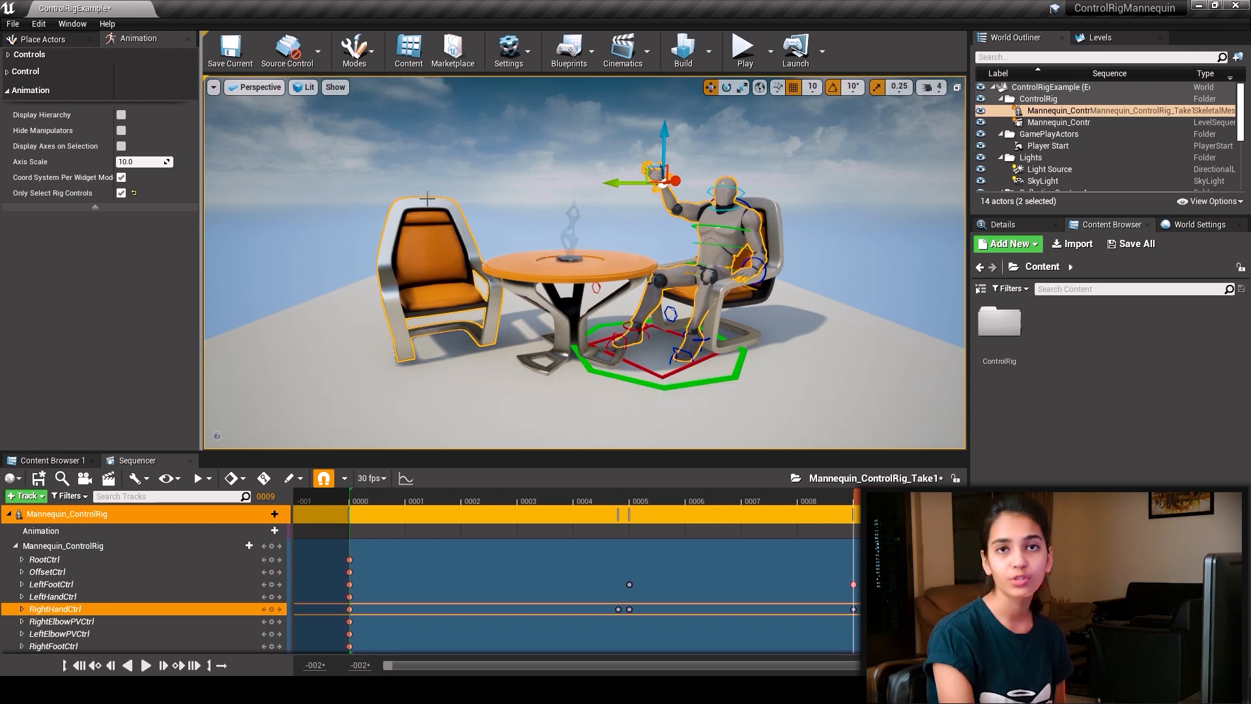
# Try turning off Only Select Rig Controls and picking in the viewport, and undo the last change
pyautogui.click(123, 193)
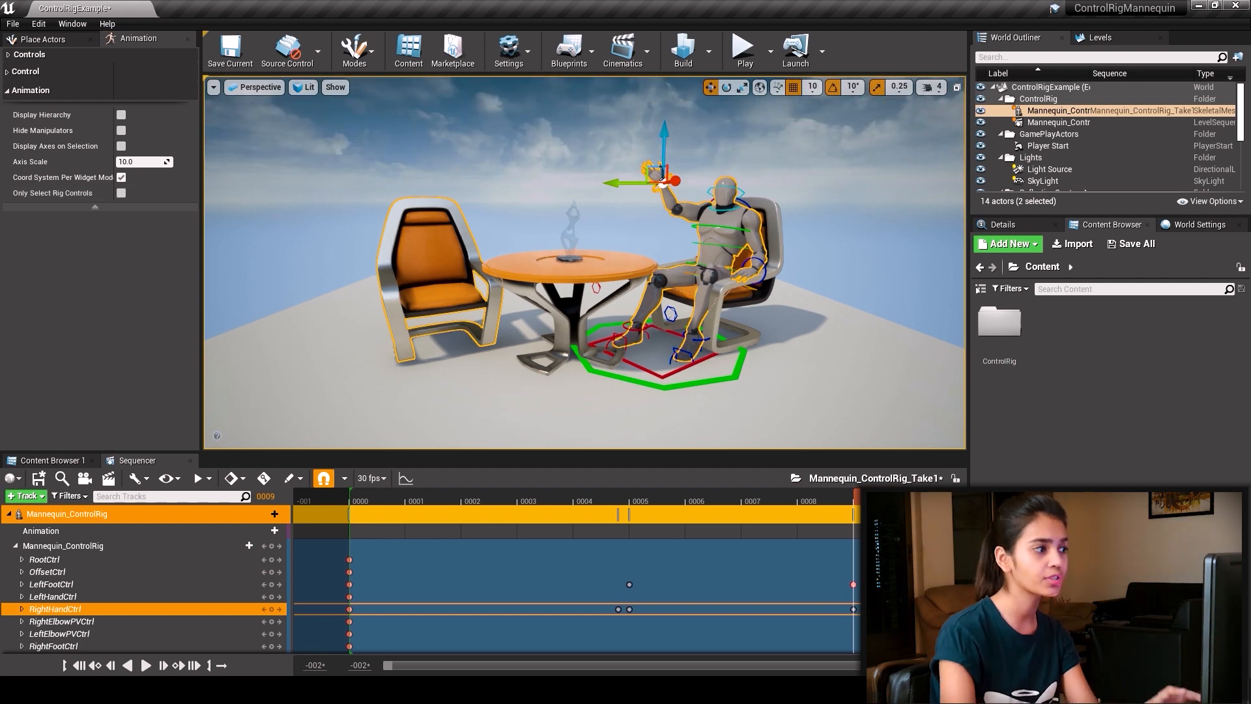
pyautogui.click(451, 170)
pyautogui.hotkey('ctrl', 'z')
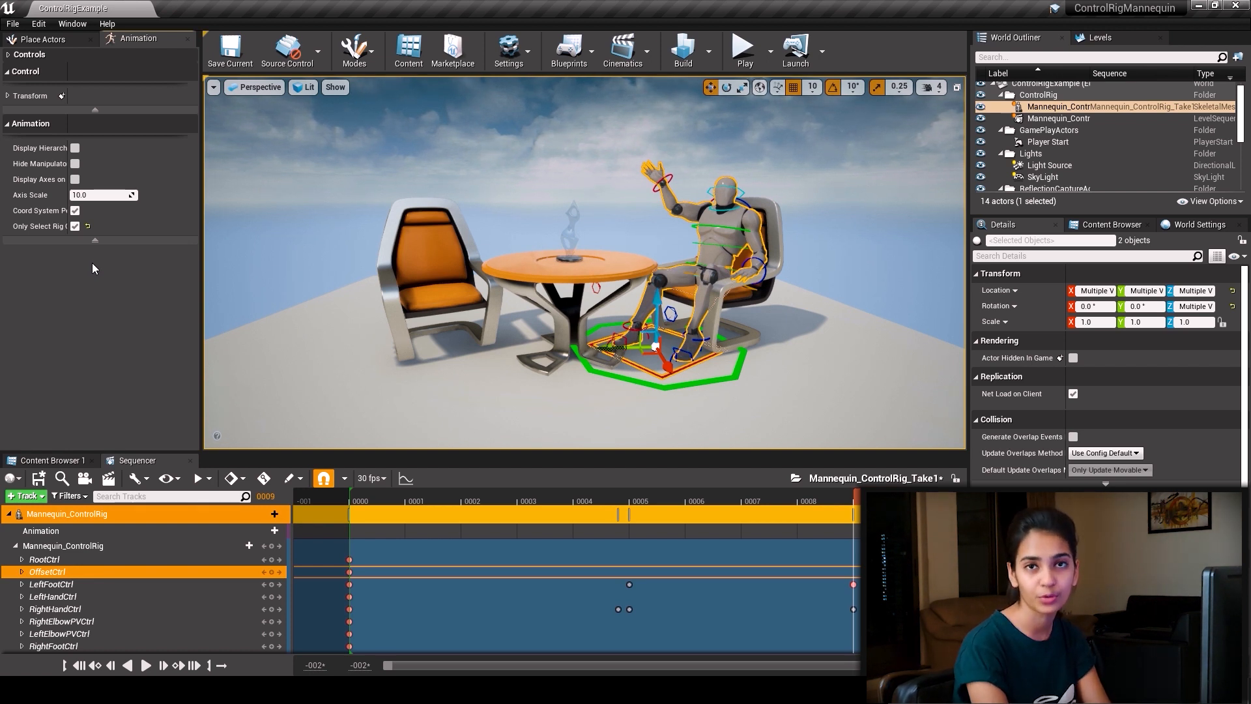
# Try deleting all keyframes of the RightHandCtrl track, and undo the deletion
pyautogui.click(668, 174)
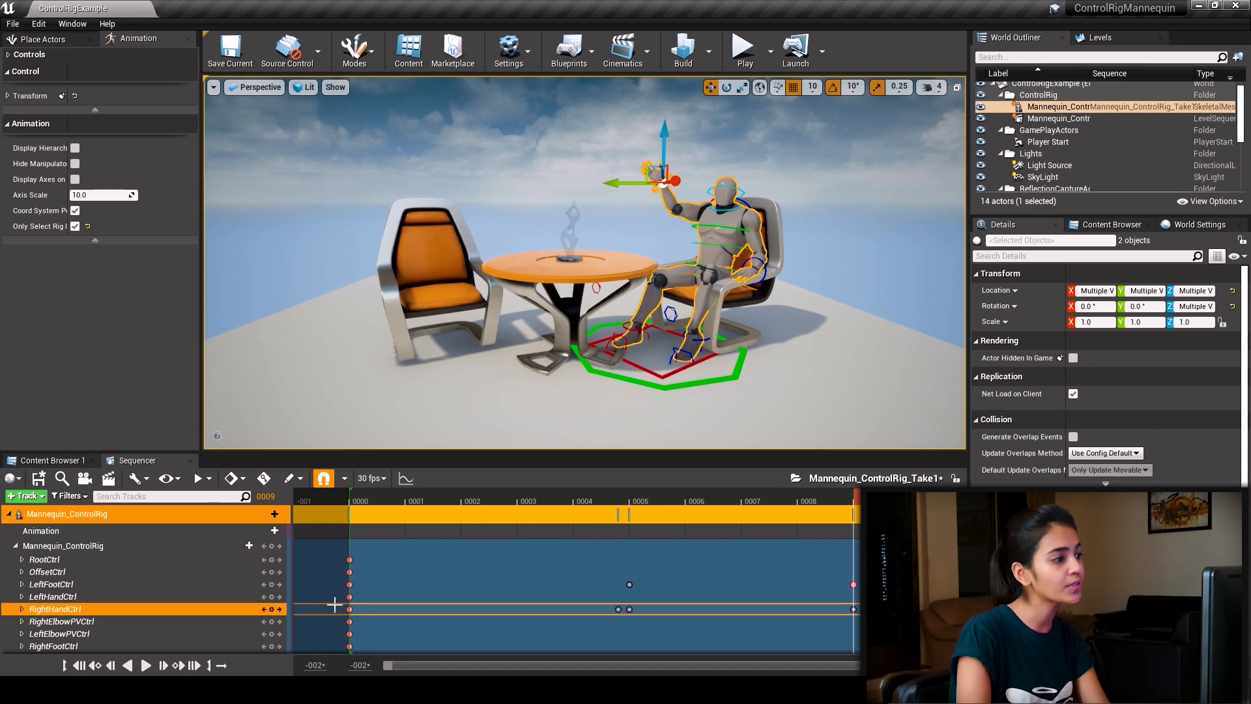
pyautogui.moveTo(334, 605); pyautogui.dragTo(857, 612)
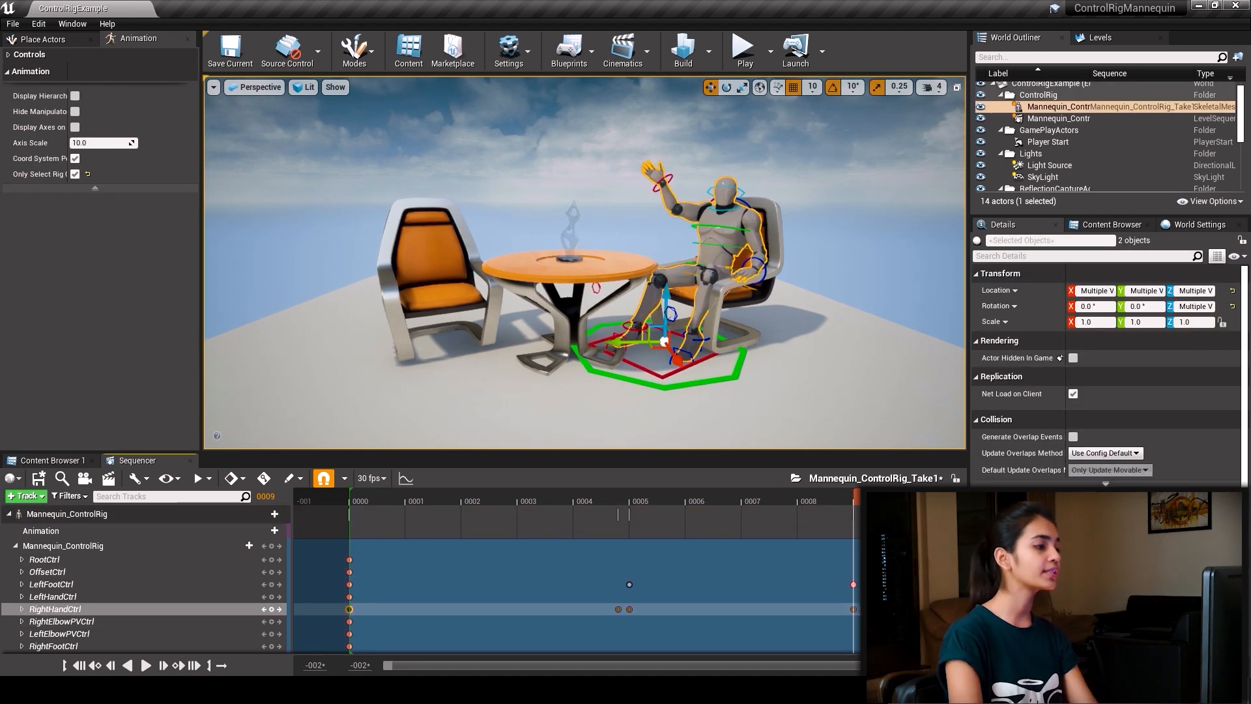
pyautogui.press('Delete')
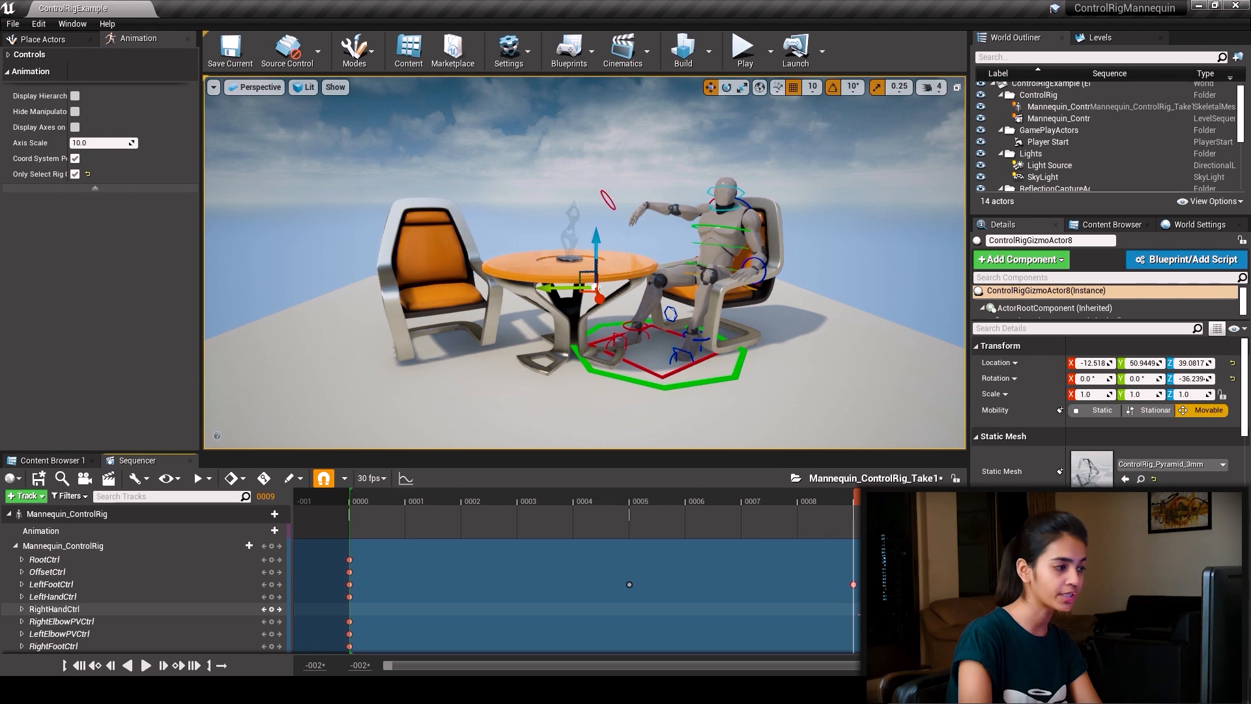
pyautogui.hotkey('ctrl', 'z')
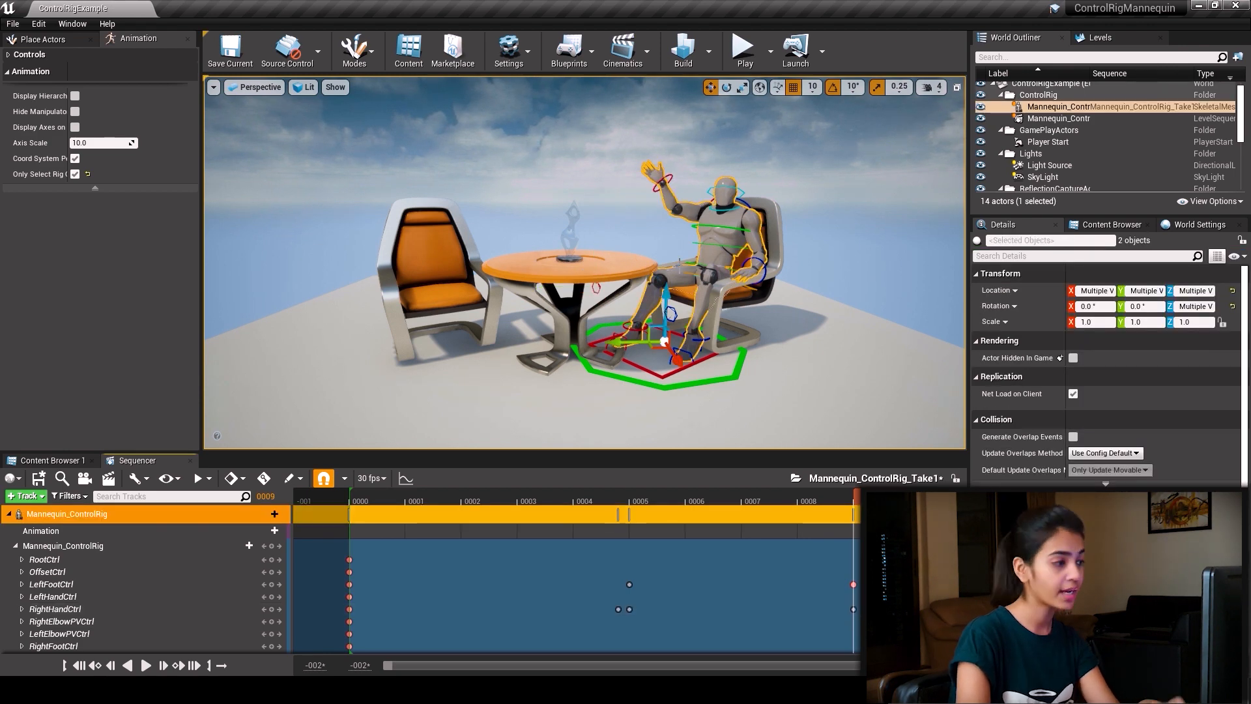
# Select the right hand control, expand its Transform and reset it to default: location and rotation 0, scale 1
pyautogui.click(662, 183)
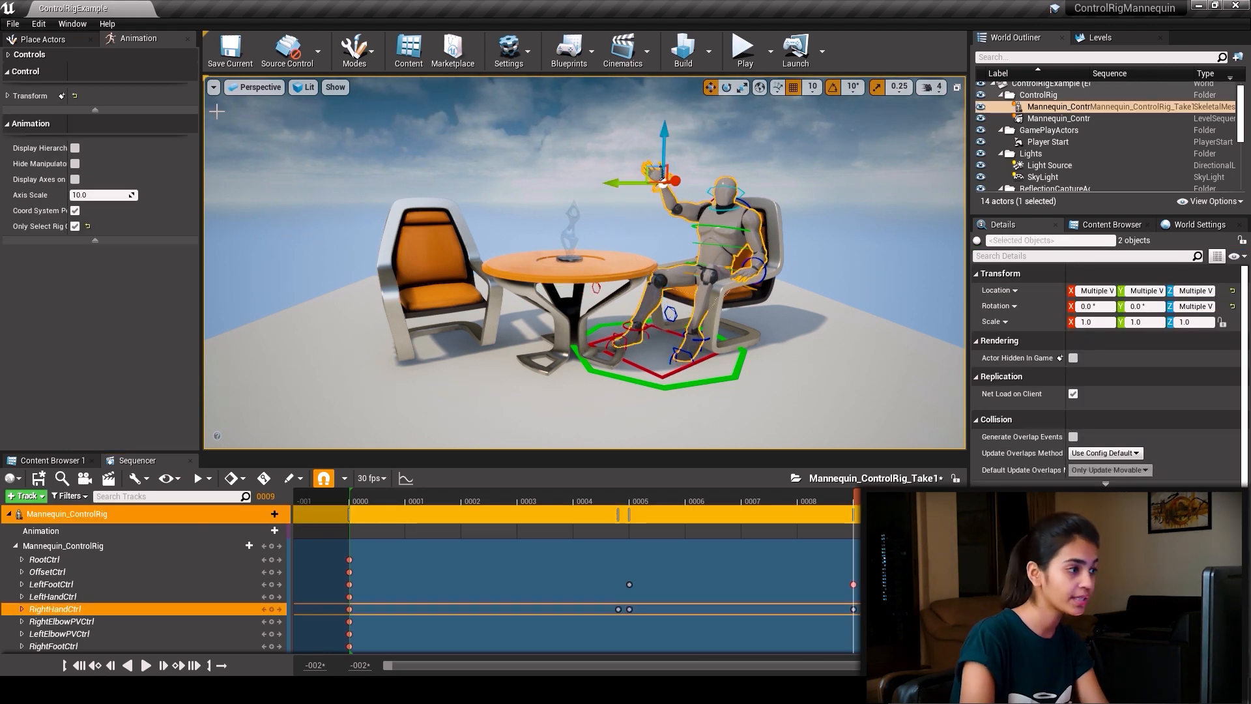
pyautogui.click(8, 96)
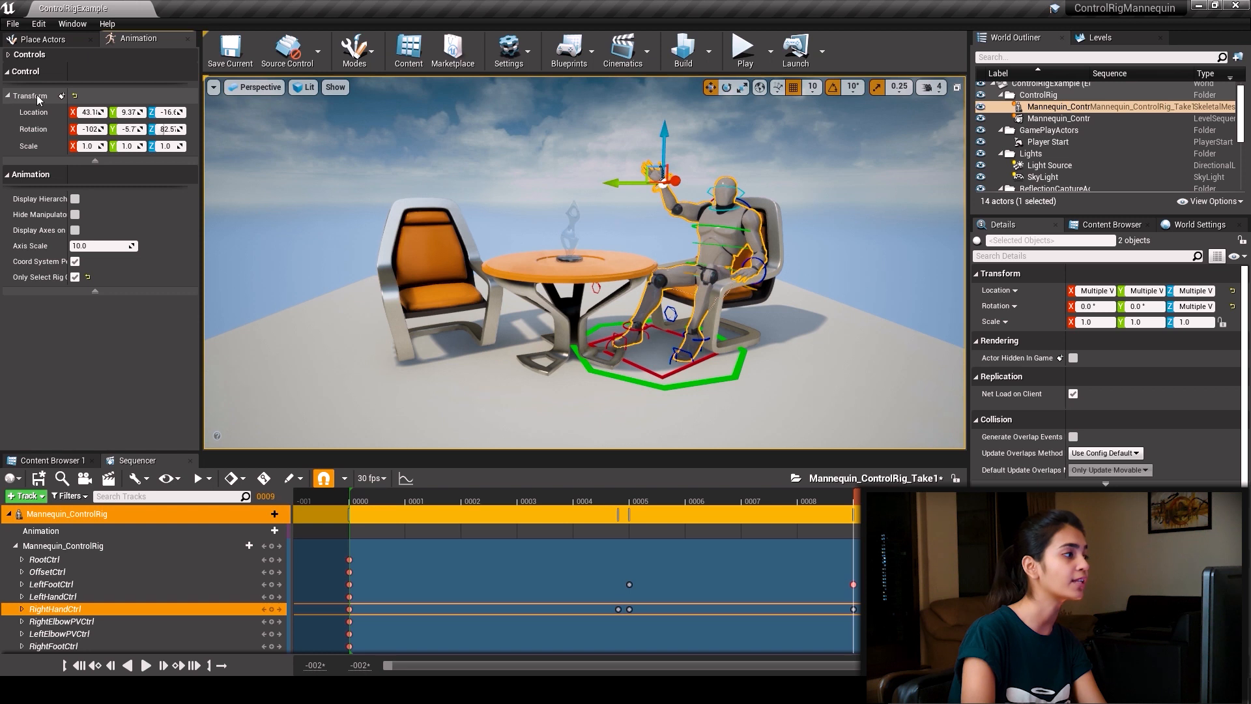
pyautogui.click(74, 97)
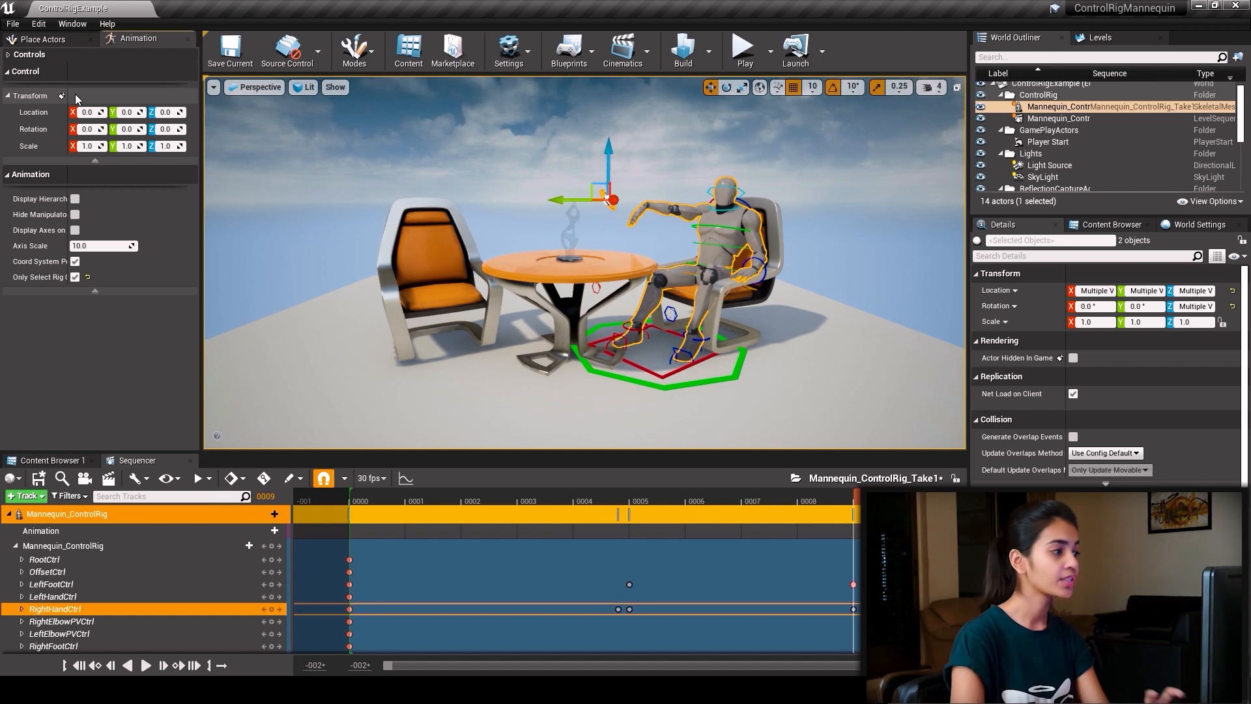
# Undo the right hand's transform reset, try deleting all keyframes of the Mannequin_ControlRig track, and undo the deletion
pyautogui.hotkey('ctrl', 'z')
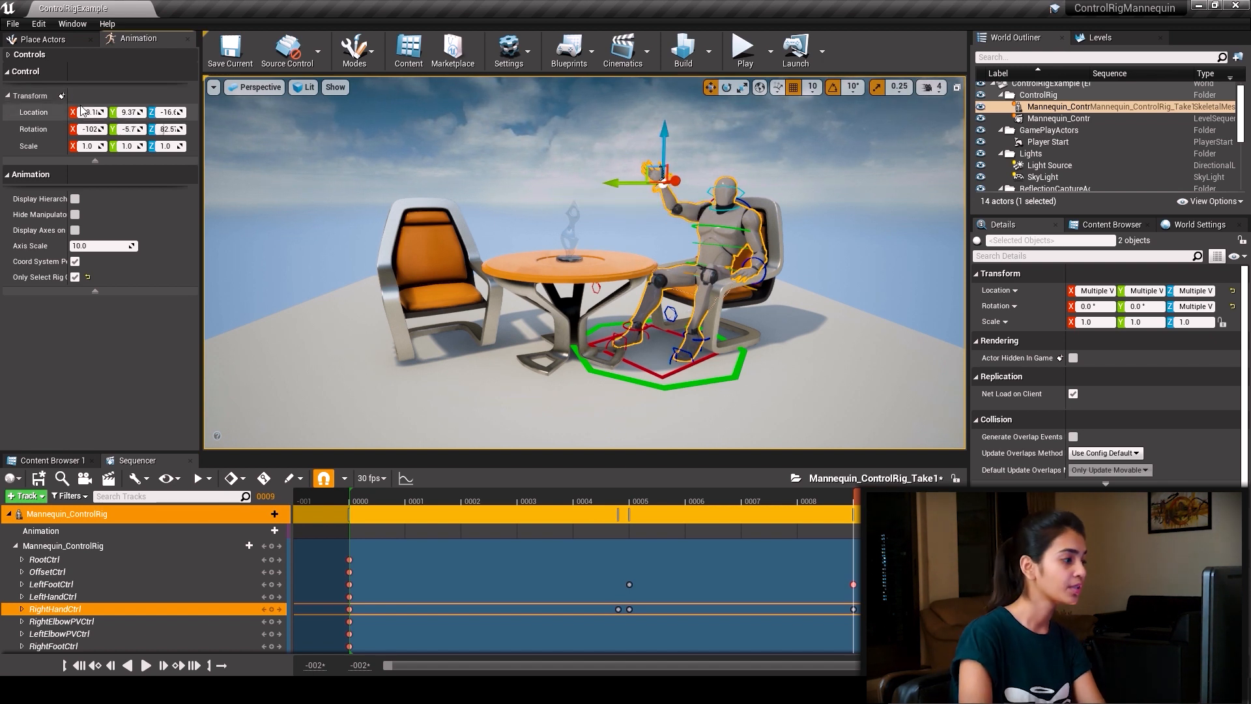
pyautogui.click(16, 546)
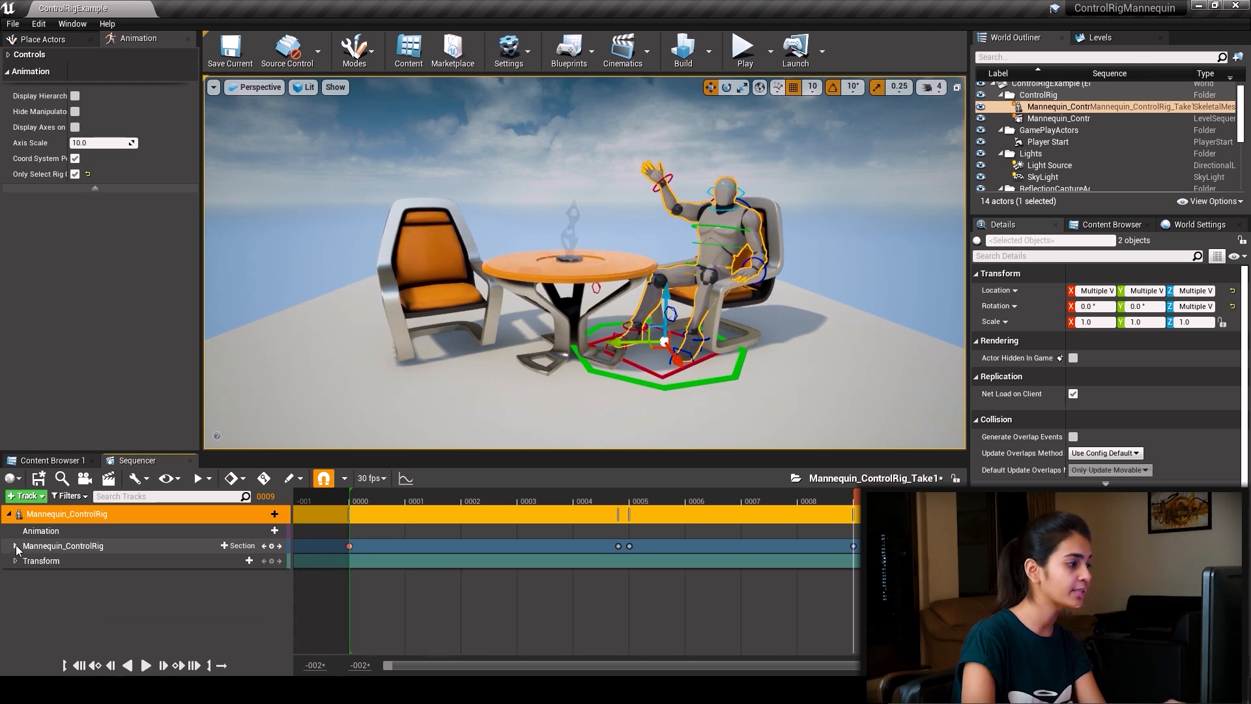
pyautogui.click(58, 547)
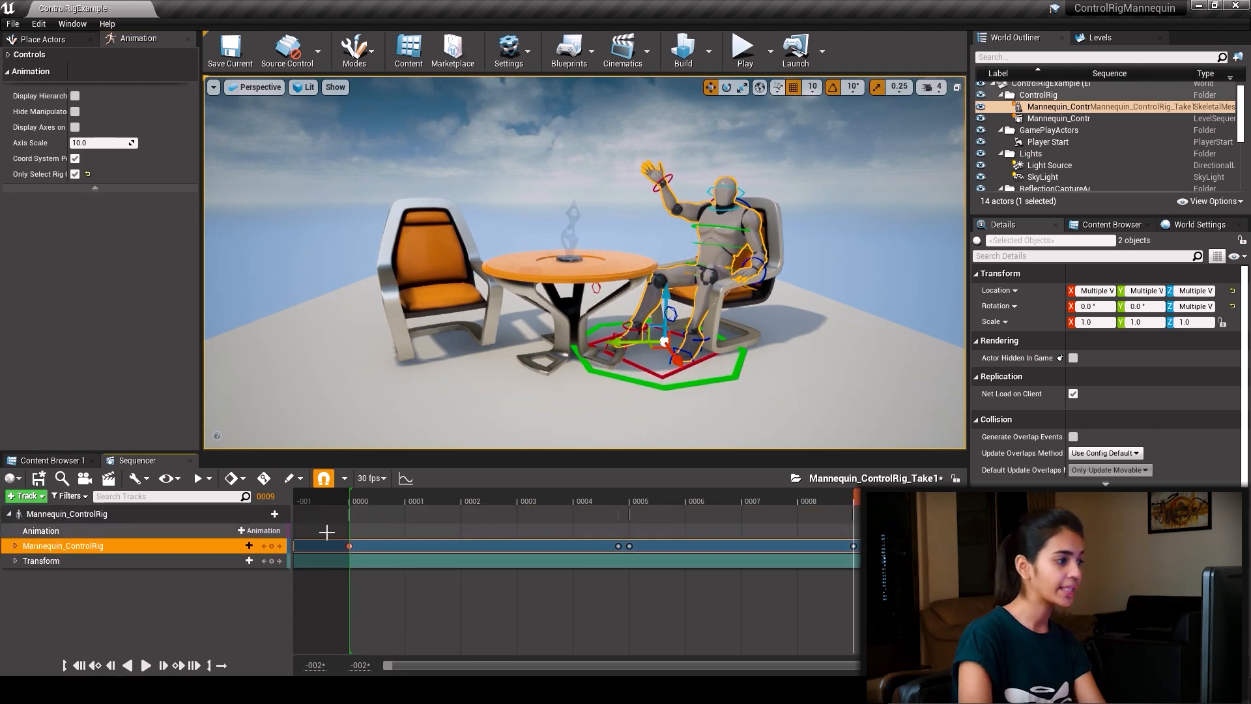
pyautogui.moveTo(327, 532); pyautogui.dragTo(867, 573)
pyautogui.press('Delete')
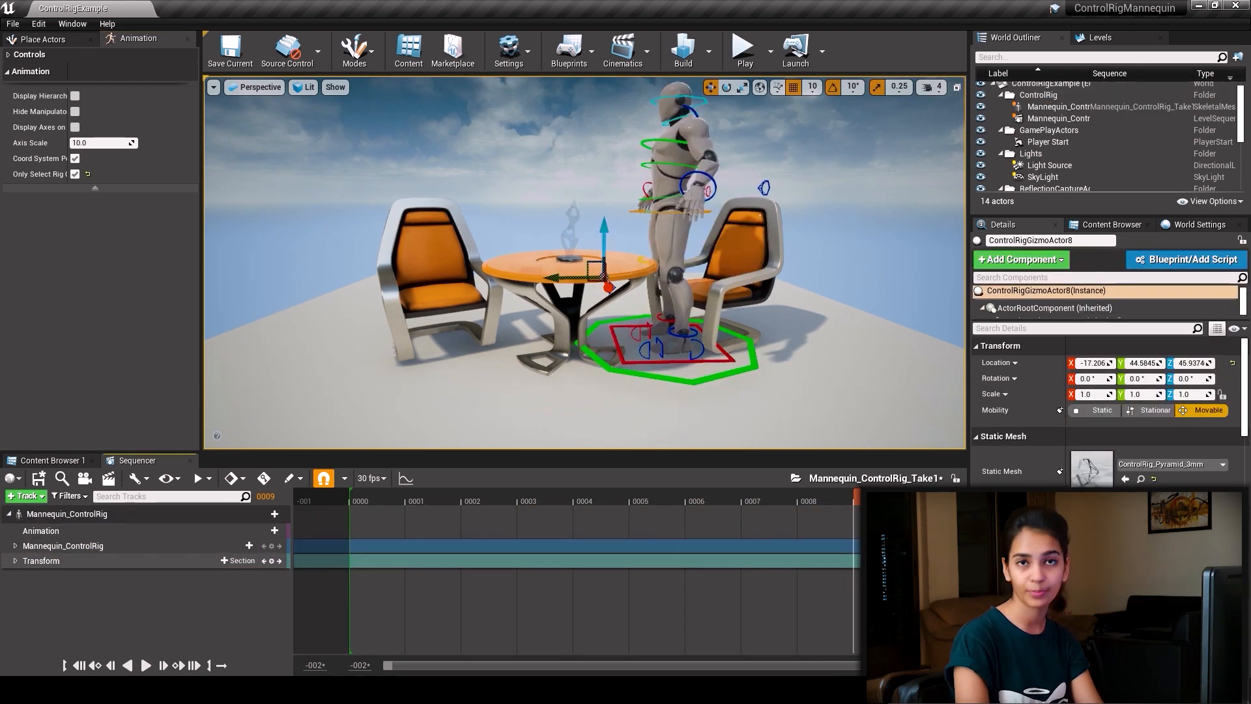
pyautogui.hotkey('ctrl', 'z')
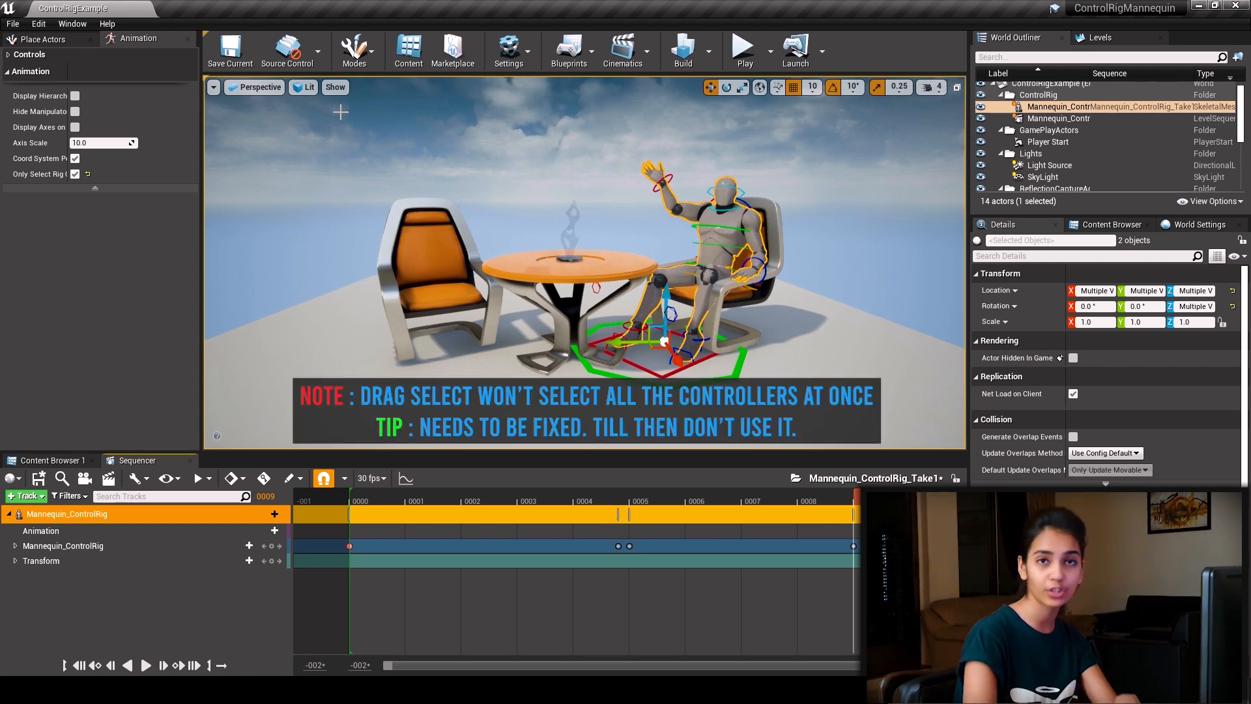
# Box-select the mannequin's rig controls in the Front view and reset the first listed control's transform to default
pyautogui.click(263, 88)
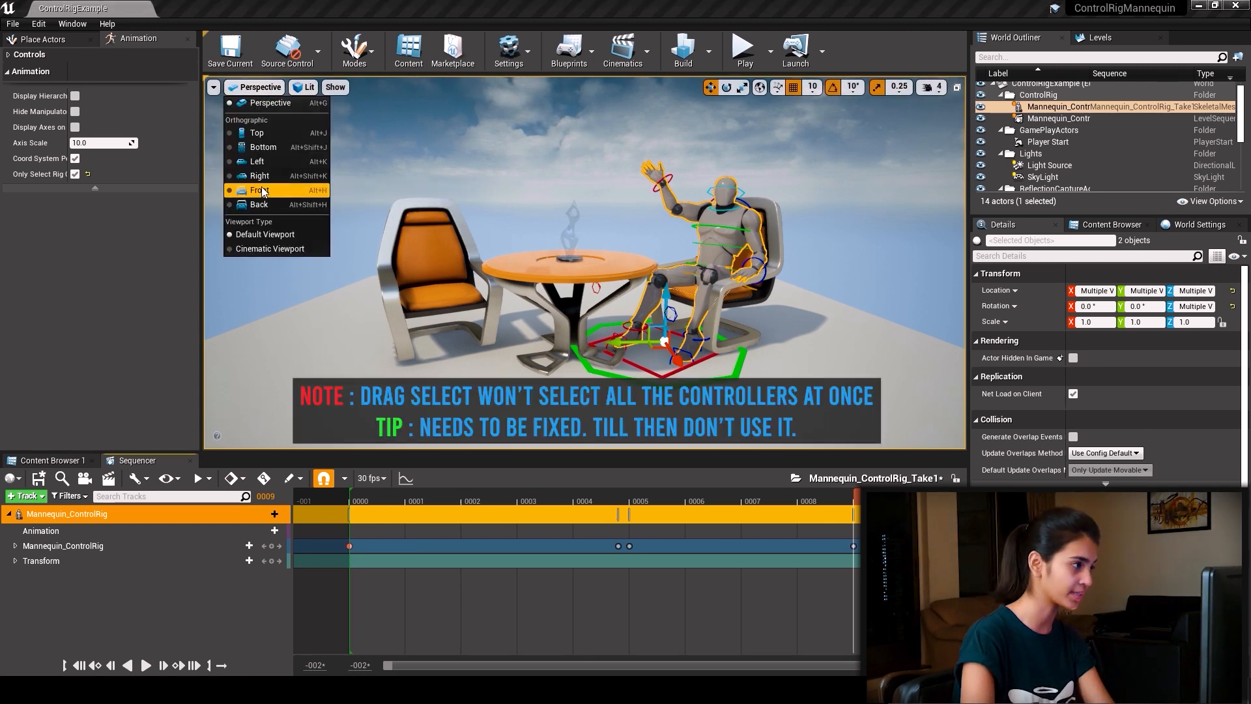
pyautogui.click(274, 187)
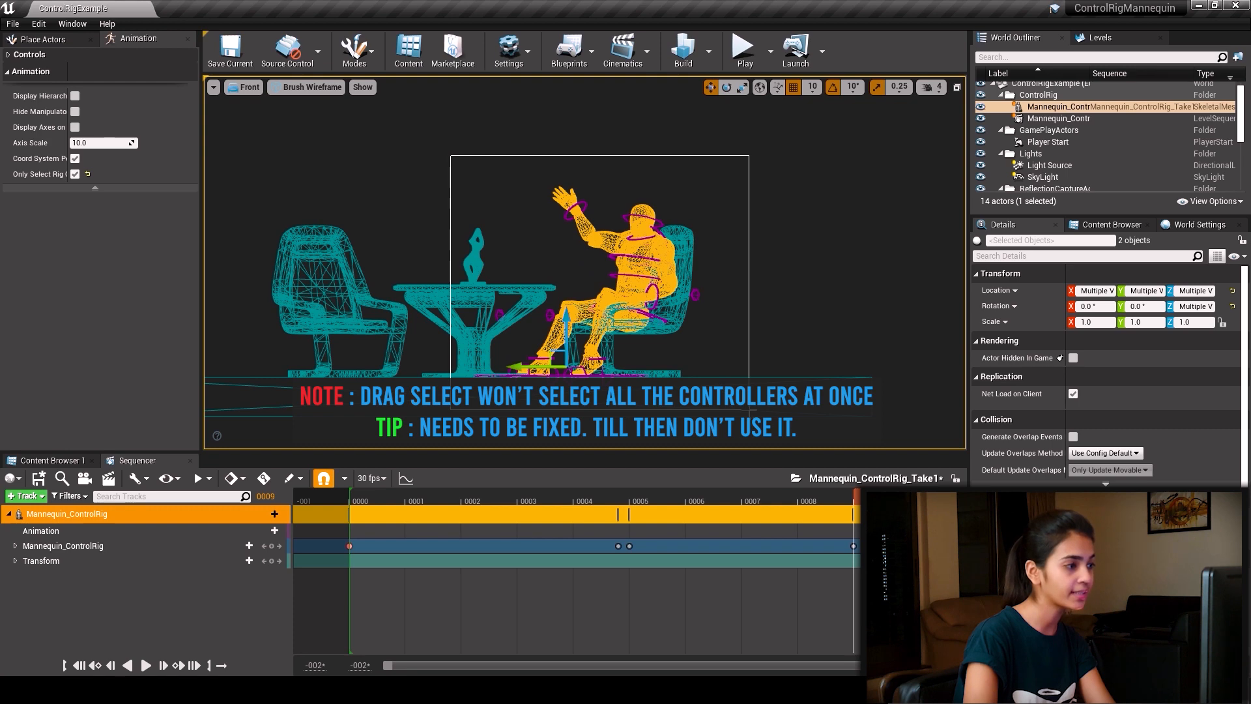
pyautogui.moveTo(450, 155); pyautogui.dragTo(749, 378)
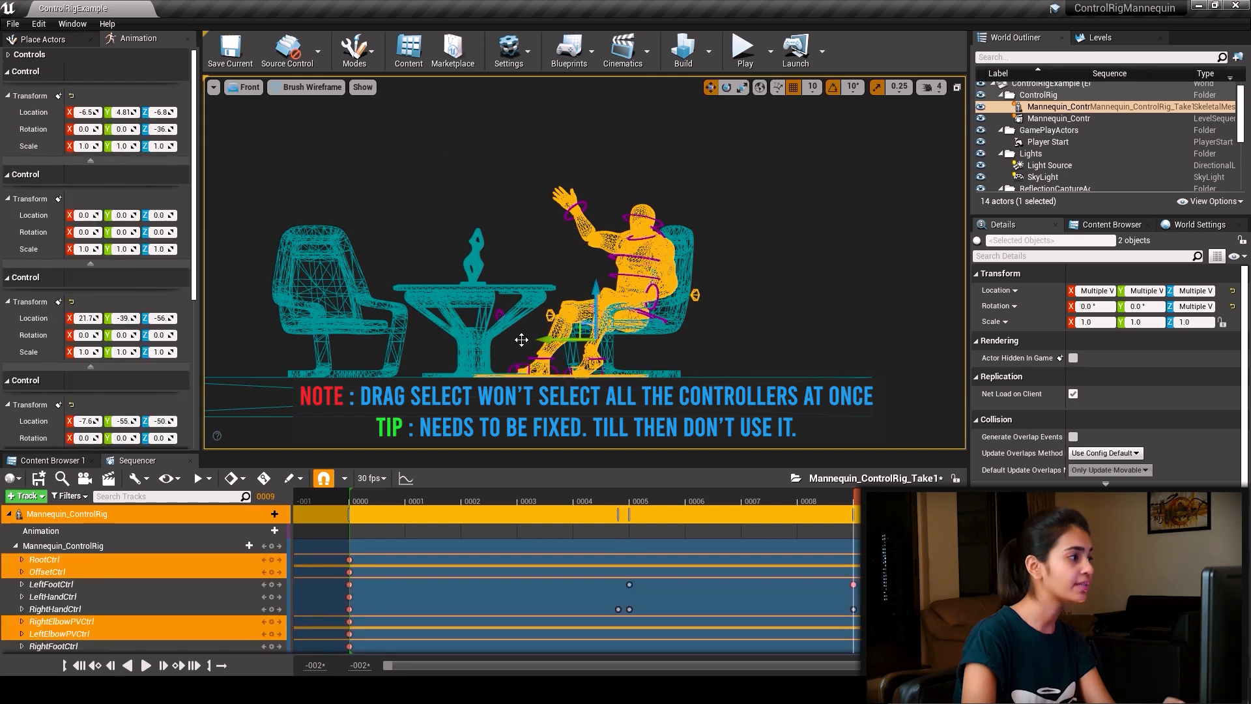
pyautogui.click(72, 96)
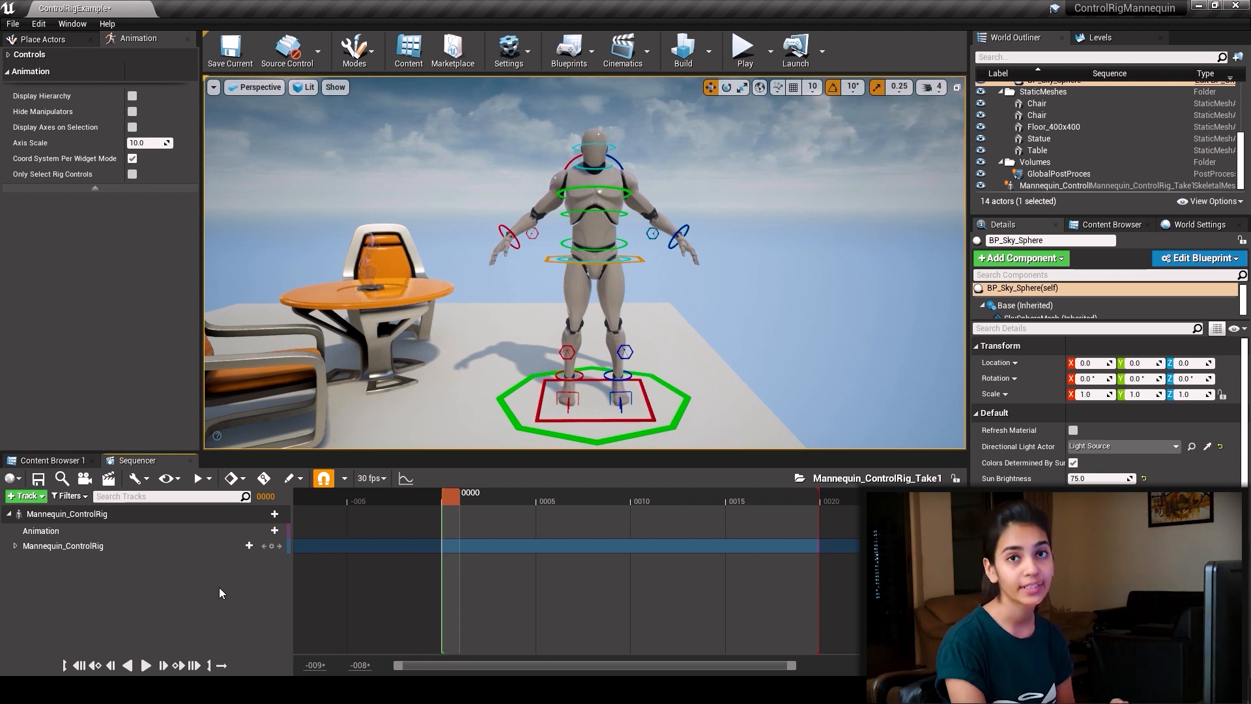
# Turn on auto-keying, select the left hand control, and raise and rotate it into a waving pose at frame 20
pyautogui.click(266, 479)
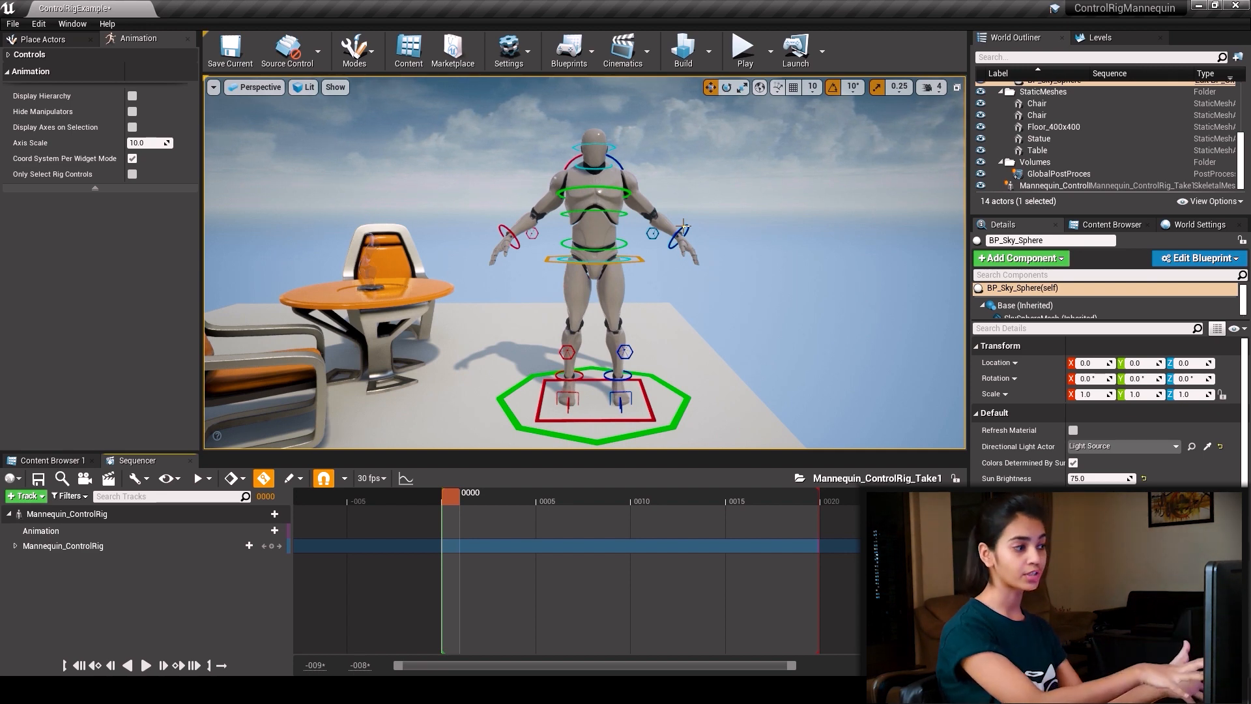
pyautogui.click(683, 227)
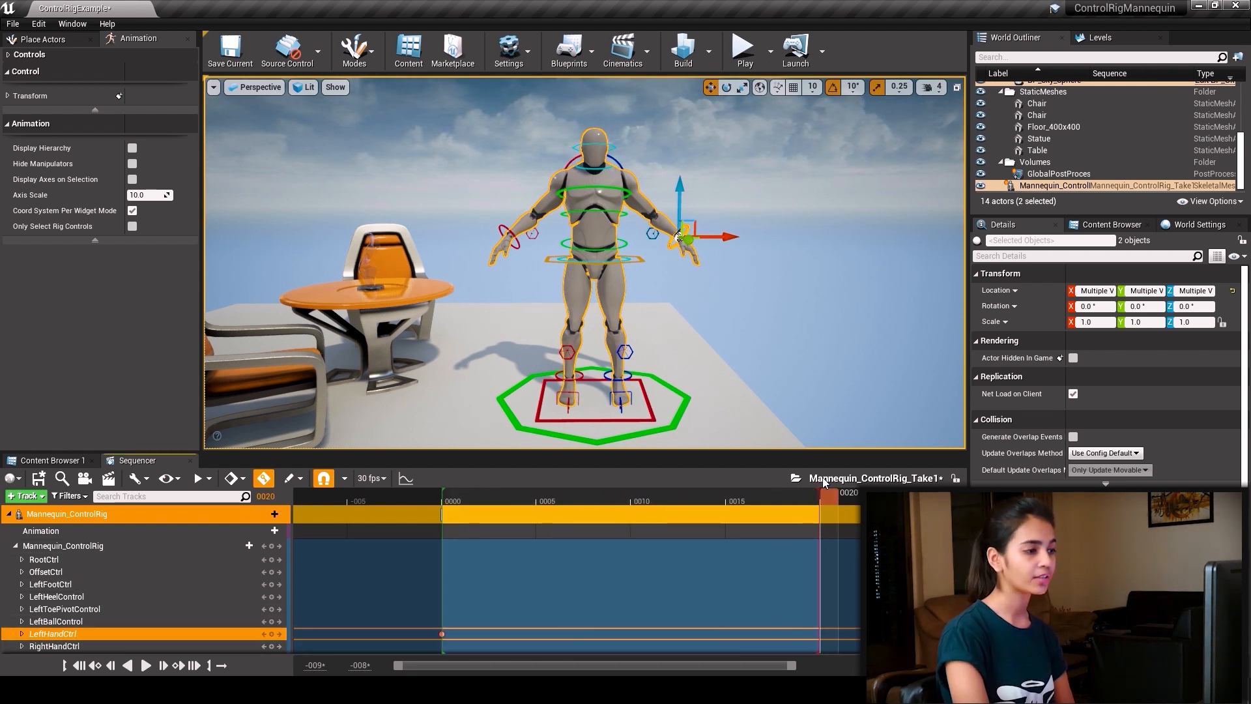
pyautogui.press('e')
pyautogui.moveTo(679, 238); pyautogui.dragTo(693, 179)
pyautogui.moveTo(651, 135); pyautogui.dragTo(626, 140)
pyautogui.moveTo(635, 185); pyautogui.dragTo(686, 287)
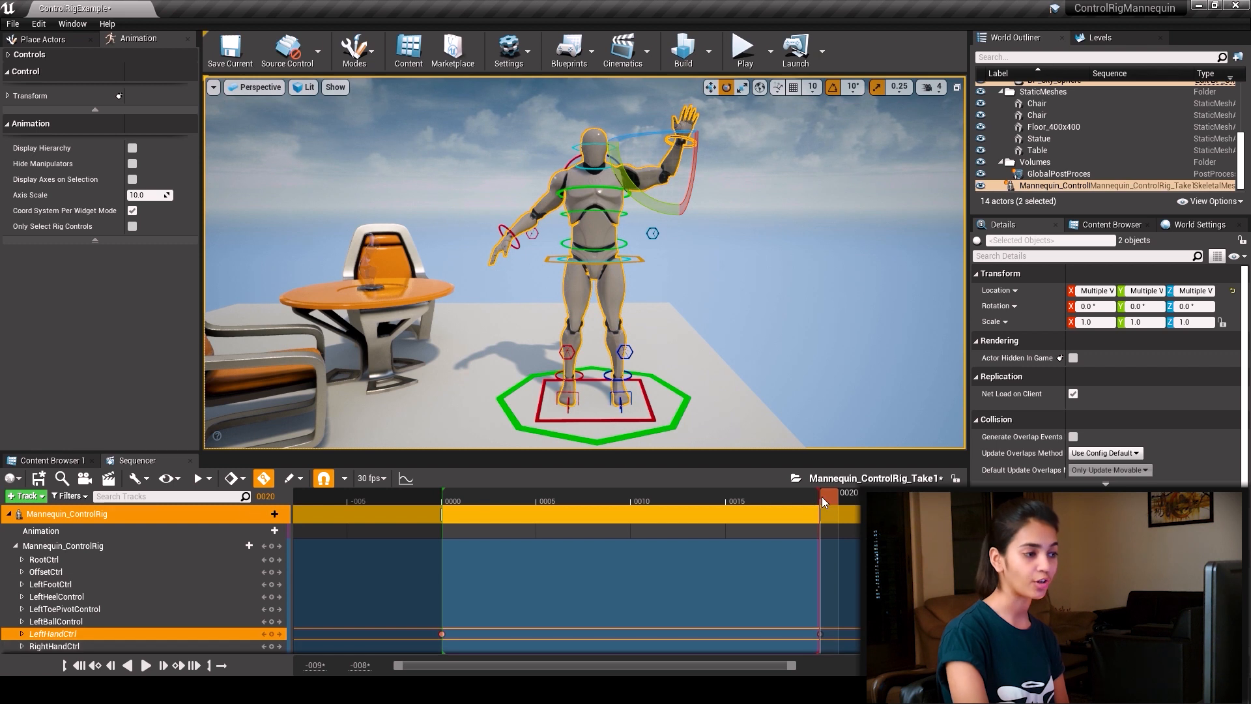
# Key a lowered, outward-tilted left hand pose at frame 15 and play the animation from frame 0
pyautogui.moveTo(829, 498); pyautogui.dragTo(731, 503)
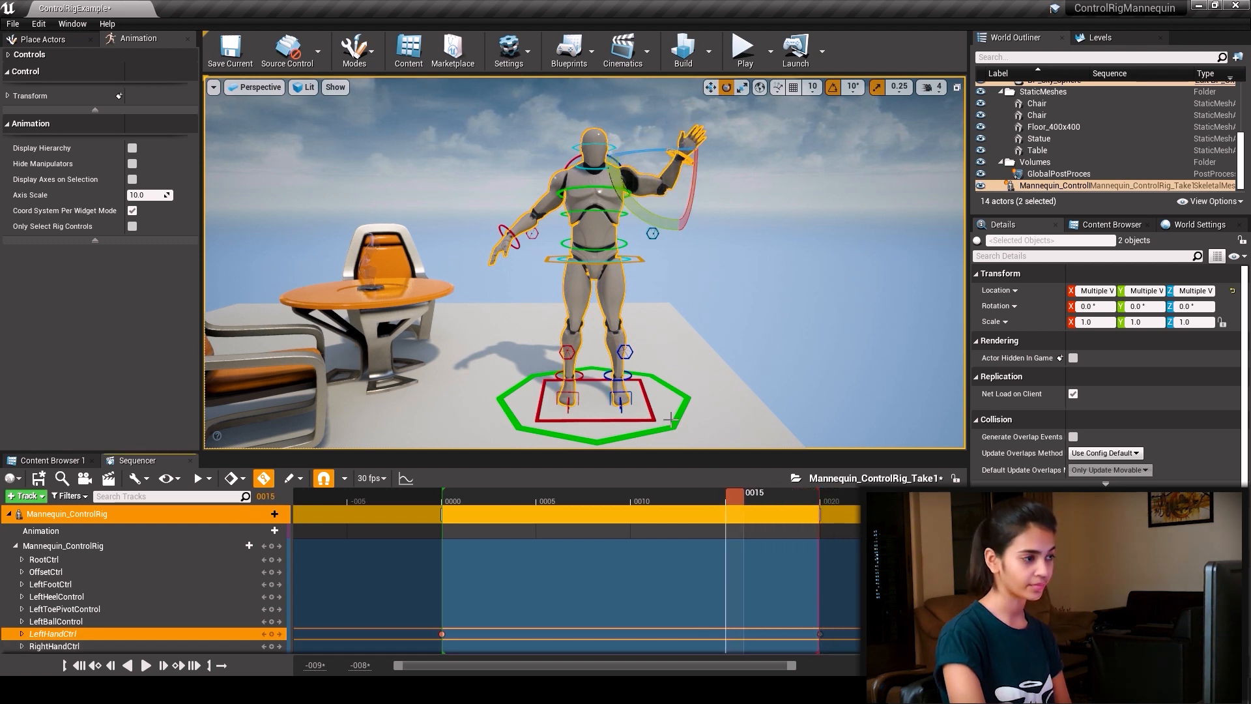
pyautogui.press('w')
pyautogui.moveTo(682, 113); pyautogui.dragTo(680, 150)
pyautogui.press('e')
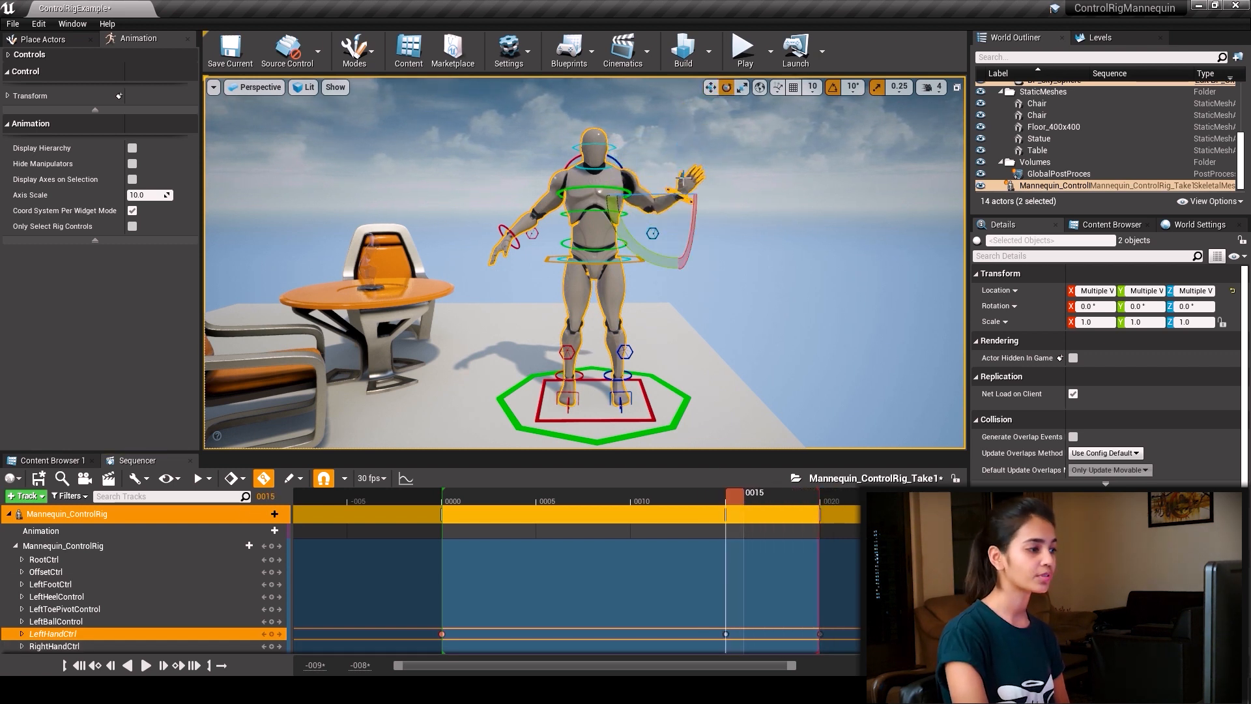
pyautogui.moveTo(624, 220); pyautogui.dragTo(617, 232)
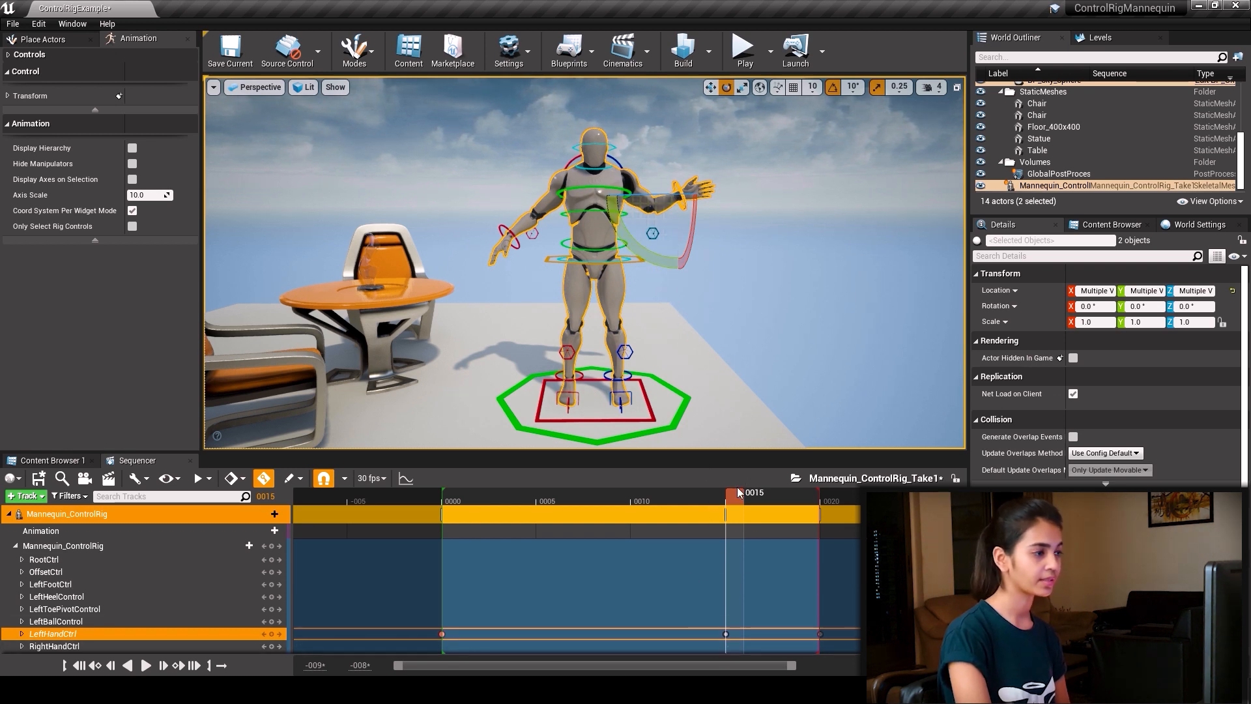
pyautogui.moveTo(734, 494); pyautogui.dragTo(443, 498)
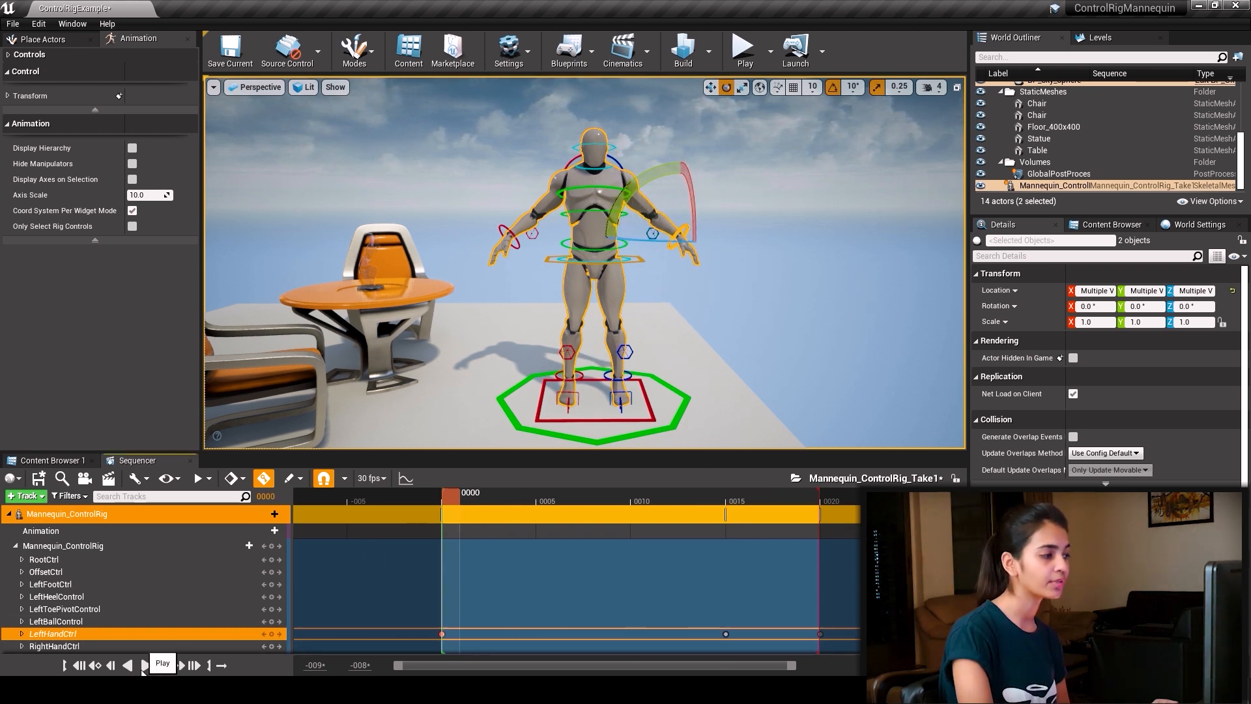
pyautogui.click(144, 666)
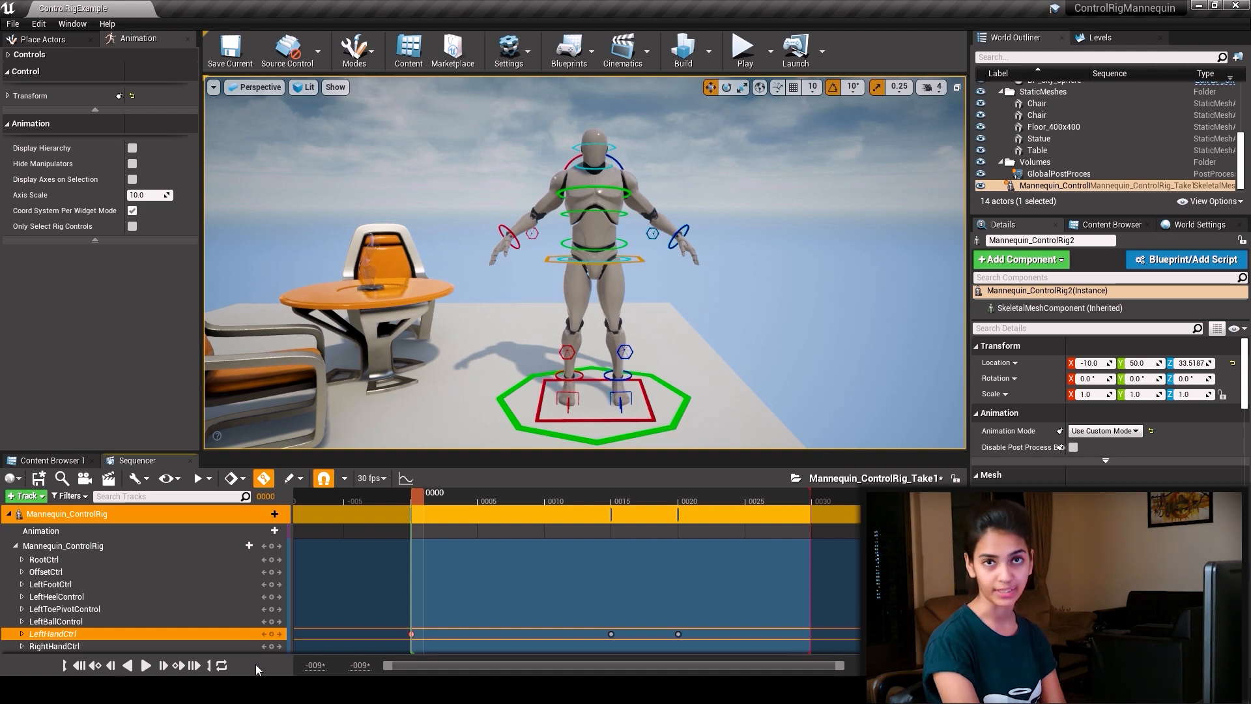
# In the curve editor, set all LeftHandCtrl keys to linear interpolation, play the animation, and switch the keys to constant interpolation
pyautogui.click(405, 478)
pyautogui.scroll(-4, 612, 570)
pyautogui.moveTo(413, 525); pyautogui.dragTo(741, 622, button='middle')
pyautogui.moveTo(787, 668); pyautogui.dragTo(303, 515)
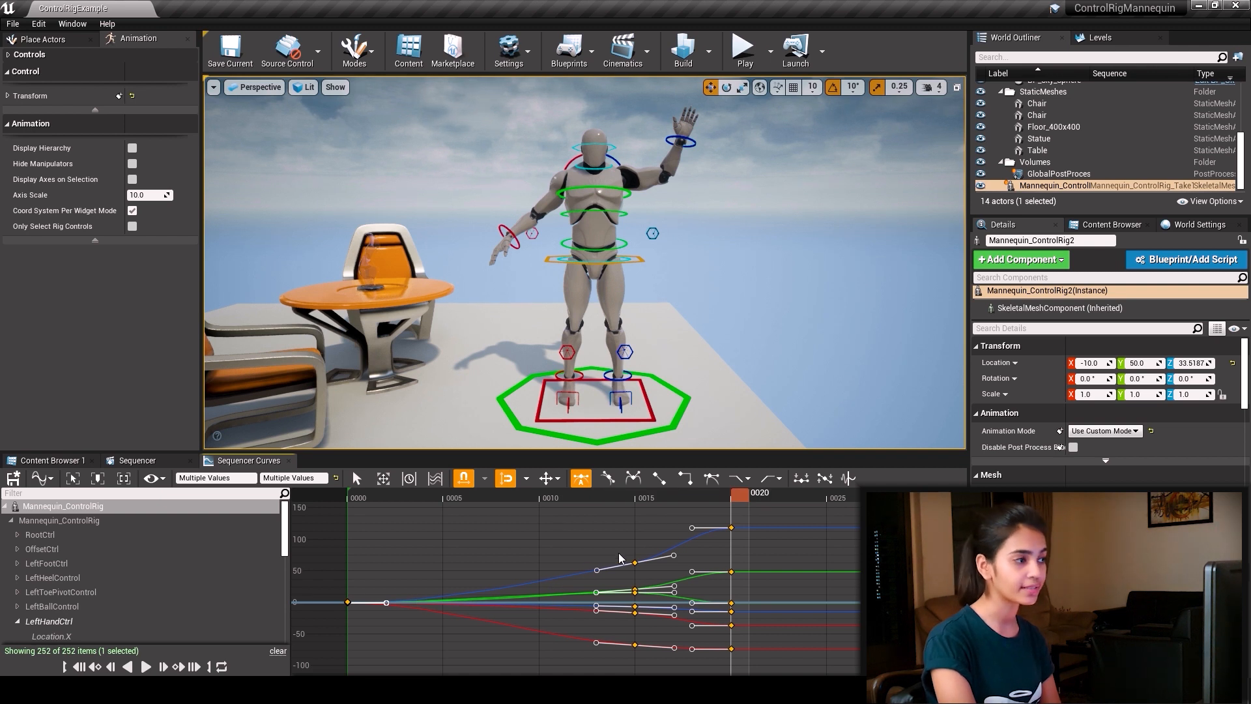
pyautogui.click(659, 480)
pyautogui.click(147, 666)
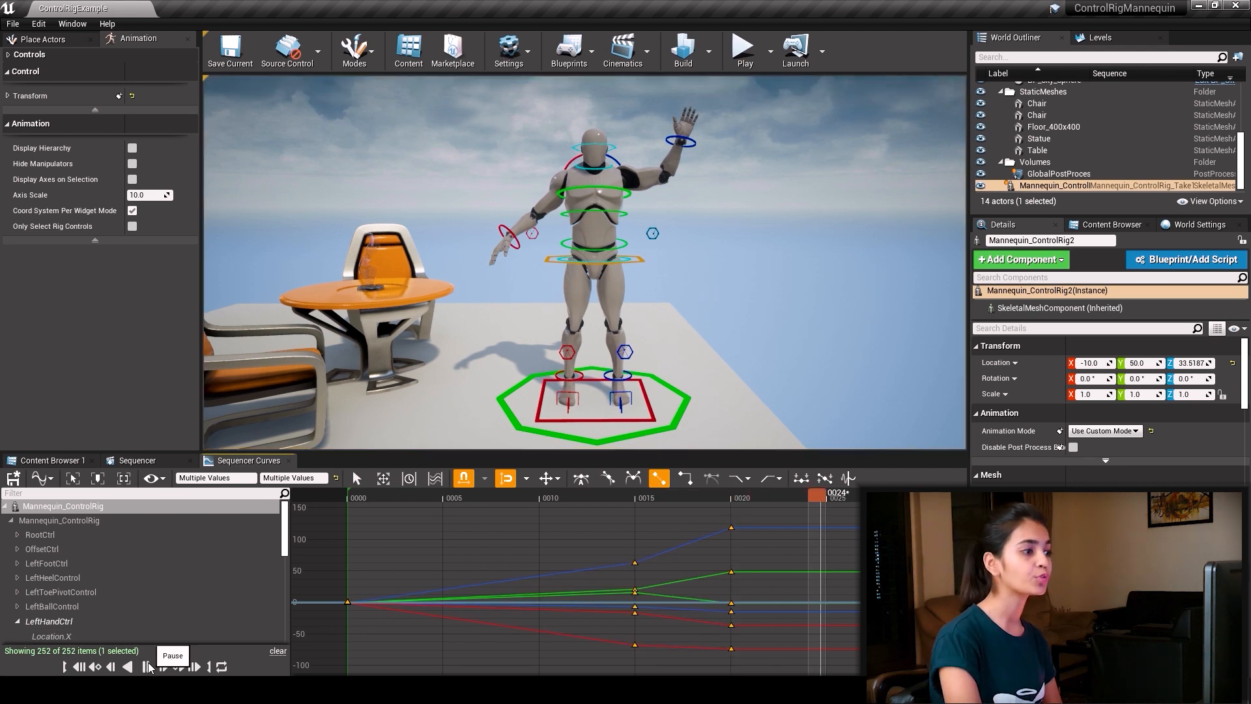
pyautogui.moveTo(443, 612)
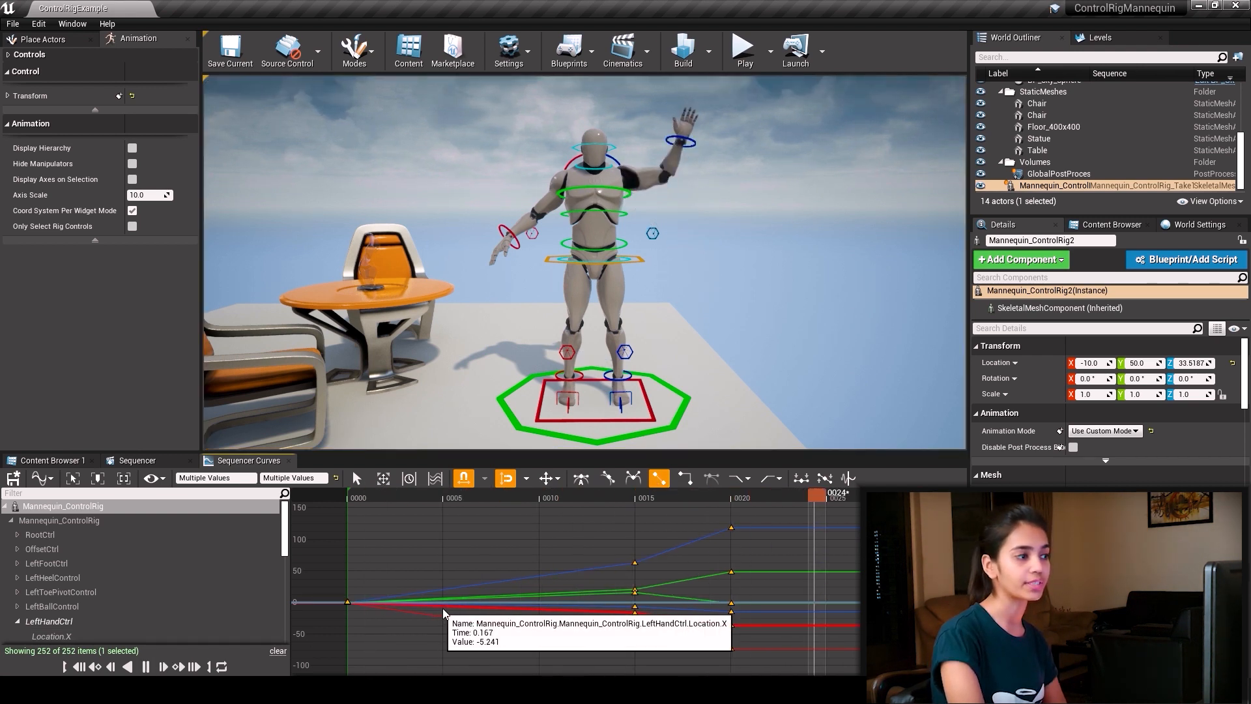
pyautogui.click(685, 479)
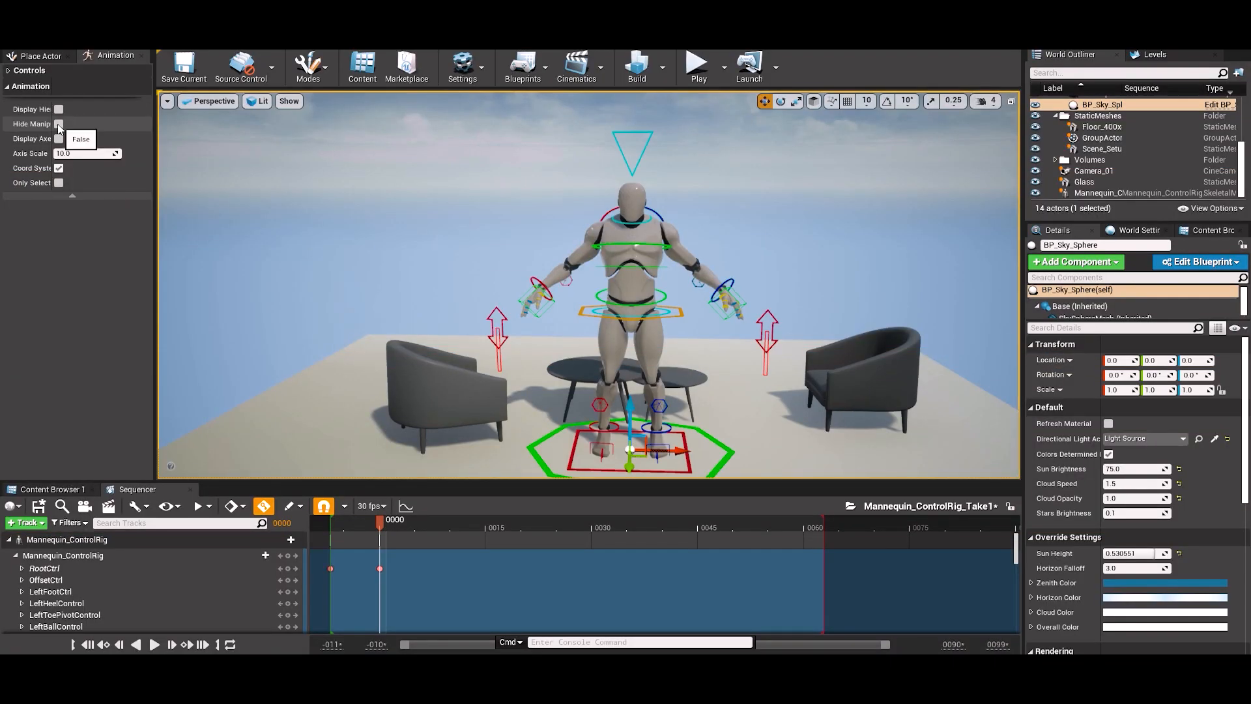
# Rotate and move the RootCtrl to place the mannequin at the armchair beside the table
pyautogui.click(44, 568)
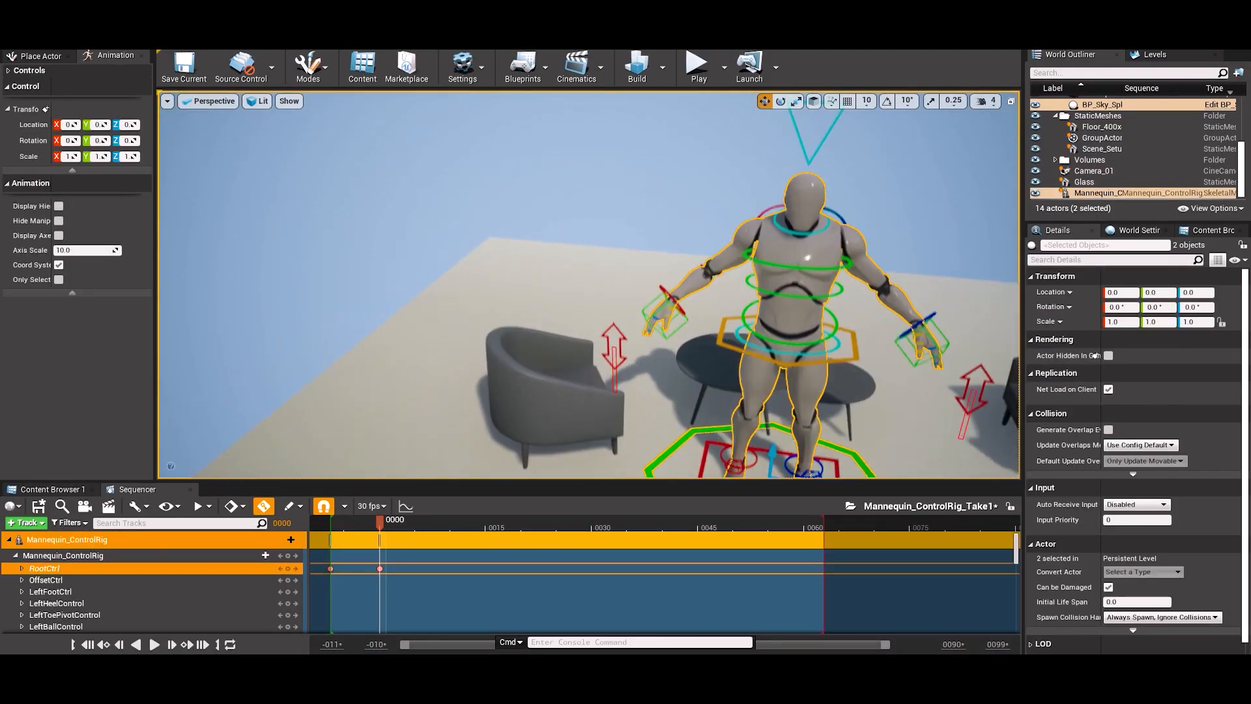
pyautogui.keyDown('alt'); pyautogui.moveTo(781, 326); pyautogui.dragTo(651, 365); pyautogui.keyUp('alt')
pyautogui.press('e')
pyautogui.moveTo(733, 378); pyautogui.dragTo(664, 497)
pyautogui.press('w')
pyautogui.moveTo(700, 424); pyautogui.dragTo(699, 354)
# Move and rotate the hip control together with both hand controls to seat the mannequin in the armchair
pyautogui.keyDown('alt'); pyautogui.moveTo(699, 353); pyautogui.dragTo(618, 365); pyautogui.keyUp('alt')
pyautogui.moveTo(547, 273); pyautogui.dragTo(661, 280)
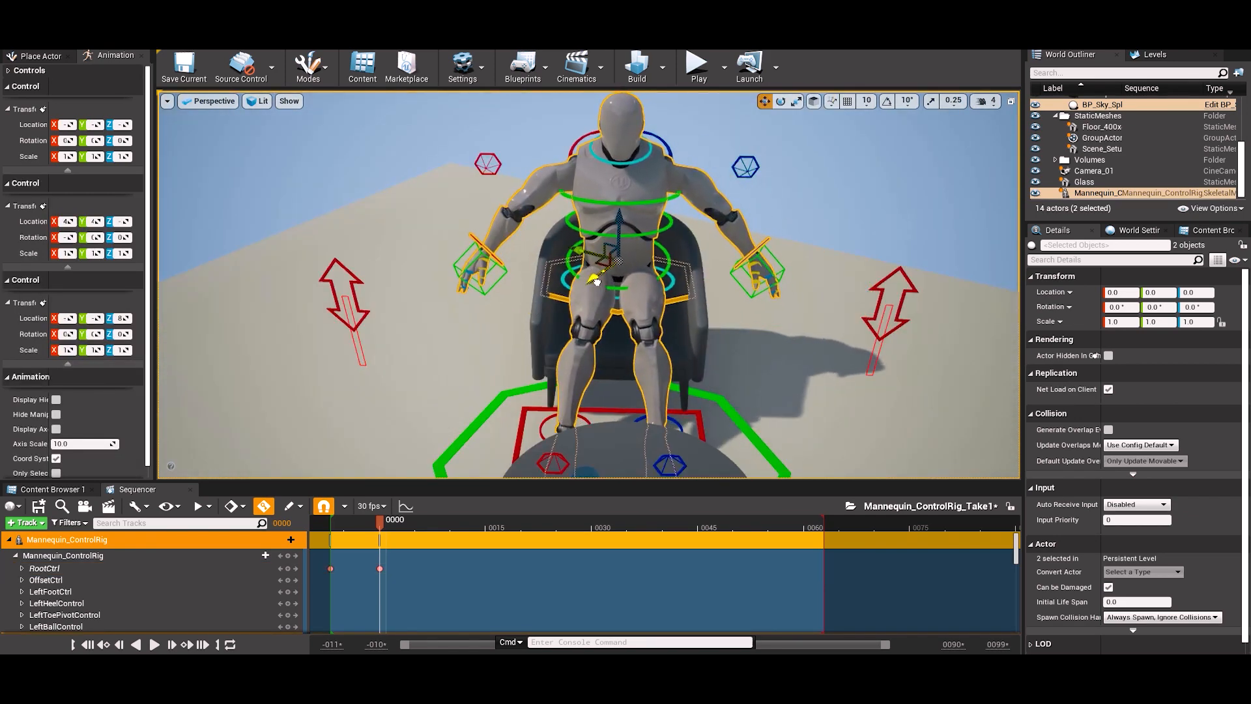
pyautogui.moveTo(596, 281); pyautogui.dragTo(590, 286)
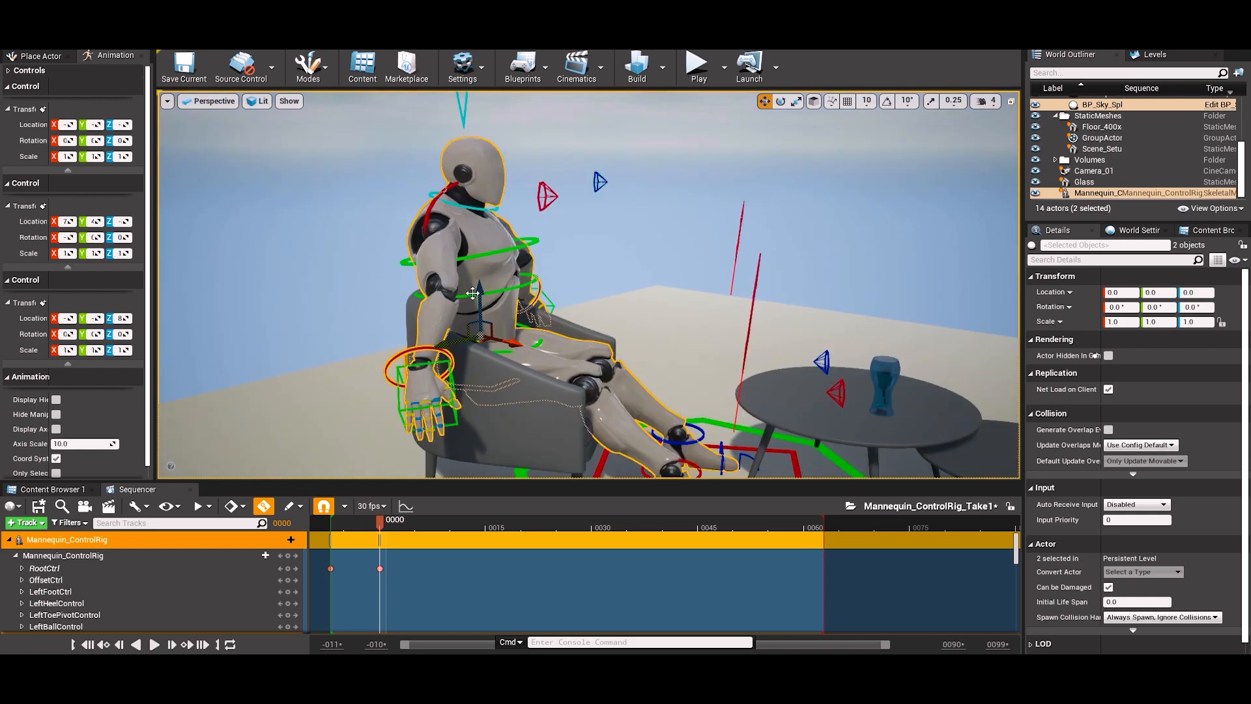
pyautogui.moveTo(489, 313); pyautogui.dragTo(397, 355)
pyautogui.moveTo(506, 272); pyautogui.dragTo(507, 279)
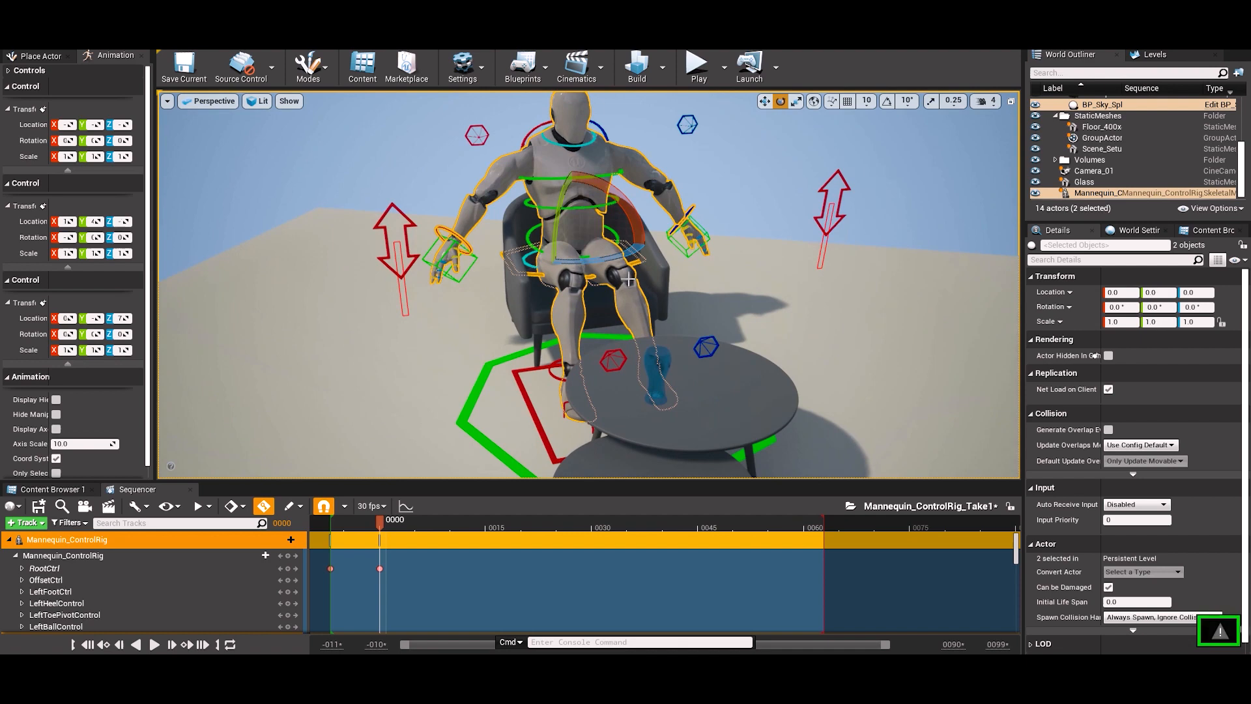
pyautogui.click(637, 260)
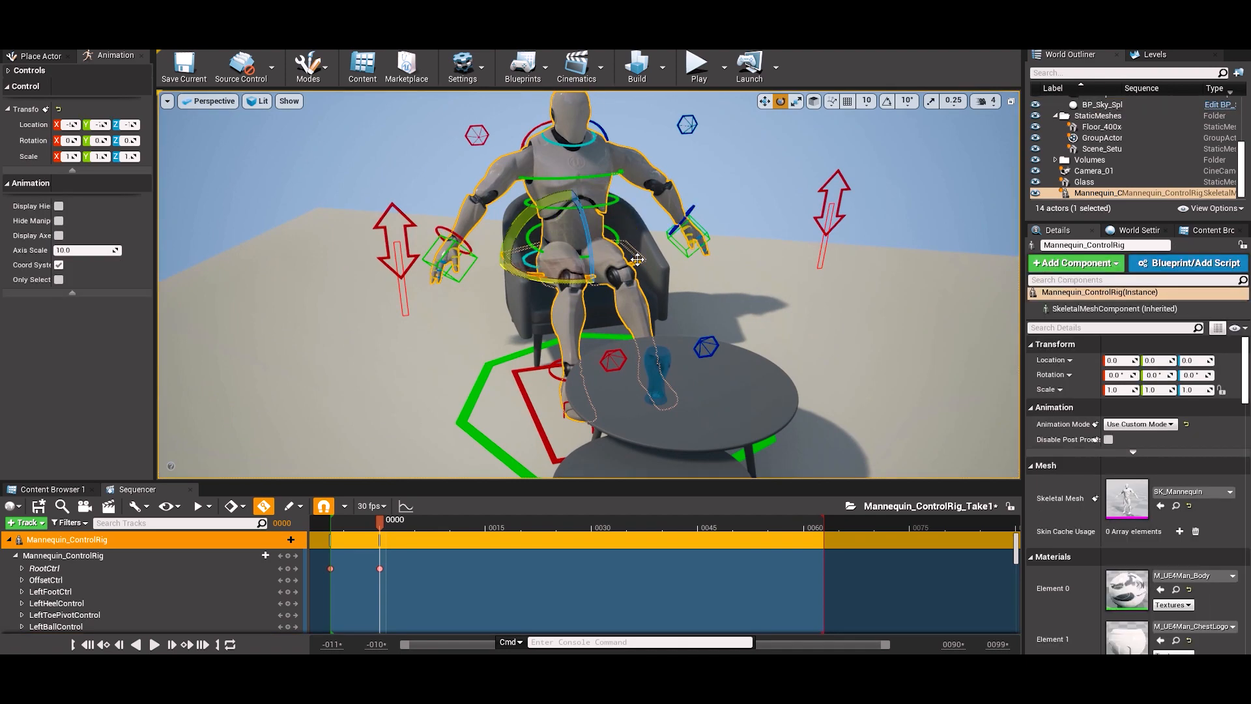
pyautogui.moveTo(637, 259); pyautogui.dragTo(636, 280)
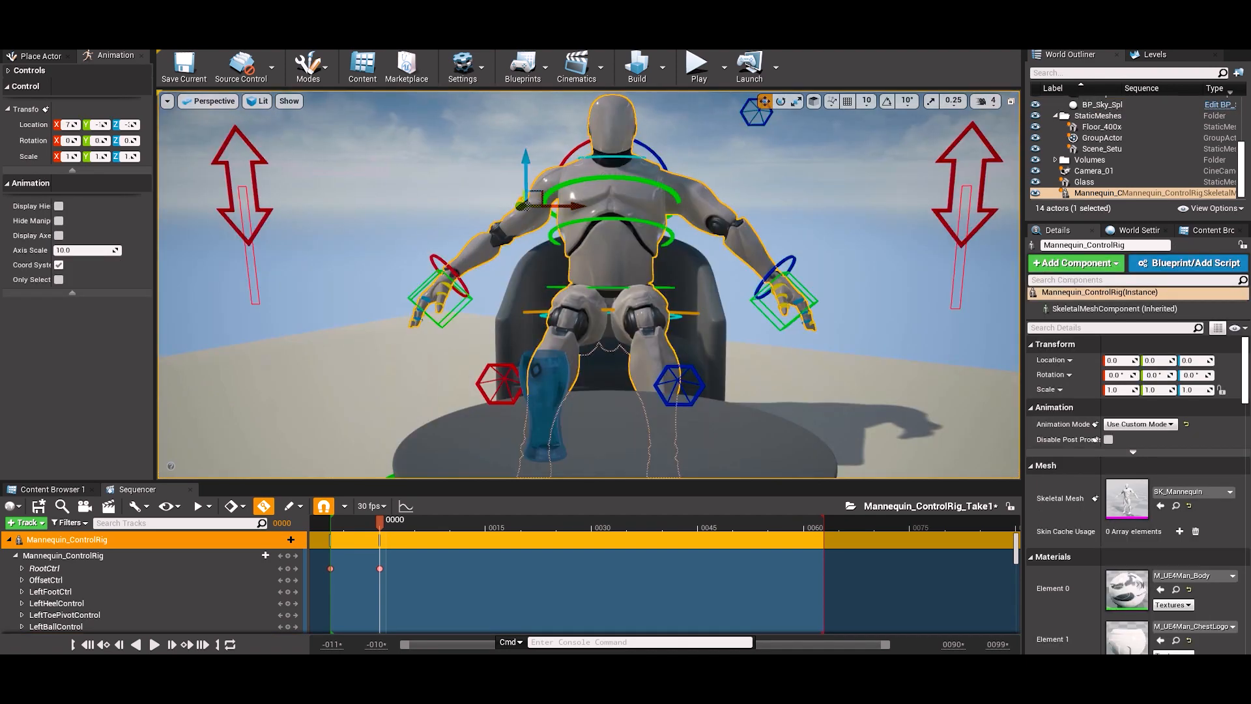
# Reposition the left elbow pole vector control beside the back of the armchair
pyautogui.click(791, 267)
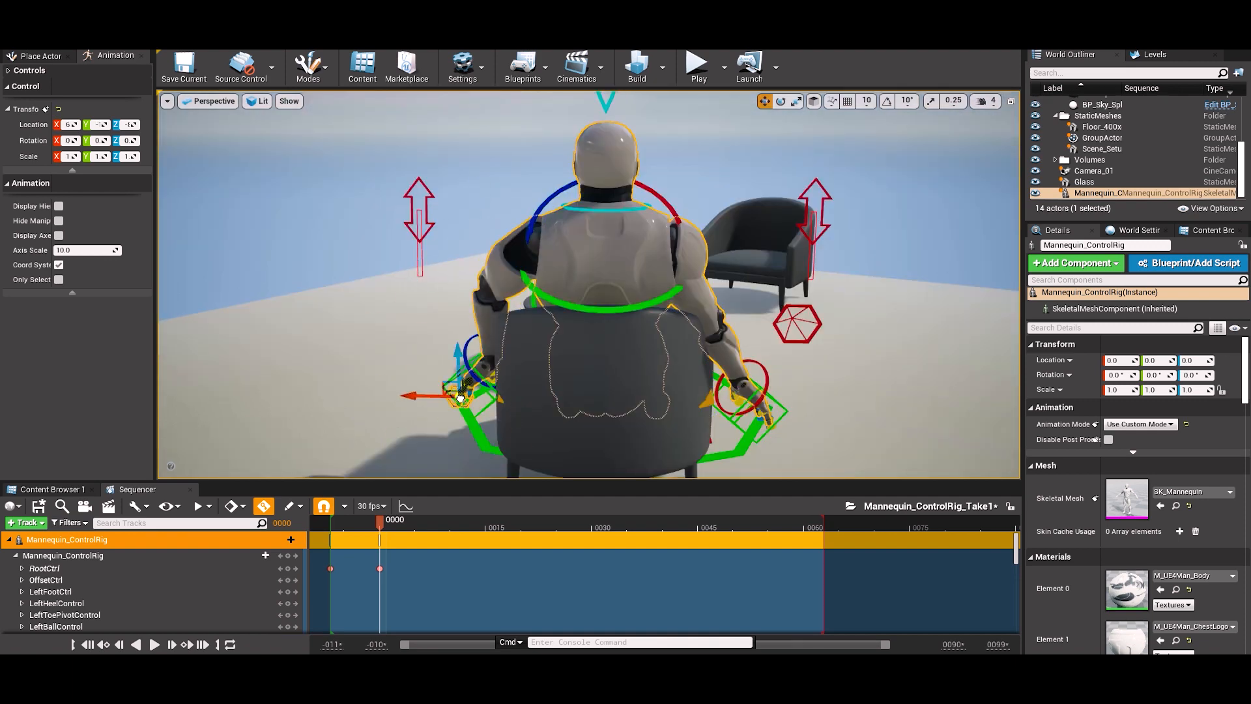
pyautogui.click(780, 313)
pyautogui.scroll(-5, 780, 314)
pyautogui.click(502, 378)
pyautogui.moveTo(502, 378); pyautogui.dragTo(645, 365, button='right')
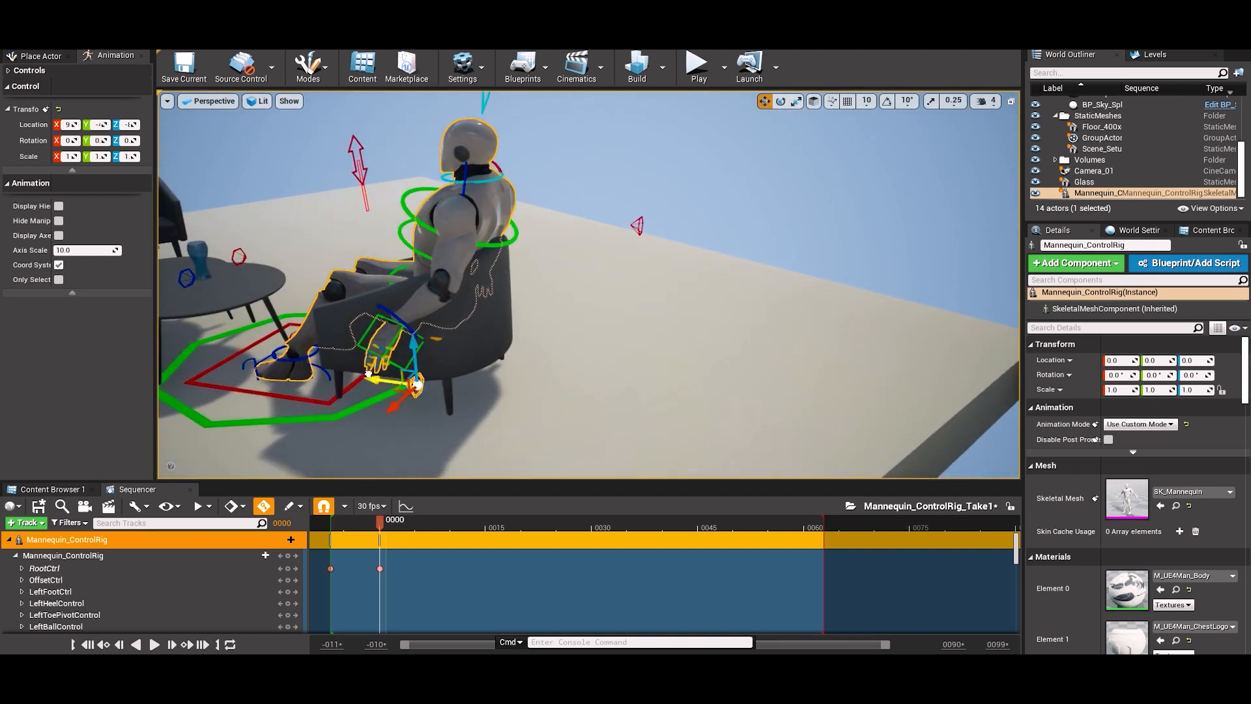
pyautogui.moveTo(400, 365); pyautogui.dragTo(636, 346)
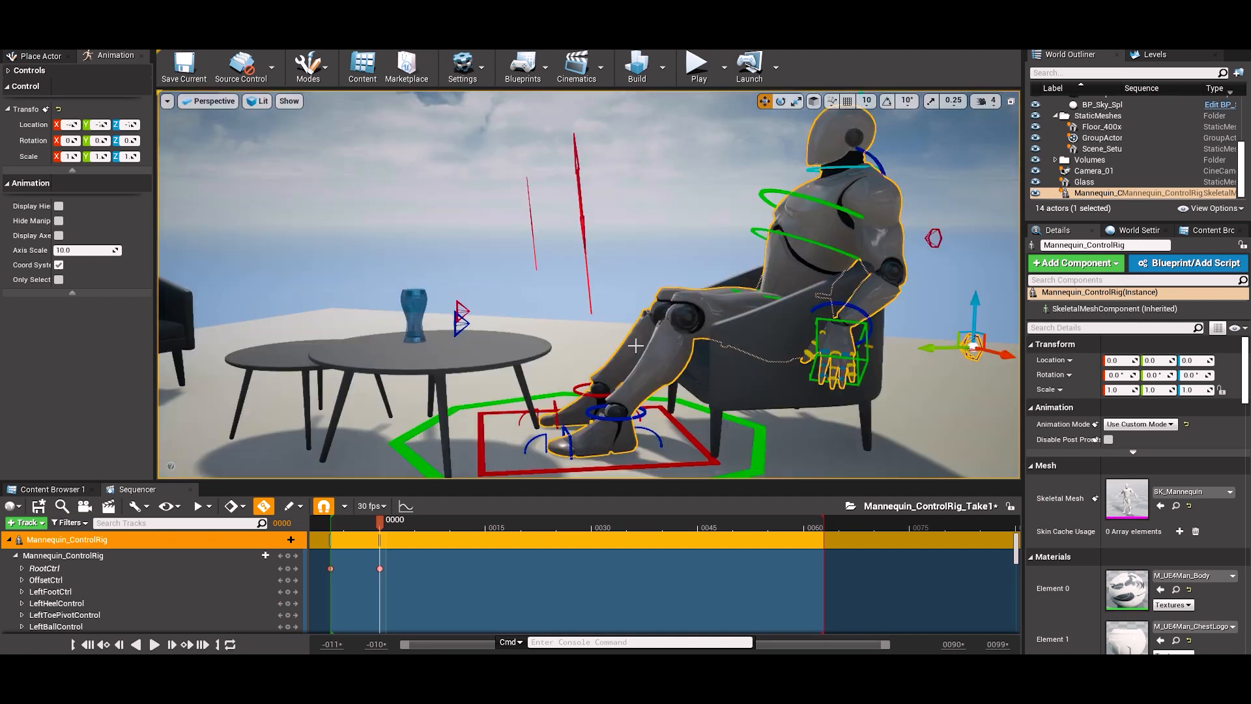
# Bring the left hand onto the mannequin's lap and rotate the chest control
pyautogui.click(771, 298)
pyautogui.moveTo(771, 299); pyautogui.dragTo(744, 322)
pyautogui.click(845, 210)
pyautogui.press('e')
pyautogui.click(912, 196)
pyautogui.click(845, 210)
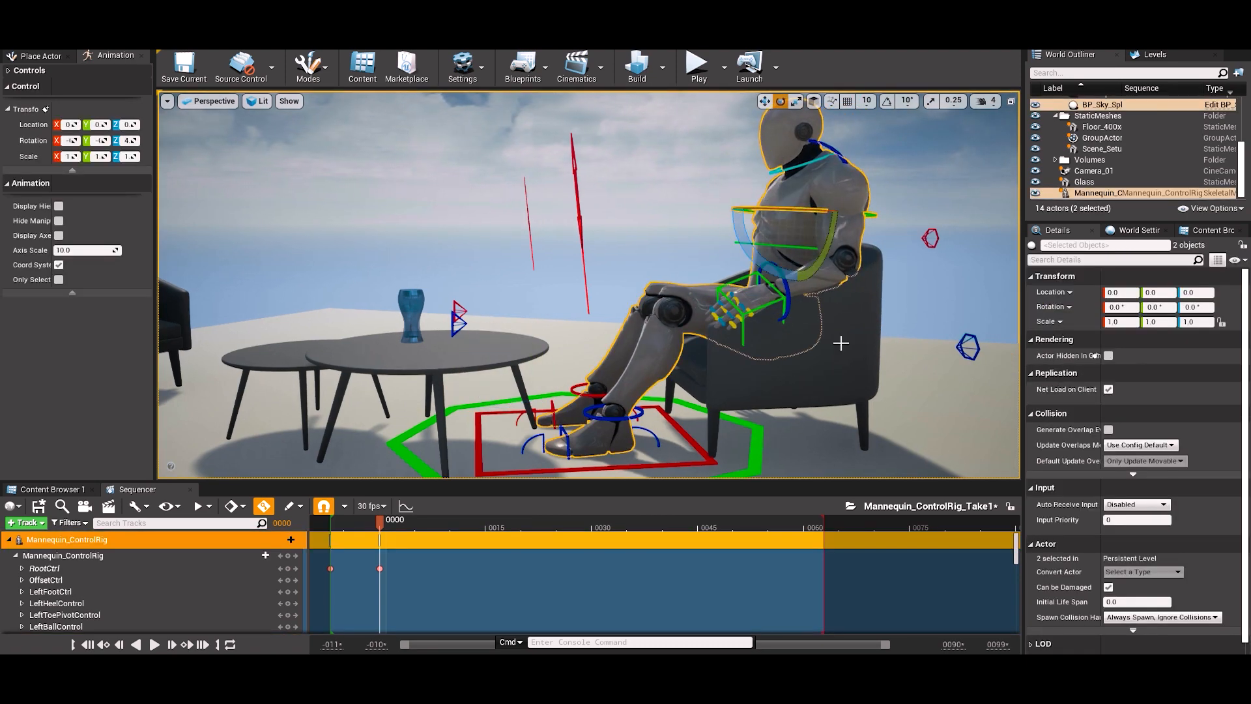
# Refine the seated torso by adjusting the chest rotation and shifting the hip control slightly
pyautogui.keyDown('alt'); pyautogui.moveTo(841, 343); pyautogui.dragTo(938, 384); pyautogui.keyUp('alt')
pyautogui.moveTo(880, 238); pyautogui.dragTo(853, 241)
pyautogui.click(787, 324)
pyautogui.press('w')
pyautogui.moveTo(827, 299); pyautogui.dragTo(847, 303)
# Rotate the spine control to lean the mannequin's upper body slightly forward
pyautogui.keyDown('alt'); pyautogui.moveTo(757, 321); pyautogui.dragTo(517, 313); pyautogui.keyUp('alt')
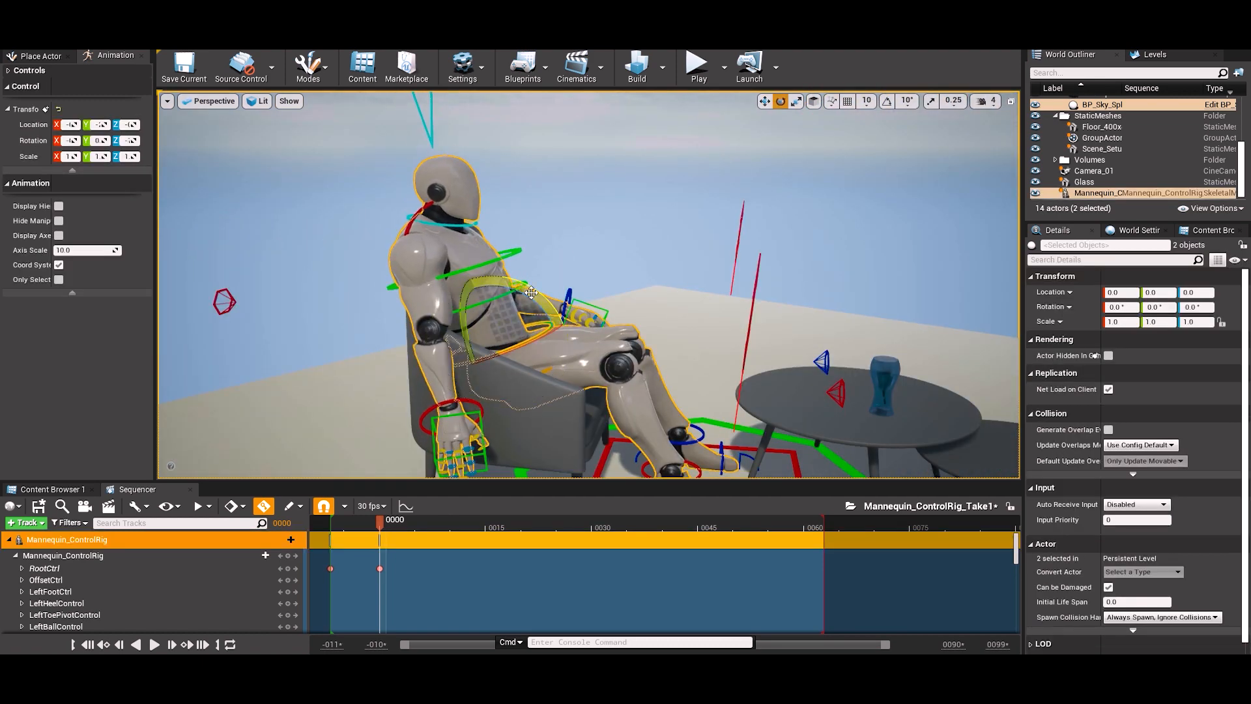
pyautogui.click(495, 299)
pyautogui.press('e')
pyautogui.moveTo(457, 234)
pyautogui.mouseDown()
pyautogui.moveTo(448, 228)
pyautogui.moveTo(470, 228)
pyautogui.mouseUp()
# Move and rotate the right hand control so the hand rests on the mannequin's lap
pyautogui.click(463, 411)
pyautogui.press('w')
pyautogui.press('e')
pyautogui.moveTo(463, 410); pyautogui.dragTo(508, 340)
pyautogui.press('w')
pyautogui.press('e')
# Pull the left foot control back toward the chair and raise the left knee pole vector control
pyautogui.click(703, 424)
pyautogui.press('w')
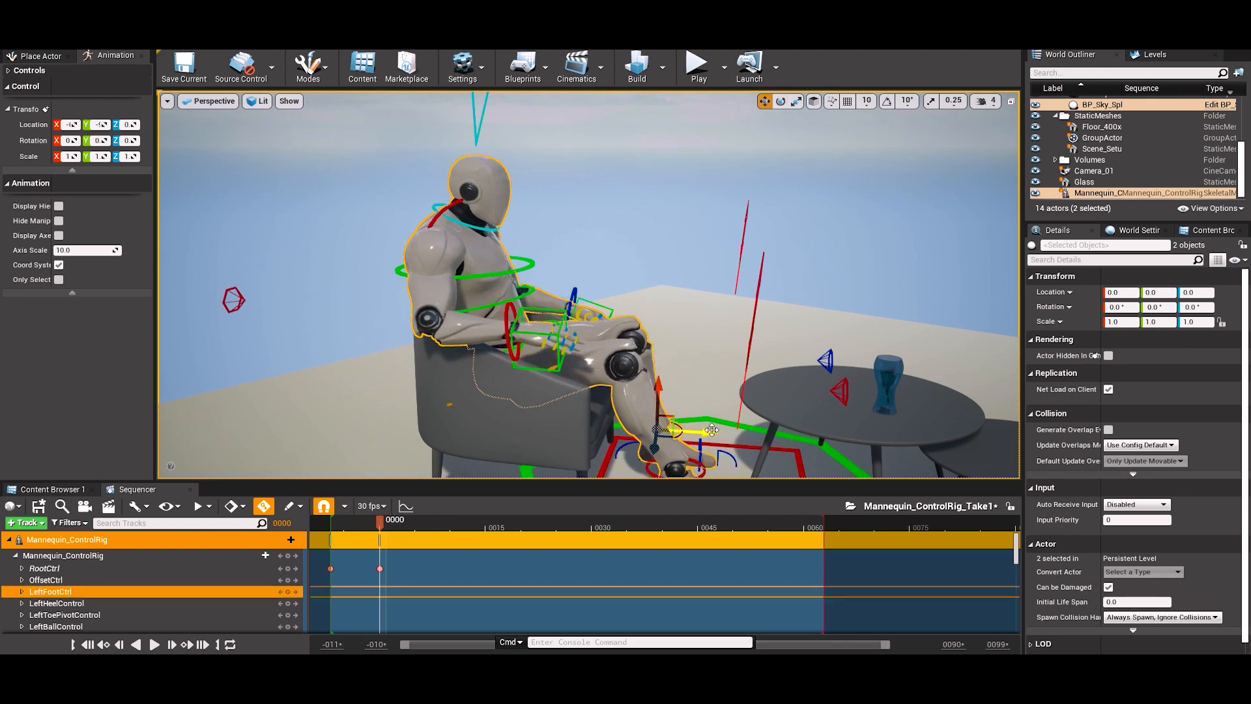
pyautogui.keyDown('alt'); pyautogui.moveTo(703, 425); pyautogui.dragTo(521, 425); pyautogui.keyUp('alt')
pyautogui.click(671, 461)
pyautogui.moveTo(661, 436); pyautogui.dragTo(674, 316)
pyautogui.keyDown('alt'); pyautogui.moveTo(674, 316); pyautogui.dragTo(495, 365); pyautogui.keyUp('alt')
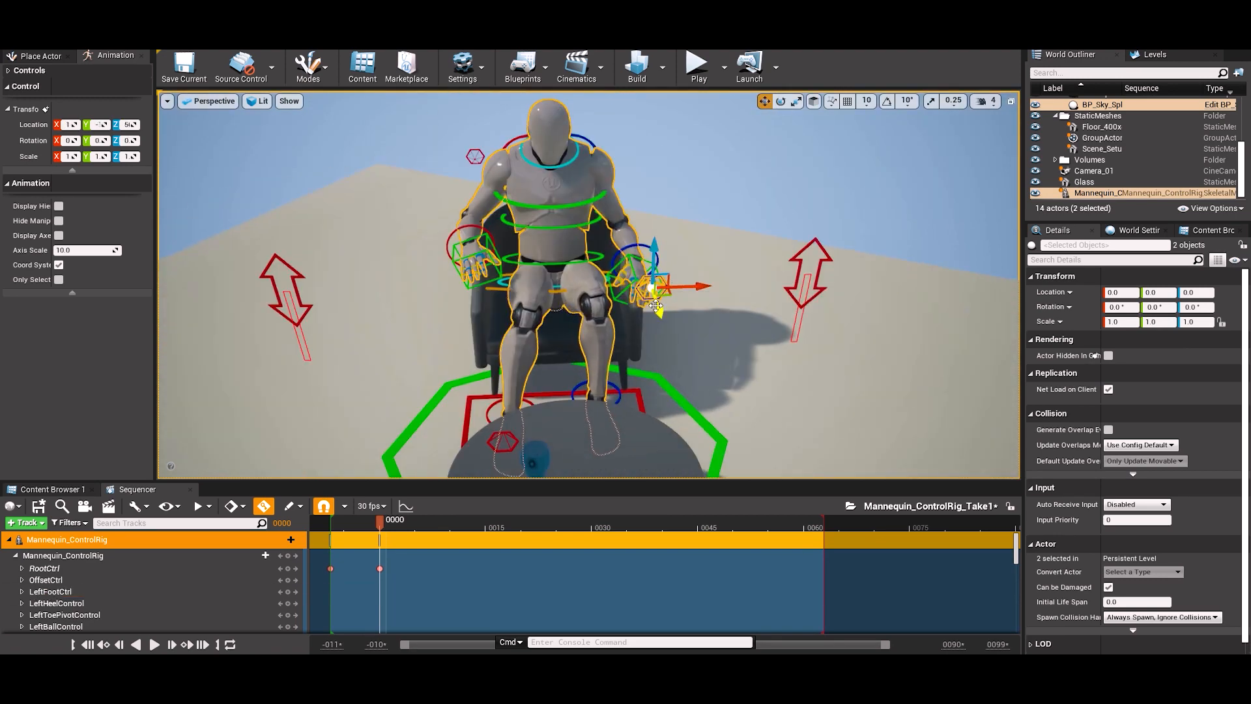
# Lift the right foot control to cross the right leg over the left and select the right knee pole vector
pyautogui.click(505, 404)
pyautogui.press('e')
pyautogui.moveTo(564, 451); pyautogui.dragTo(566, 450)
pyautogui.press('w')
pyautogui.moveTo(521, 407); pyautogui.dragTo(454, 290)
pyautogui.click(502, 441)
# Rotate the left hand control so the hand rests naturally beside the mannequin's left thigh
pyautogui.click(631, 275)
pyautogui.press('e')
pyautogui.moveTo(645, 260); pyautogui.dragTo(622, 301)
# Move and rotate the right foot control to cross the right leg over the left, and position the right hand control above the lap
pyautogui.press('w')
pyautogui.keyDown('alt'); pyautogui.moveTo(718, 277); pyautogui.dragTo(535, 278); pyautogui.keyUp('alt')
pyautogui.press('e')
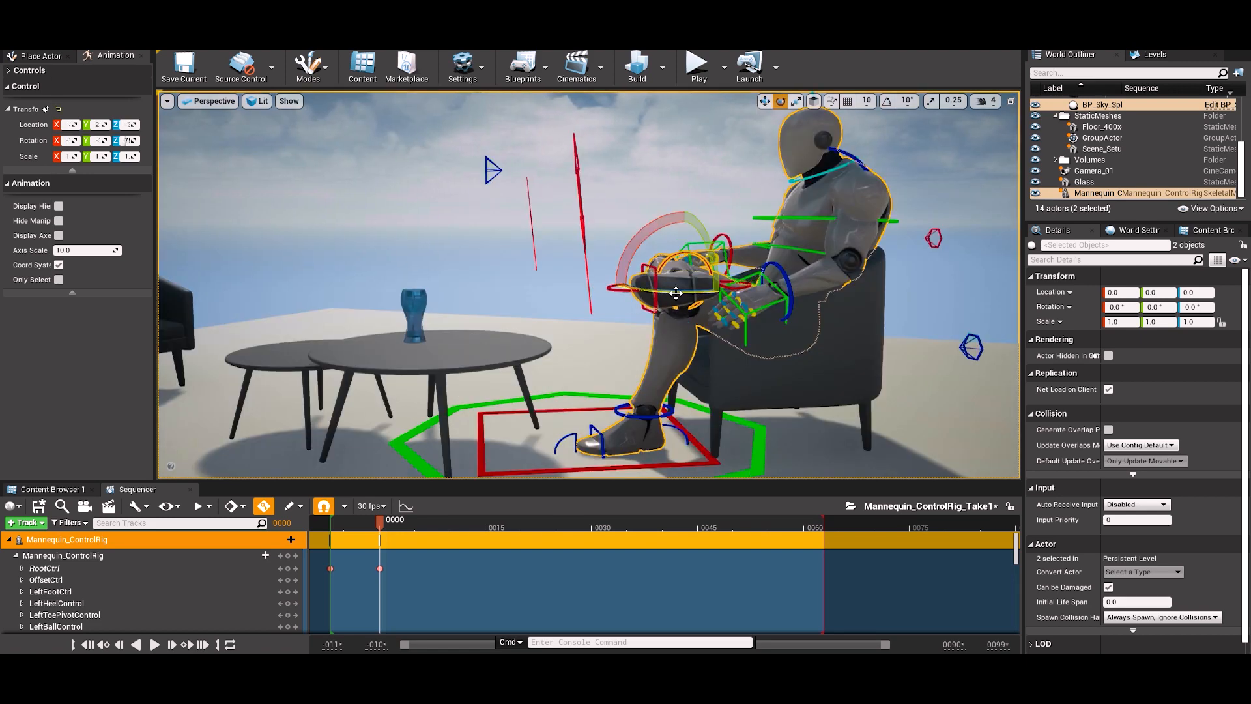
pyautogui.keyDown('alt'); pyautogui.moveTo(717, 278); pyautogui.dragTo(468, 373); pyautogui.keyUp('alt')
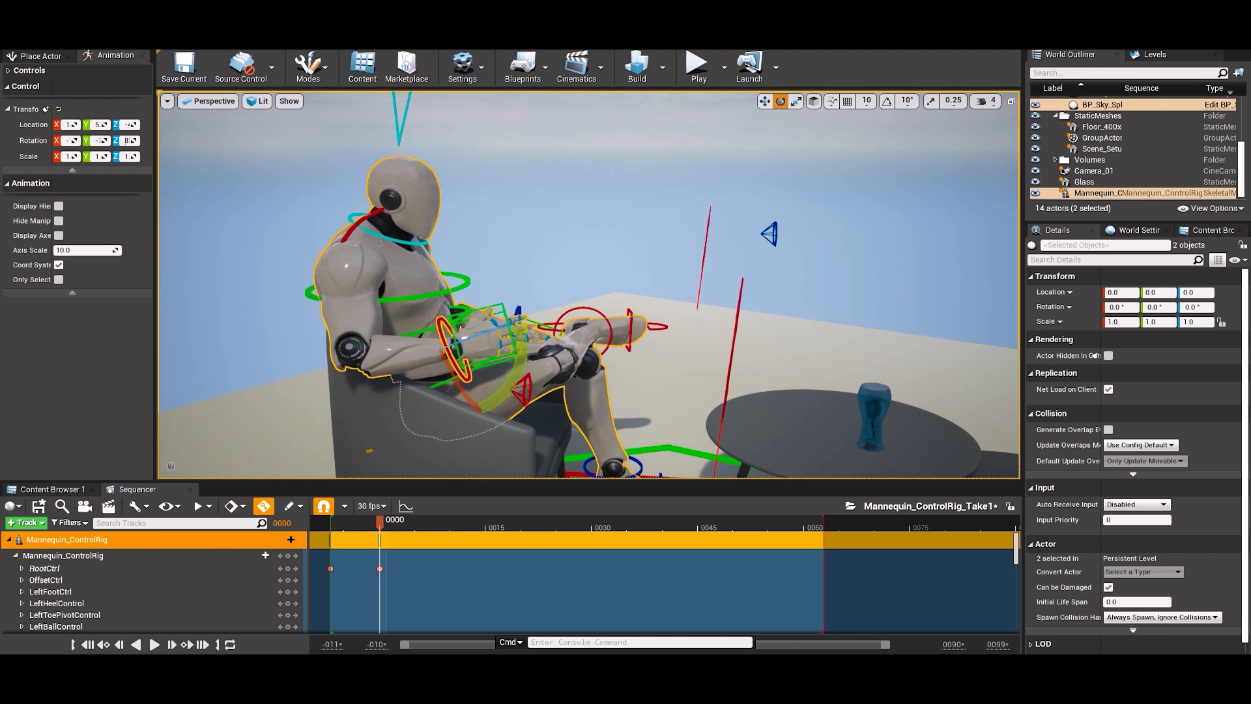
pyautogui.moveTo(384, 379); pyautogui.dragTo(382, 379)
# Attach the Glass actor to the Mannequin_ControlRig actor and reset the glass's rotation and location to their defaults
pyautogui.moveTo(1084, 182); pyautogui.dragTo(1079, 191)
pyautogui.click(1114, 232)
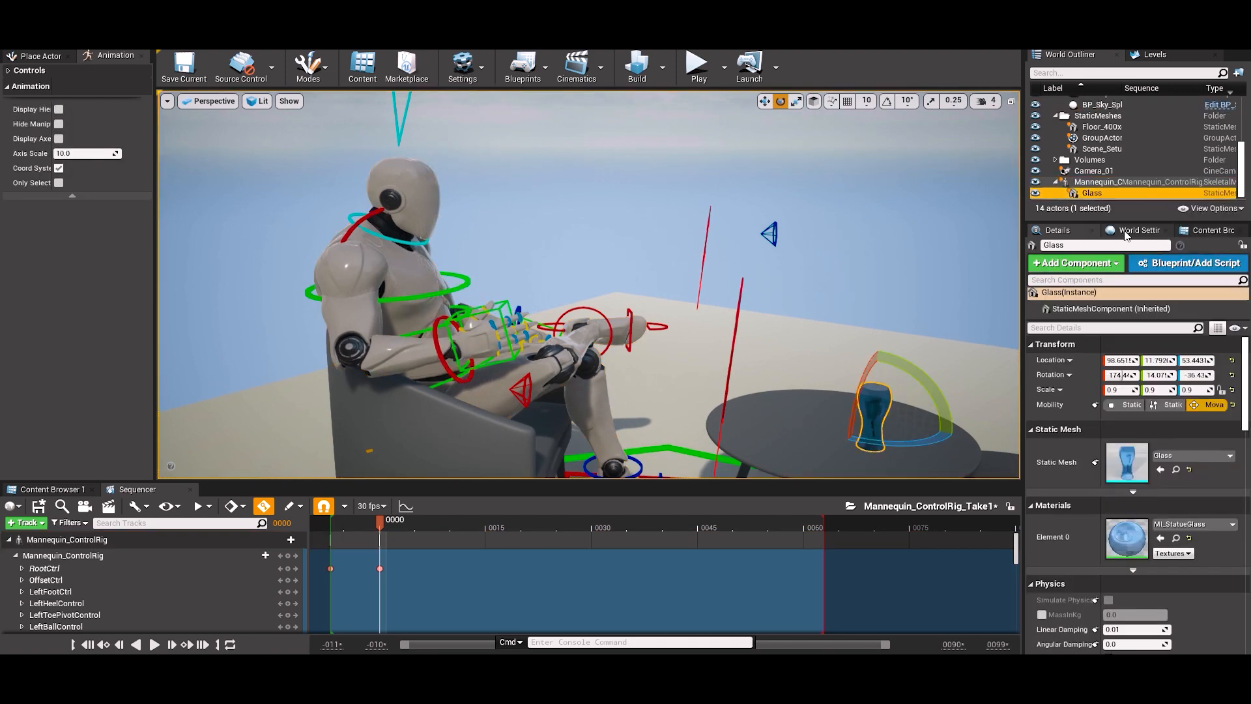
pyautogui.click(1232, 374)
pyautogui.click(1232, 360)
# Rotate the right-hand grip control so the glass sits between the fingers
pyautogui.moveTo(717, 293); pyautogui.dragTo(600, 293, button='right')
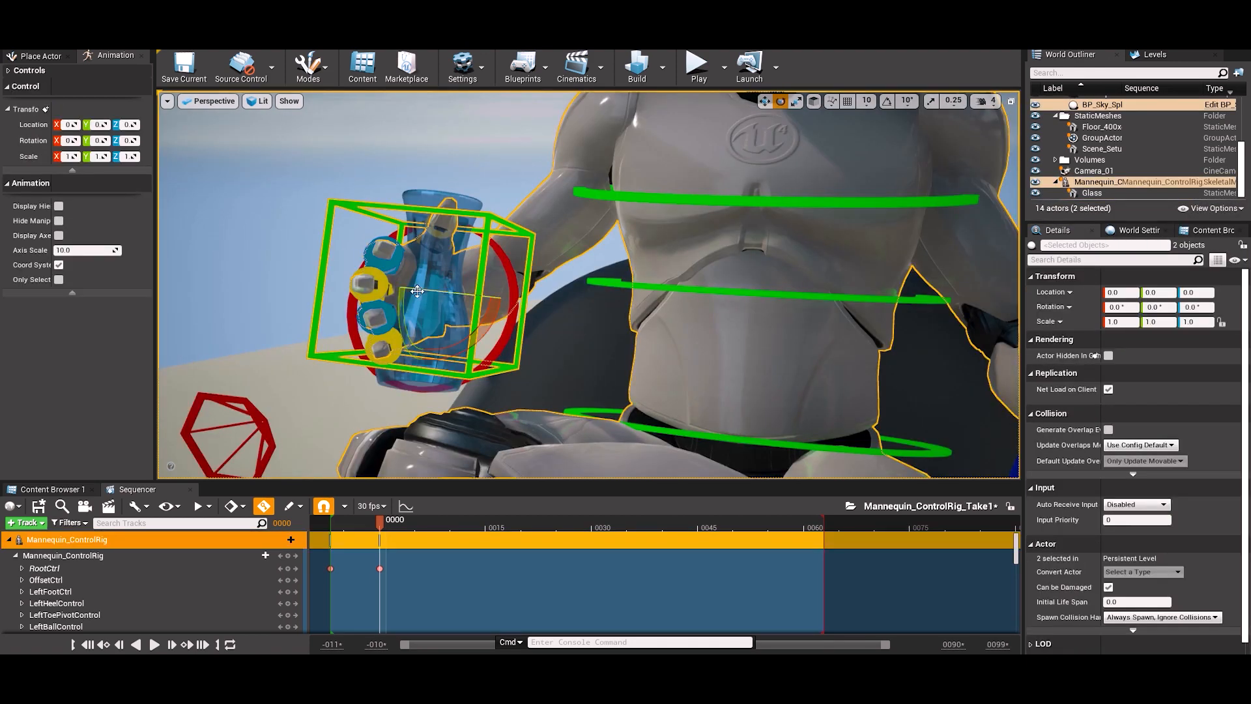
pyautogui.moveTo(417, 291); pyautogui.dragTo(443, 267)
pyautogui.press('w')
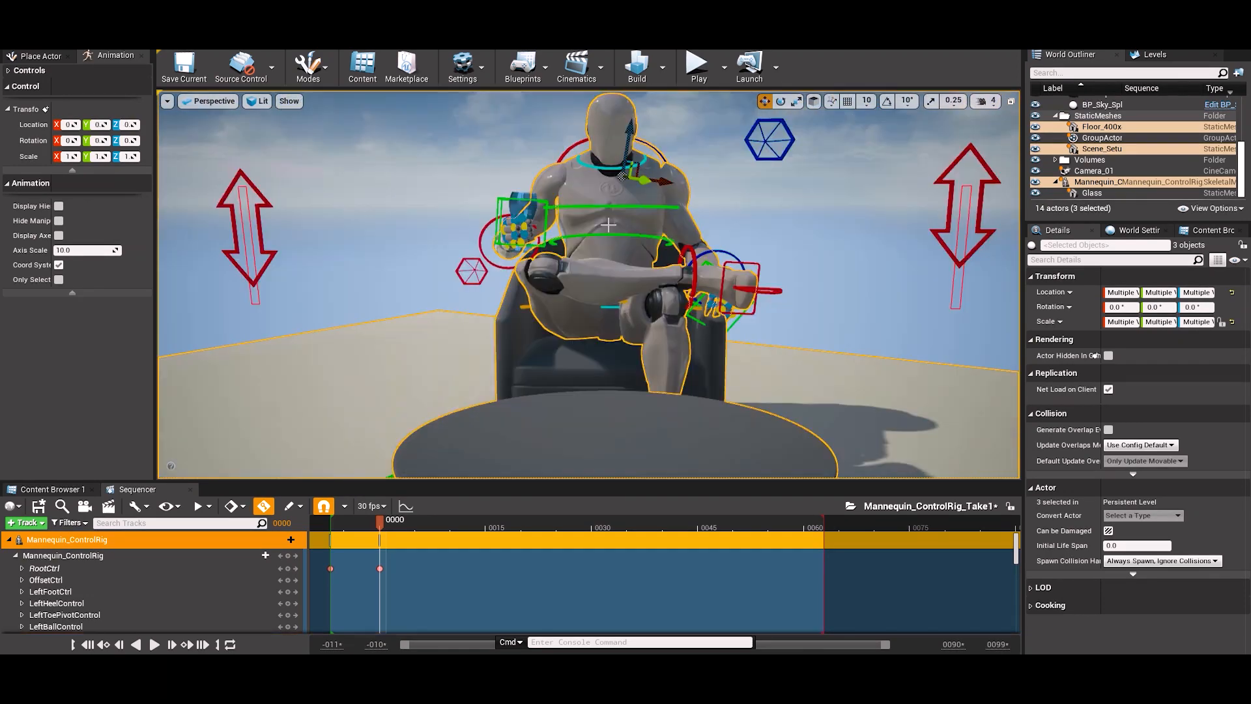
# Rotate the left shoulder control to adjust the mannequin's upper-body pose
pyautogui.press('e')
pyautogui.moveTo(684, 180); pyautogui.dragTo(667, 161)
pyautogui.click(678, 163)
# Key the posed elbow, spine, hand, foot, knee and head controls at frame 0
pyautogui.click(467, 441)
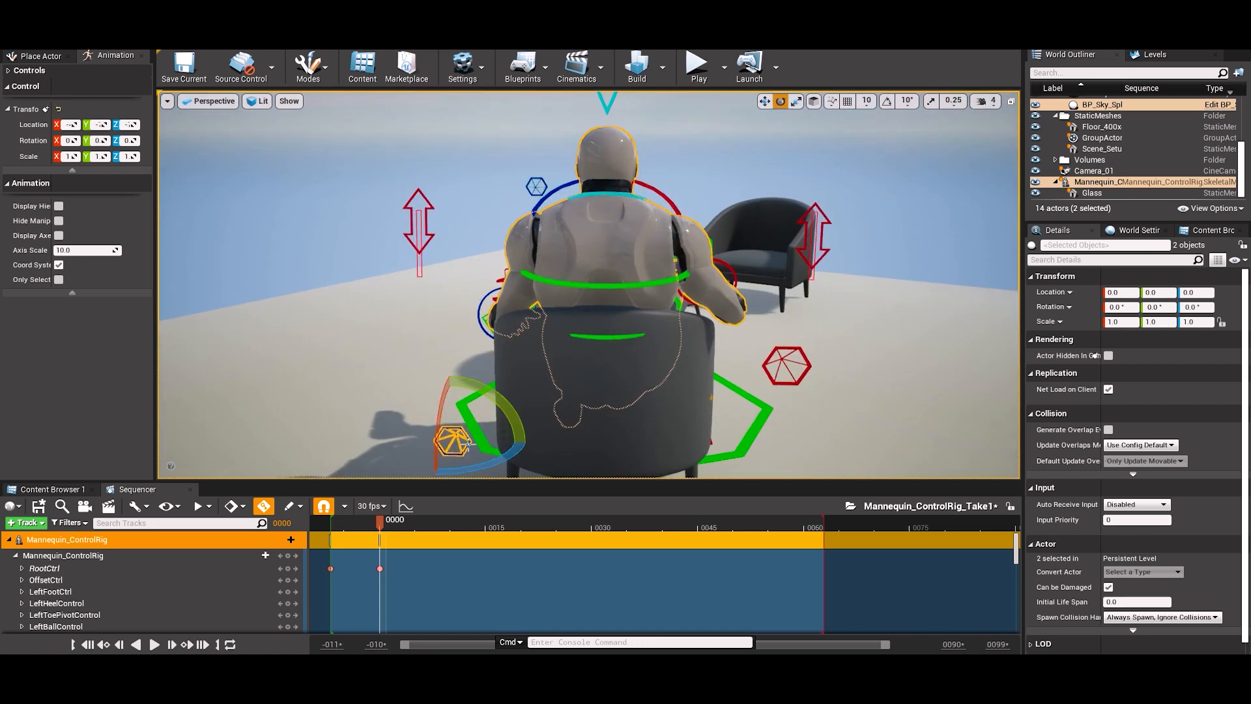
pyautogui.click(786, 365)
pyautogui.keyDown('ctrl'); pyautogui.click(419, 363); pyautogui.keyUp('ctrl')
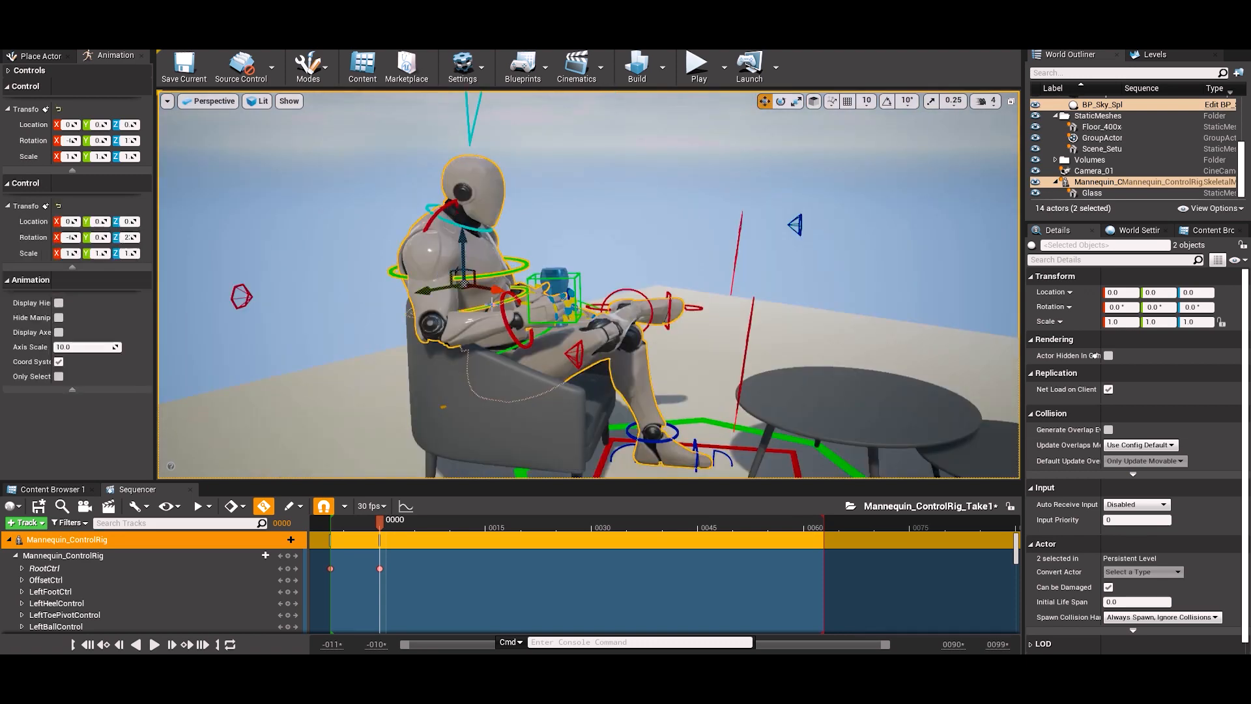
pyautogui.keyDown('ctrl'); pyautogui.click(511, 348); pyautogui.keyUp('ctrl')
pyautogui.click(521, 340)
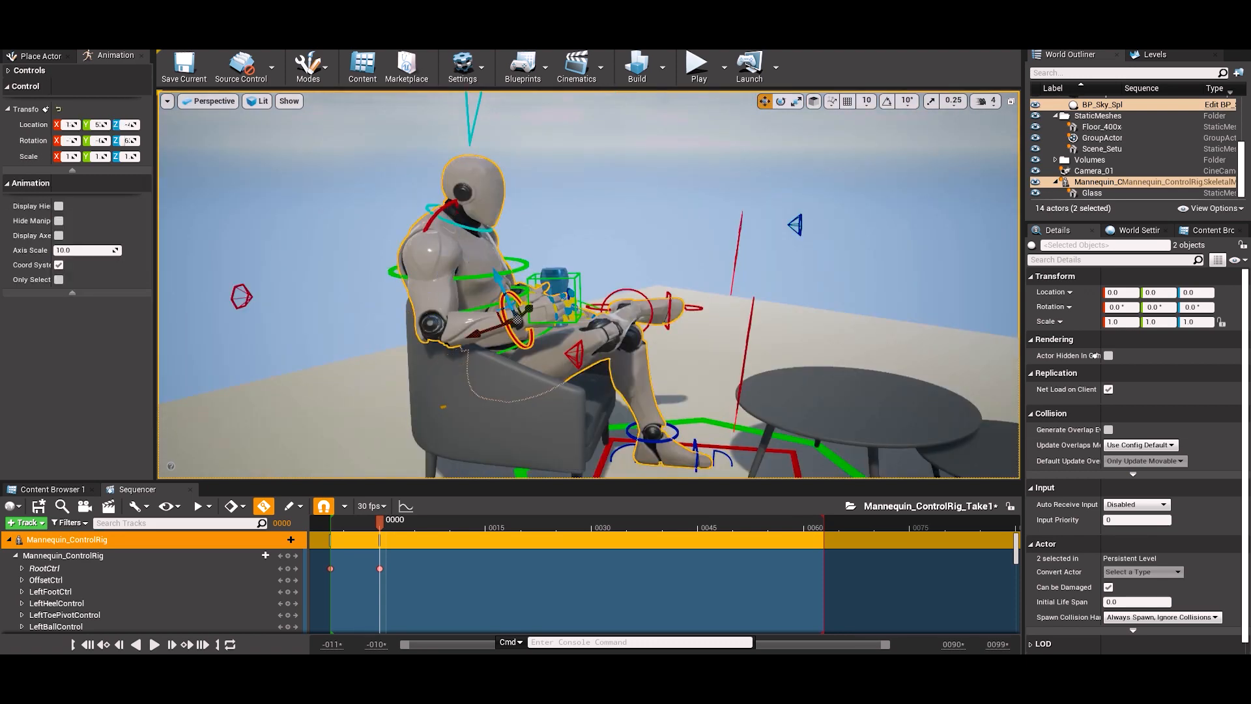
pyautogui.click(739, 448)
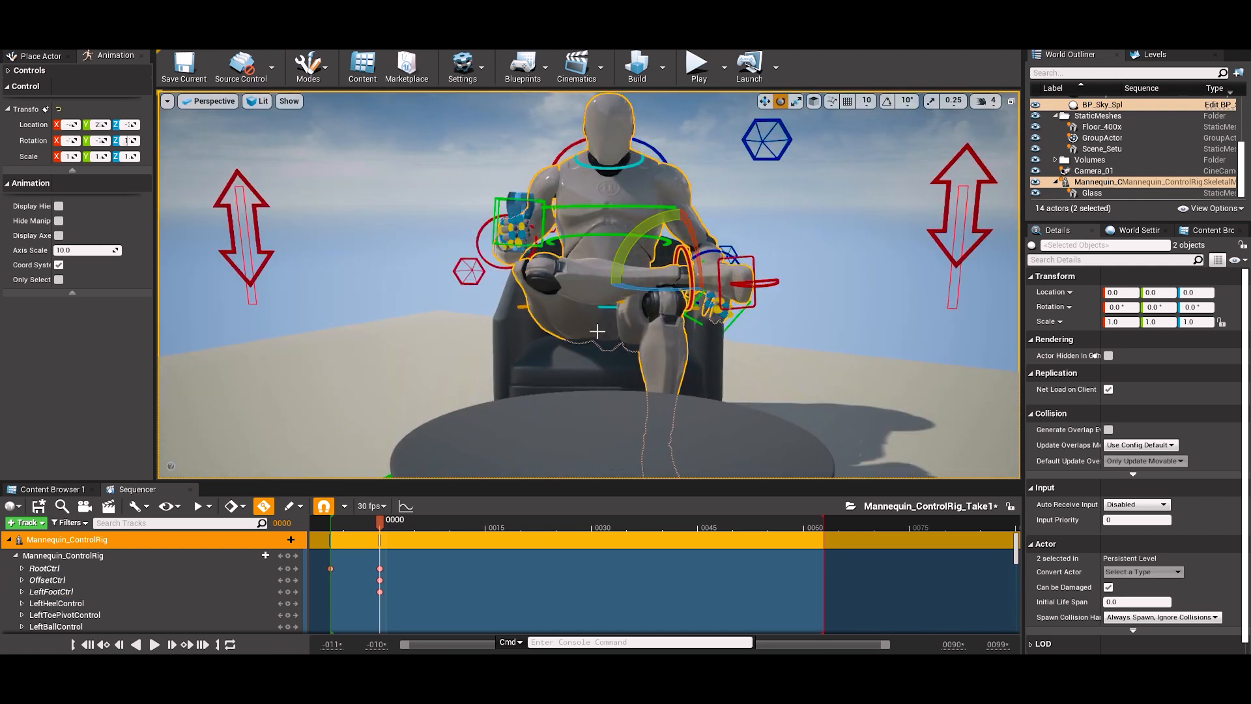
pyautogui.moveTo(466, 272); pyautogui.dragTo(480, 272)
pyautogui.moveTo(512, 306); pyautogui.dragTo(404, 312, button='right')
pyautogui.click(533, 410)
pyautogui.moveTo(478, 403); pyautogui.dragTo(452, 402)
pyautogui.moveTo(451, 402); pyautogui.dragTo(573, 358, button='middle')
pyautogui.click(586, 232)
pyautogui.scroll(-3, 586, 232)
pyautogui.click(582, 116)
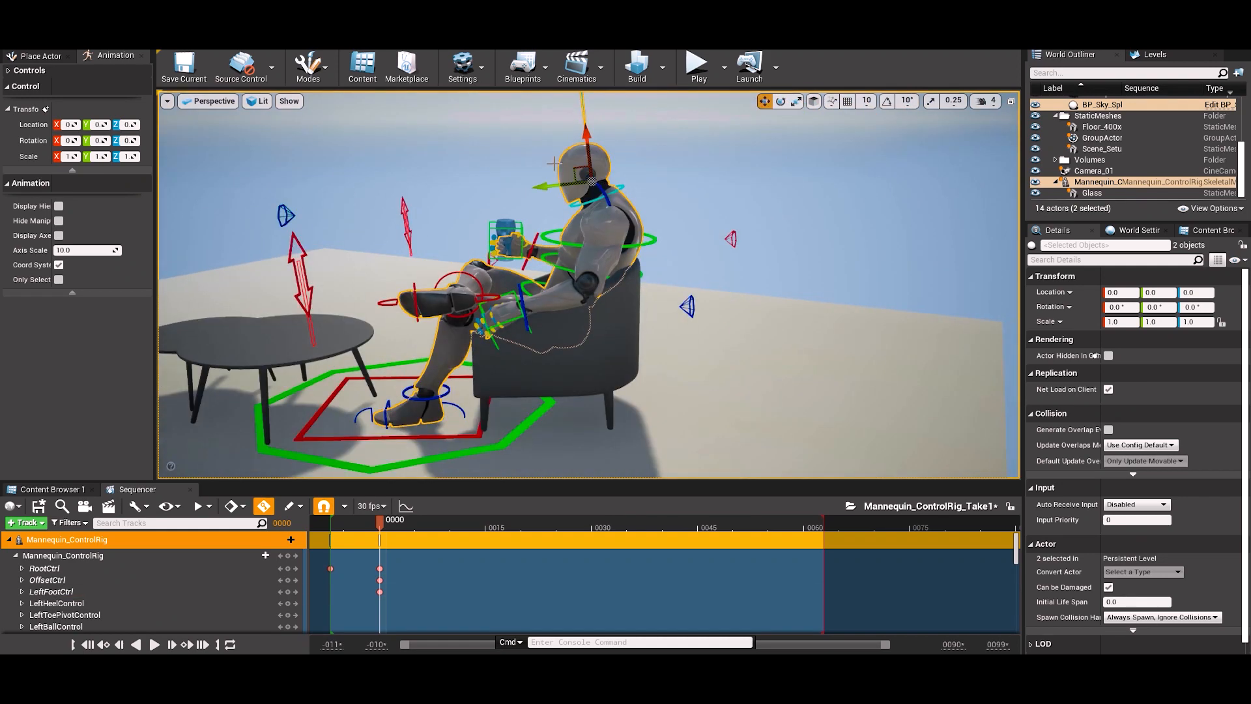
# At frame 24, move the right foot control forward and down to uncross the leg and bring the foot to the coffee table
pyautogui.click(456, 287)
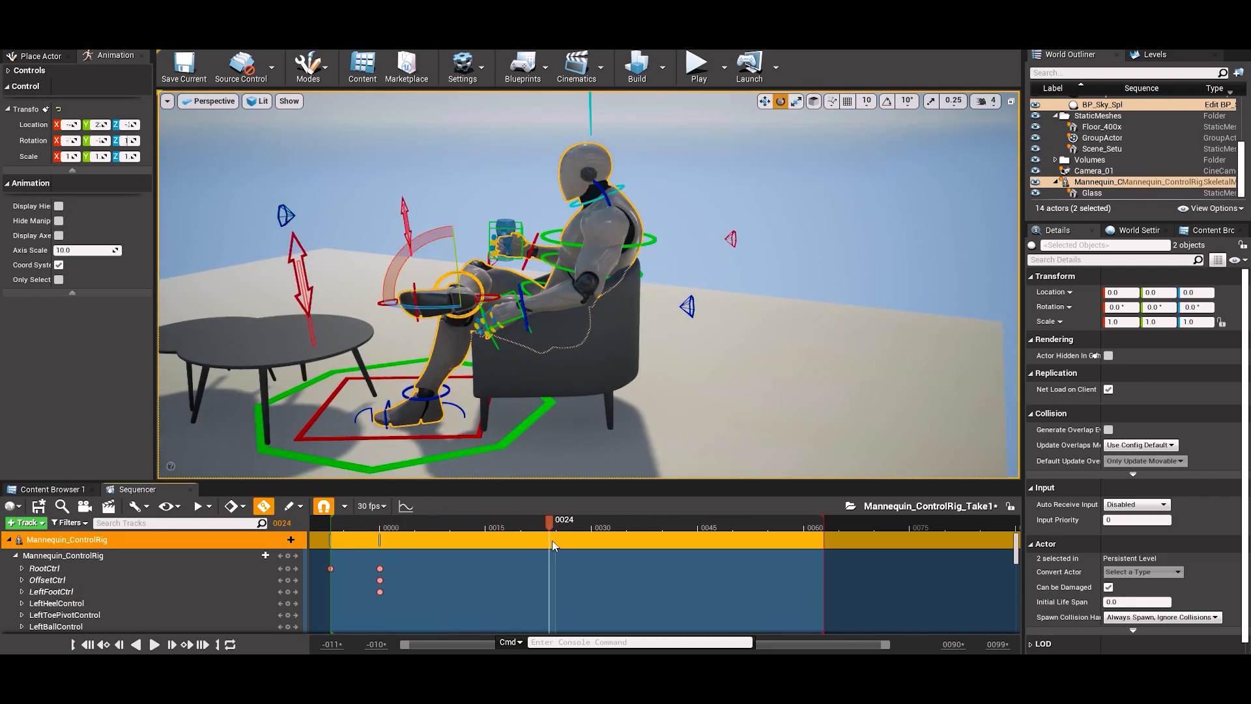
pyautogui.moveTo(480, 285); pyautogui.dragTo(714, 291, button='middle')
pyautogui.press('w')
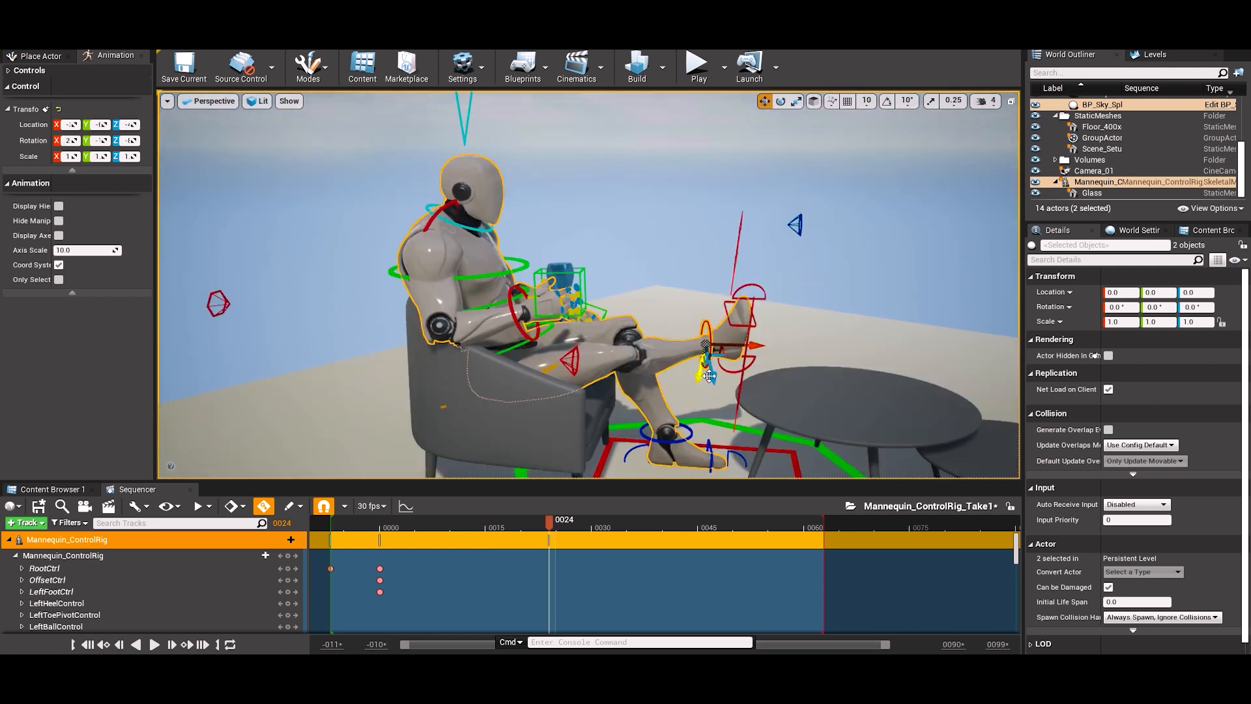
pyautogui.moveTo(708, 372); pyautogui.dragTo(711, 395)
pyautogui.moveTo(747, 378); pyautogui.dragTo(771, 379)
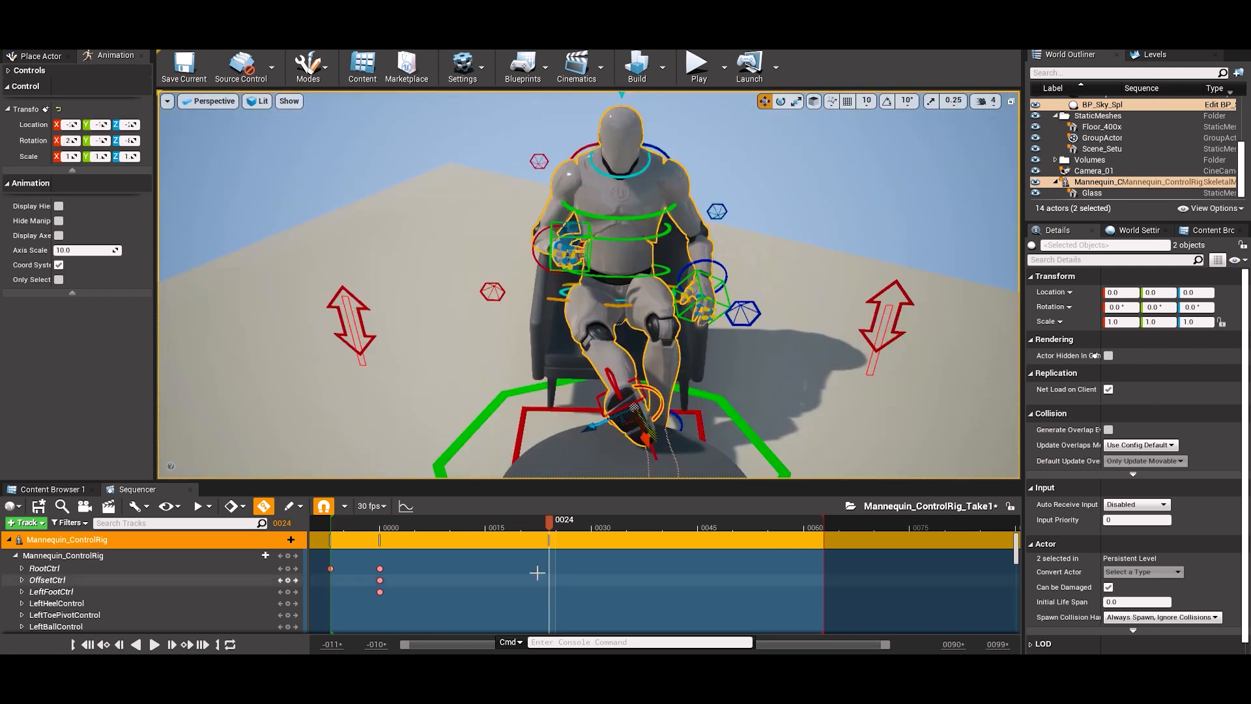
# Toggle the gizmo's coordinate space and rotate the right foot control so the toes point up
pyautogui.hotkey('ctrl', '`')
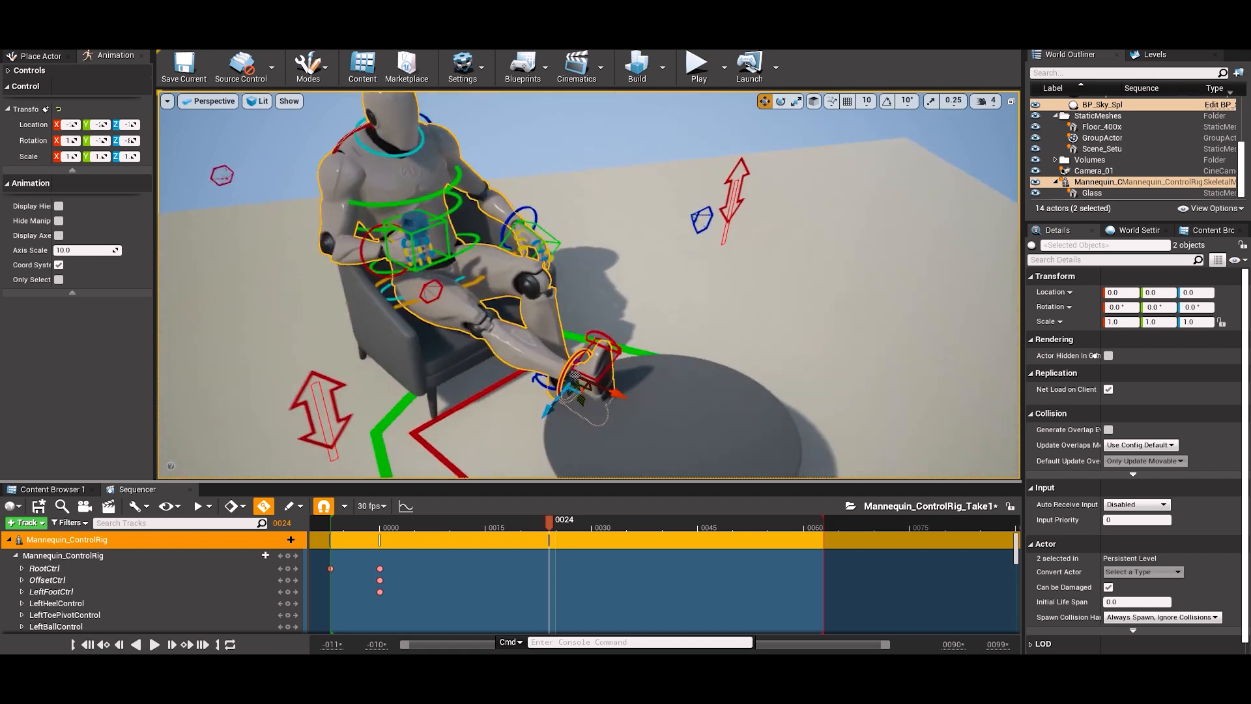
pyautogui.press('e')
pyautogui.moveTo(592, 306); pyautogui.dragTo(597, 368)
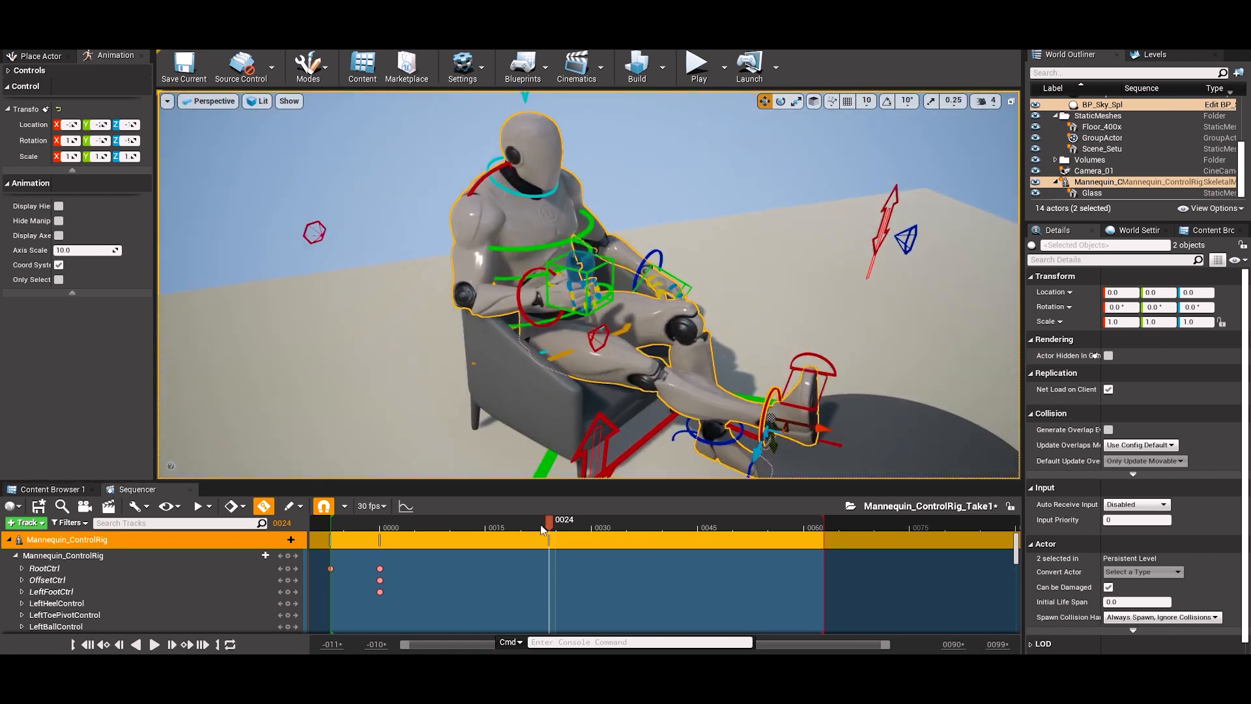
# Scrub back through the leg motion and shift the right foot control sideways onto the table edge at frame 23
pyautogui.moveTo(541, 529); pyautogui.dragTo(346, 532)
pyautogui.moveTo(523, 542)
pyautogui.mouseDown()
pyautogui.moveTo(558, 543)
pyautogui.moveTo(424, 542)
pyautogui.moveTo(545, 543)
pyautogui.mouseUp()
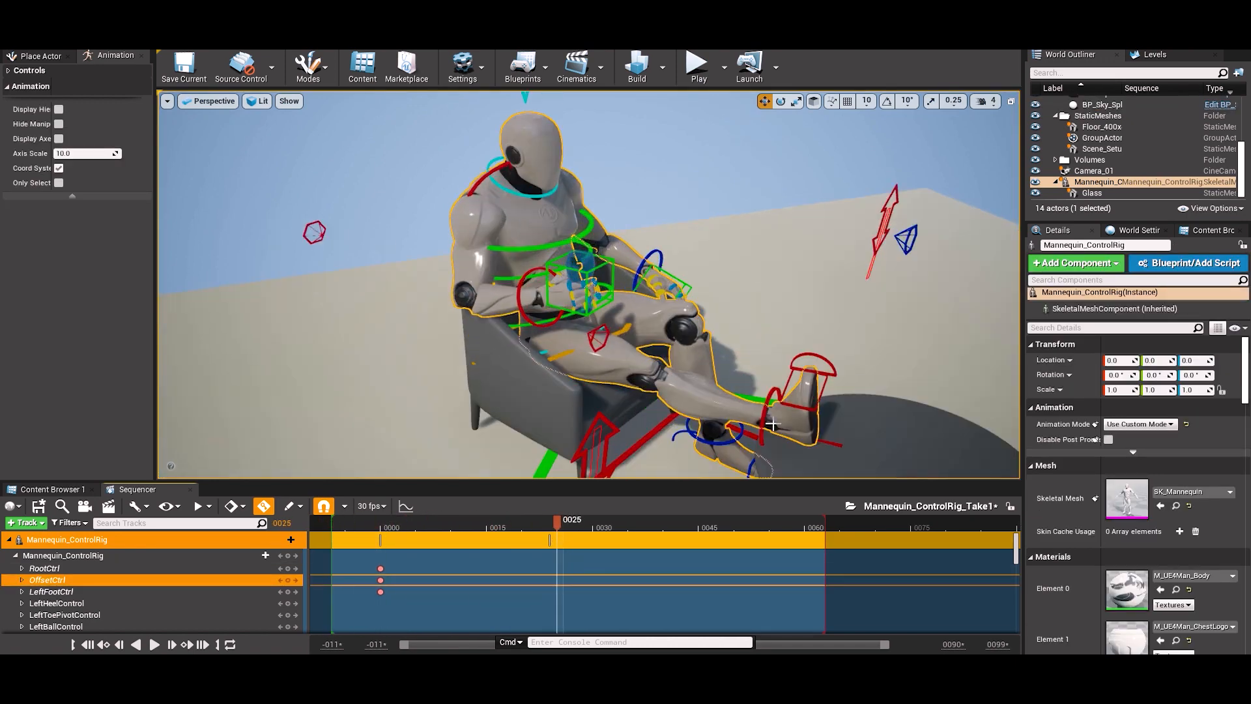
pyautogui.click(734, 423)
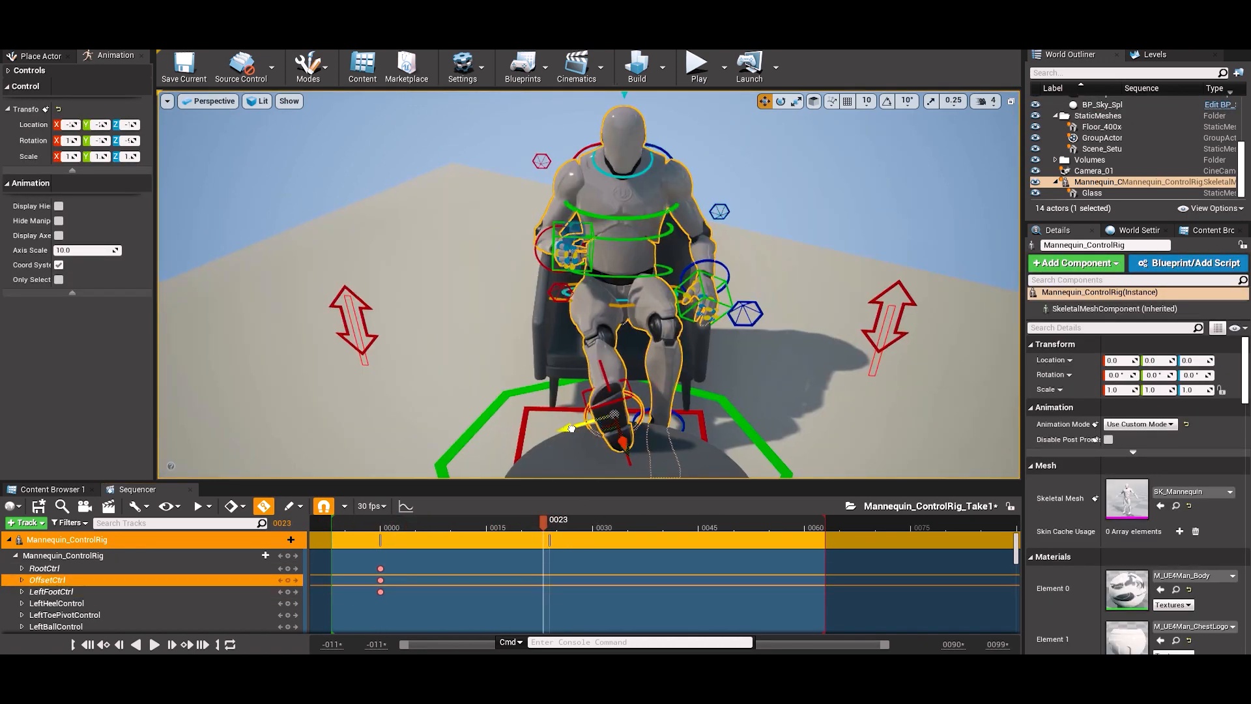
pyautogui.scroll(3, 594, 359)
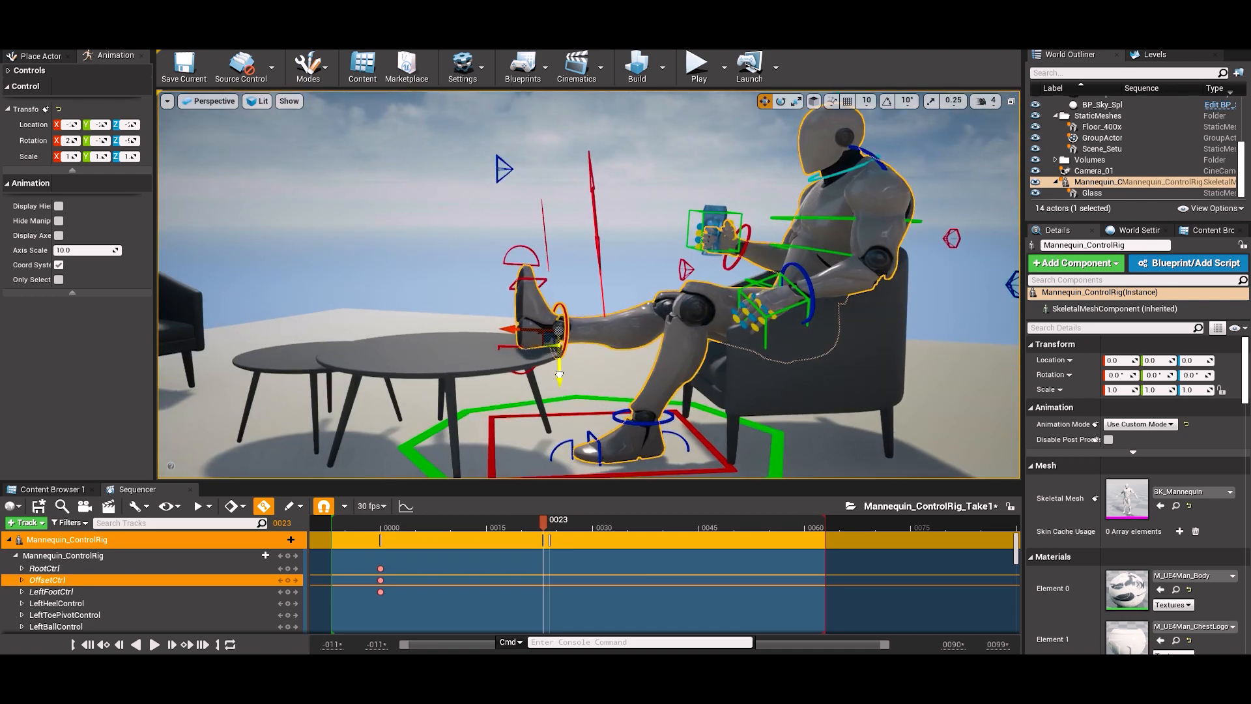
# Select the left foot control and key it at frame 25
pyautogui.keyDown('ctrl'); pyautogui.click(638, 413); pyautogui.keyUp('ctrl')
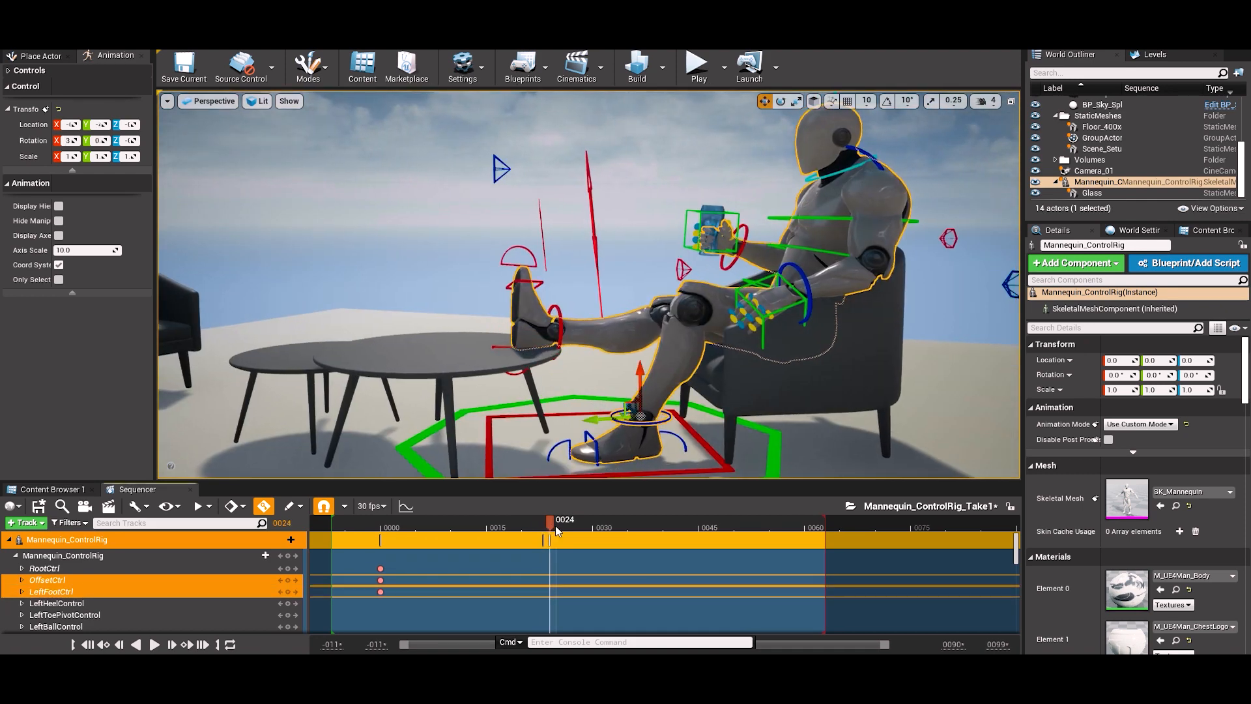
pyautogui.press('e')
pyautogui.click(557, 528)
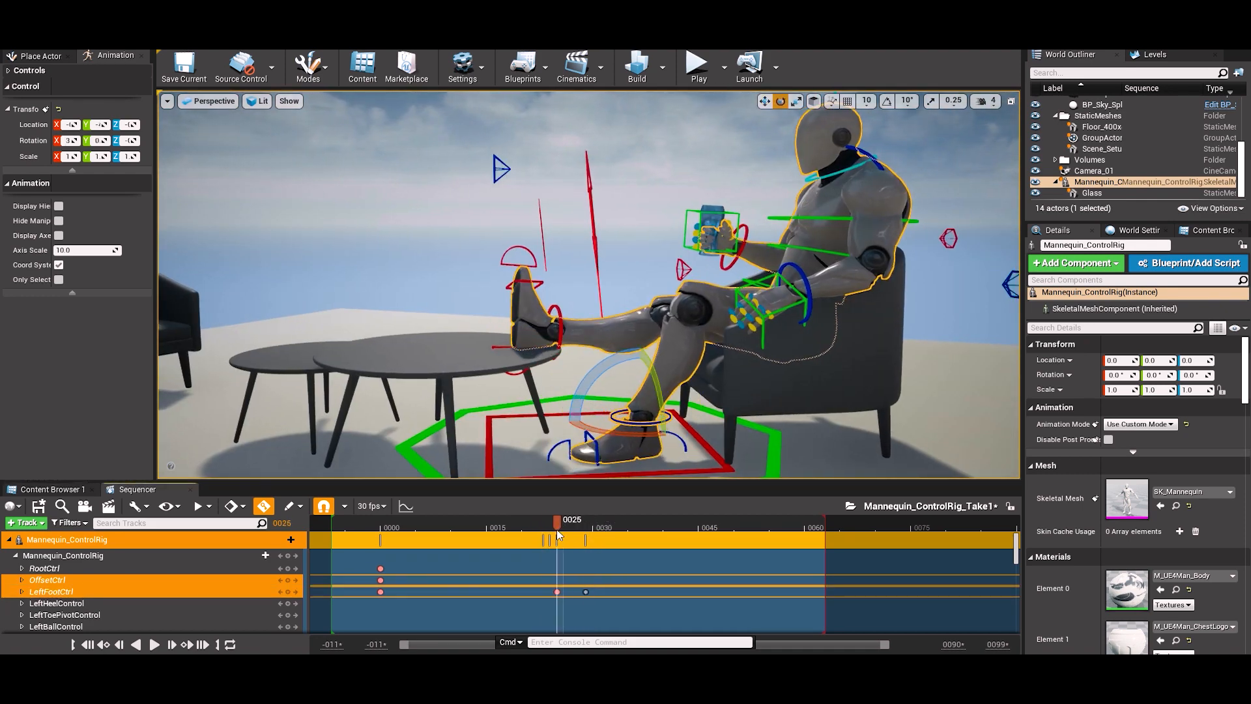
# At frame 53, place the left foot on the table beside the right foot and adjust the rotation of the feet
pyautogui.moveTo(734, 539); pyautogui.dragTo(759, 538)
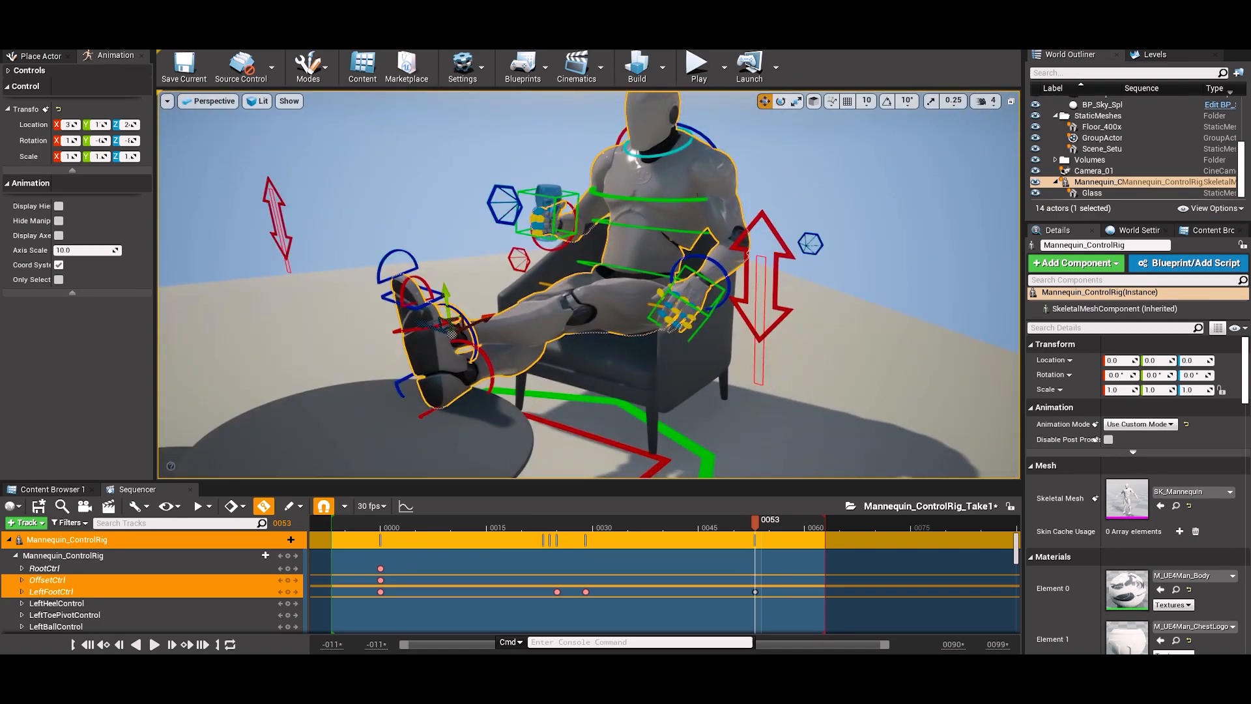
pyautogui.click(489, 369)
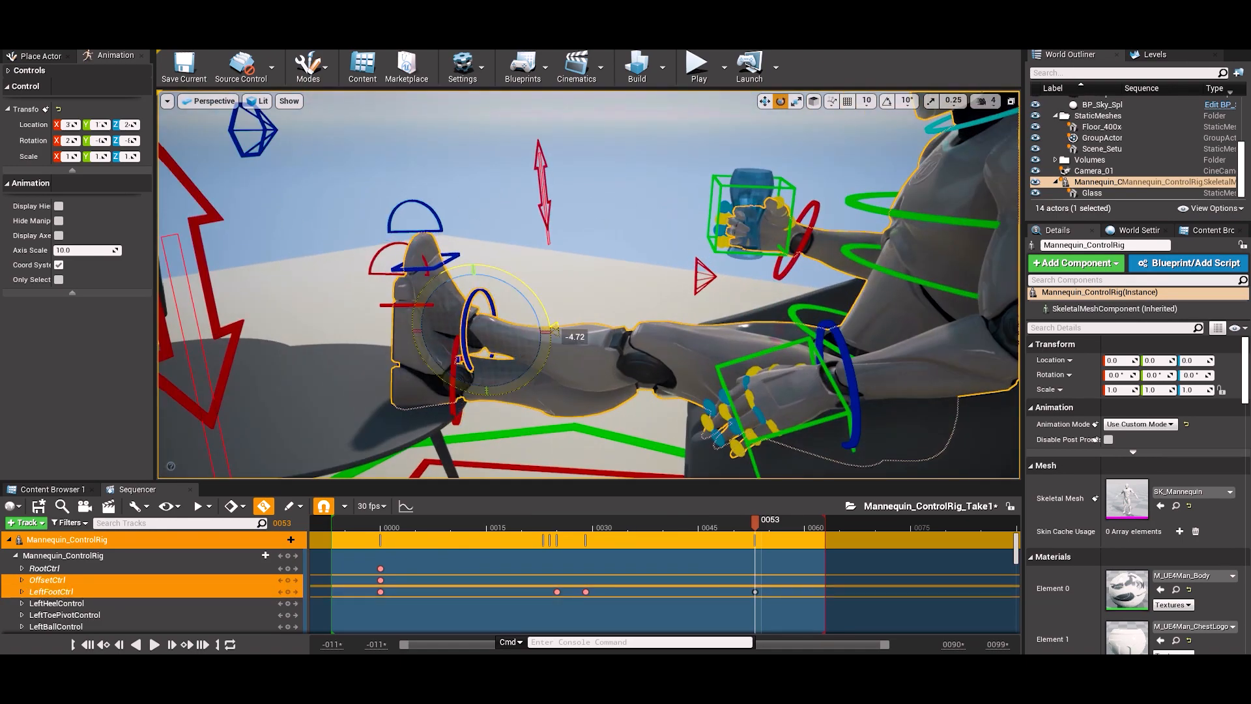
pyautogui.click(457, 406)
# Clean up the right foot keys so frame 24 keeps its key and frame 23 has none
pyautogui.scroll(-5, 707, 591)
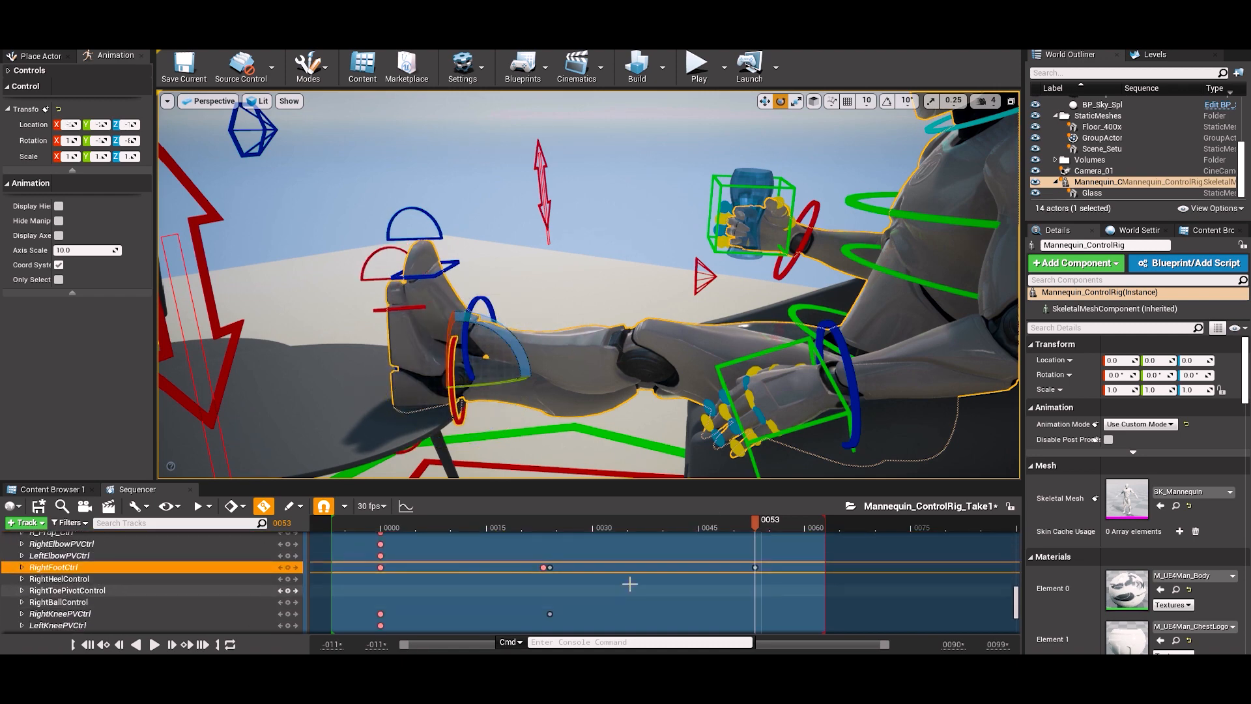
pyautogui.click(548, 526)
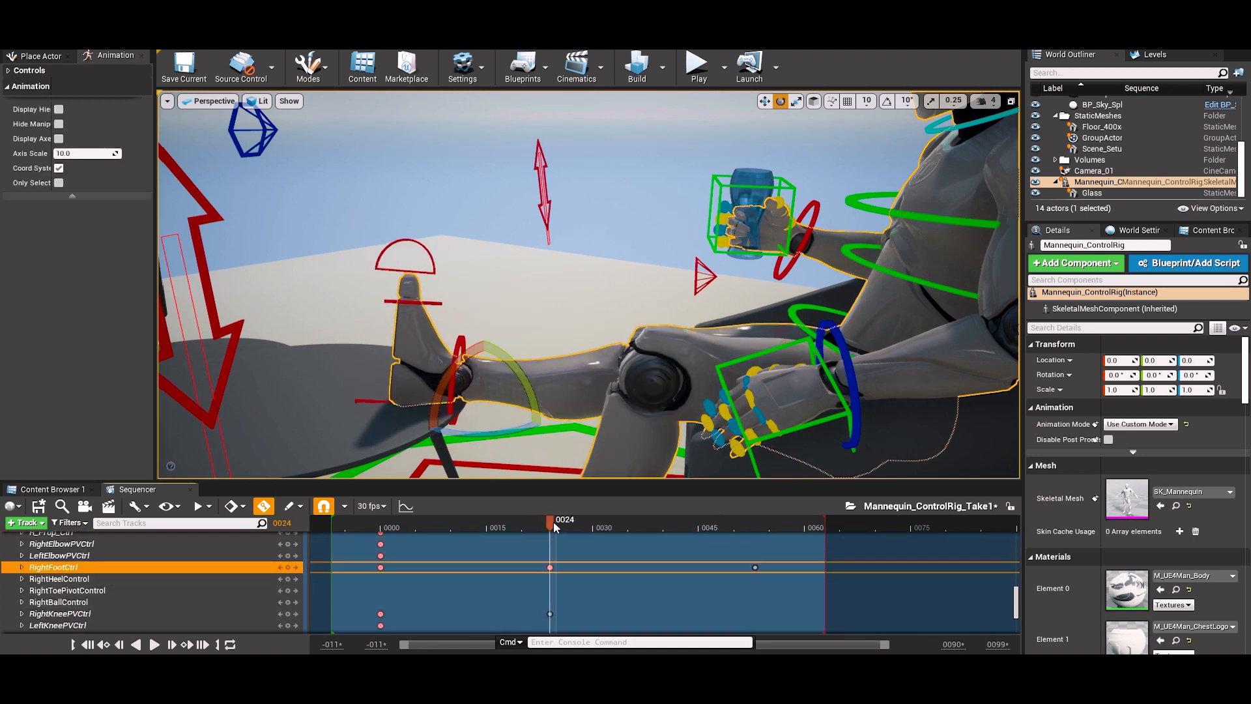
# Try to paste the copied right foot key at frame 53
pyautogui.click(754, 526)
pyautogui.hotkey('ctrl', 'v')
pyautogui.click(553, 527)
pyautogui.hotkey('ctrl', 'z')
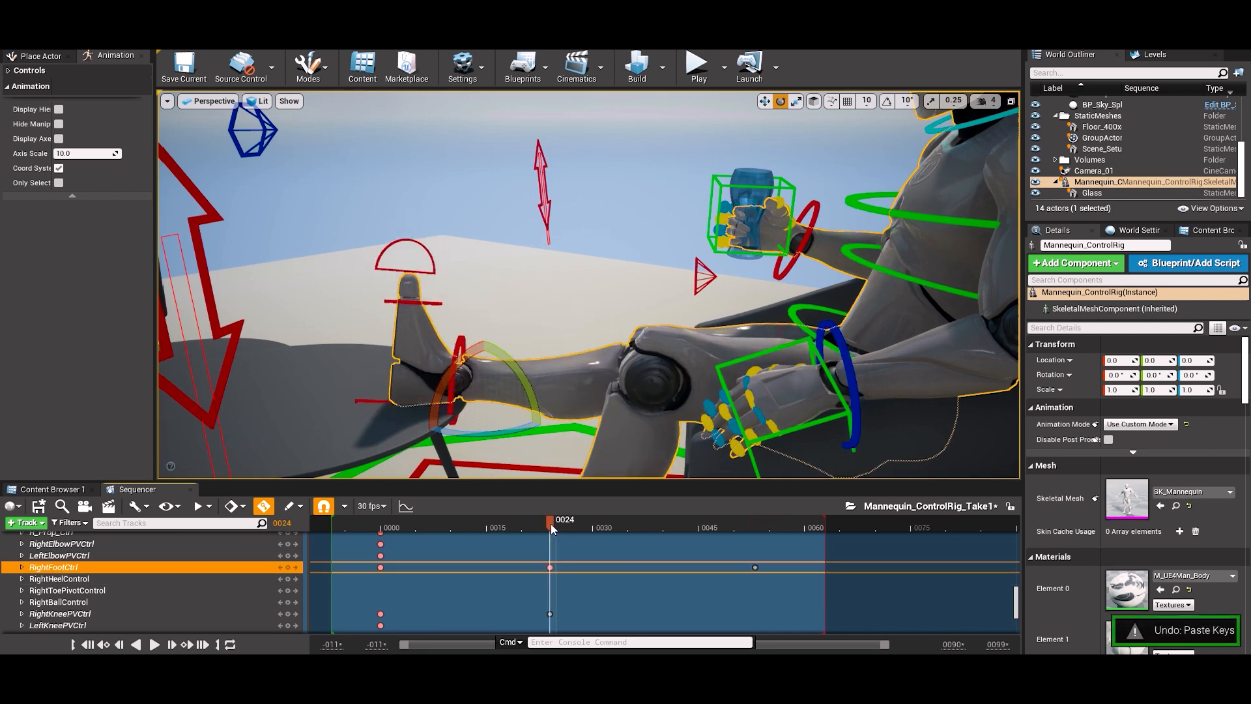
# Scrub through the leg motion and move the mannequin's hip control within the armchair at frame 24
pyautogui.click(730, 527)
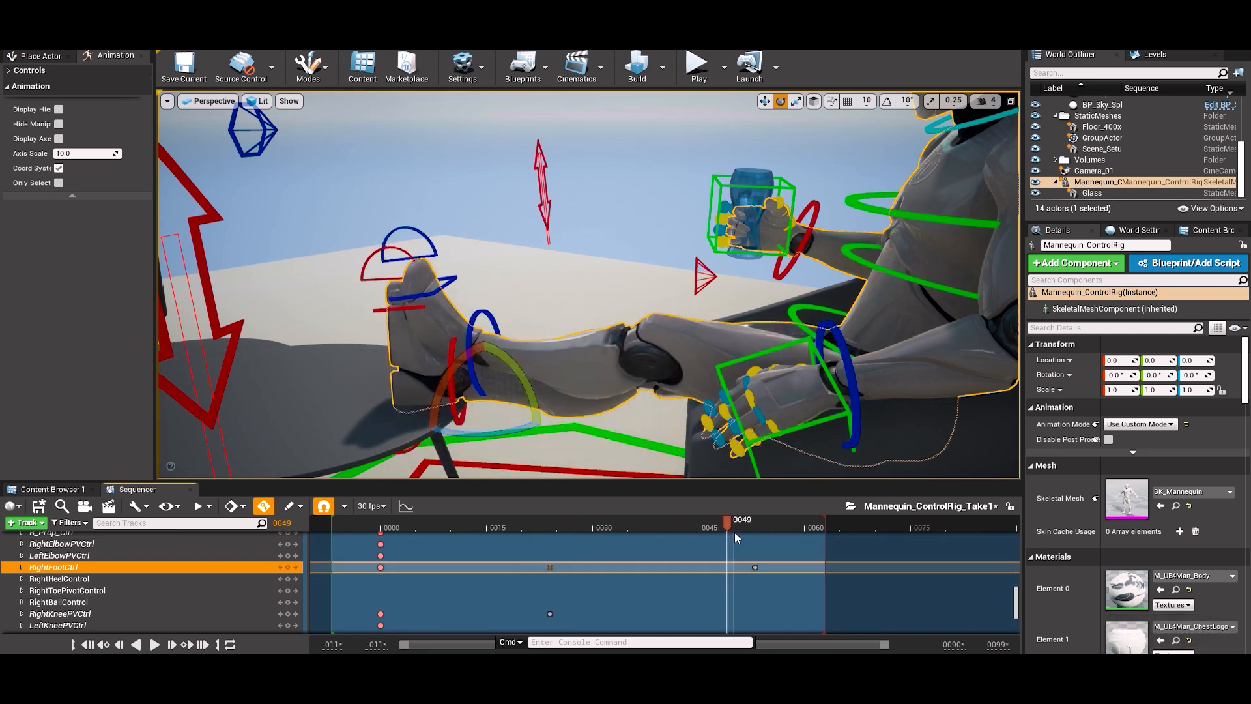
pyautogui.moveTo(734, 533); pyautogui.dragTo(560, 545)
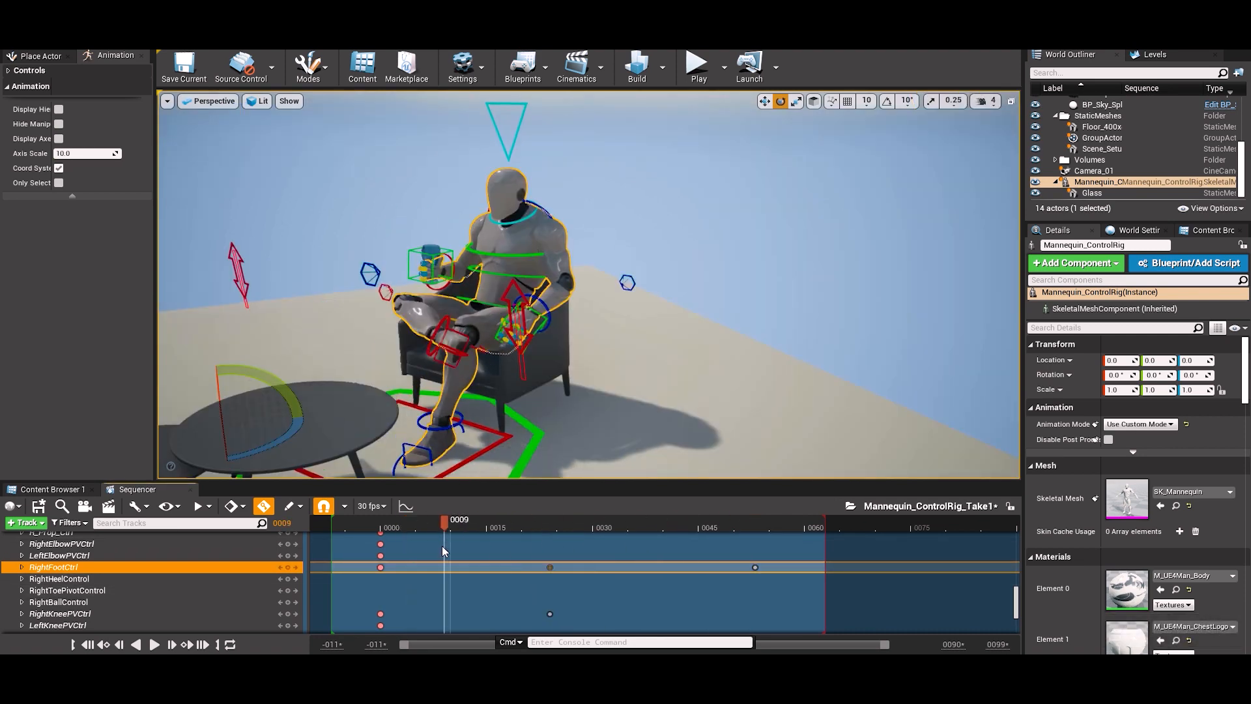
pyautogui.moveTo(441, 546); pyautogui.dragTo(557, 549)
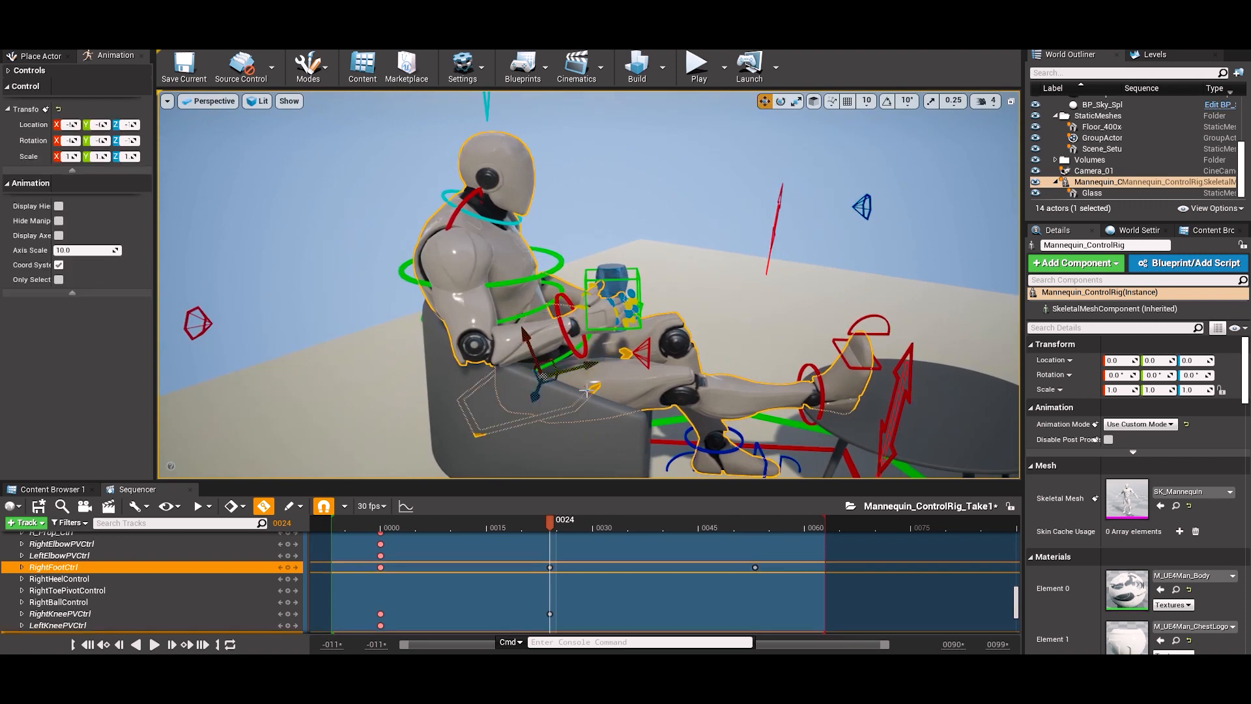
pyautogui.moveTo(521, 307); pyautogui.dragTo(517, 302)
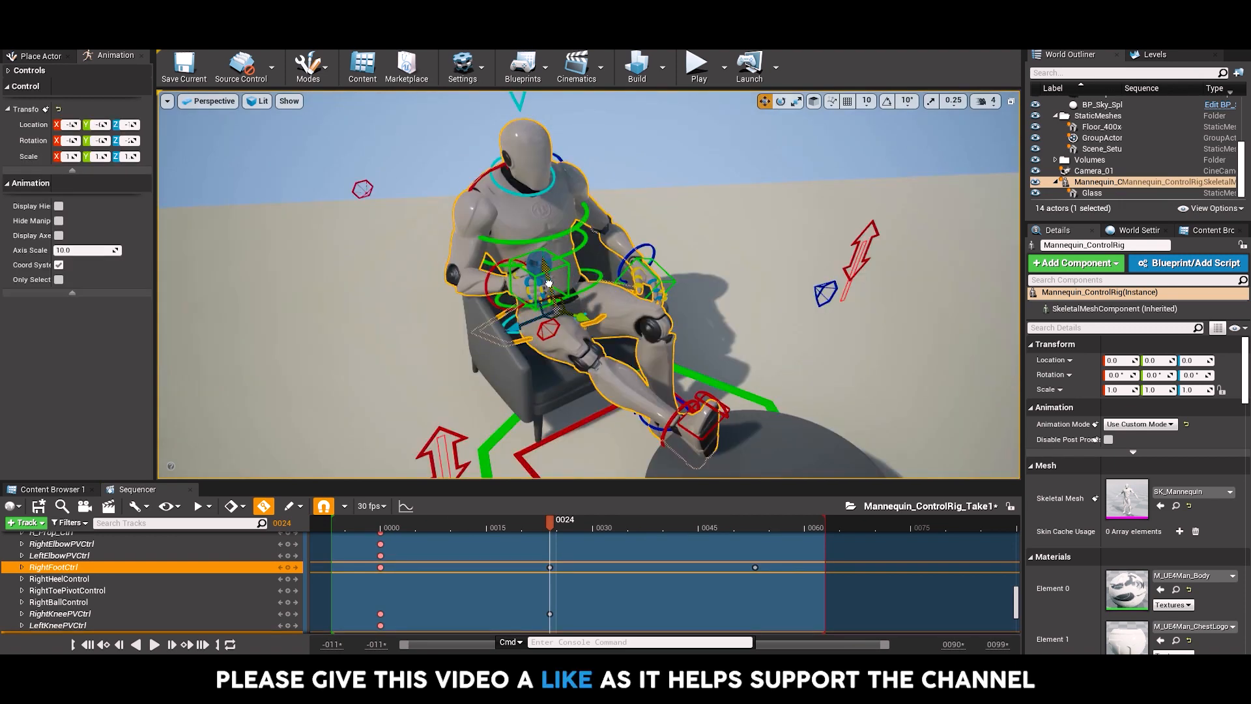
pyautogui.hotkey('ctrl', 'z')
pyautogui.moveTo(549, 284)
pyautogui.mouseDown()
pyautogui.moveTo(553, 304)
pyautogui.moveTo(554, 292)
pyautogui.mouseUp()
# Try adjusting the hip control at frame 0 with the gizmo's other coordinate space
pyautogui.click(813, 101)
pyautogui.moveTo(541, 527); pyautogui.dragTo(380, 525)
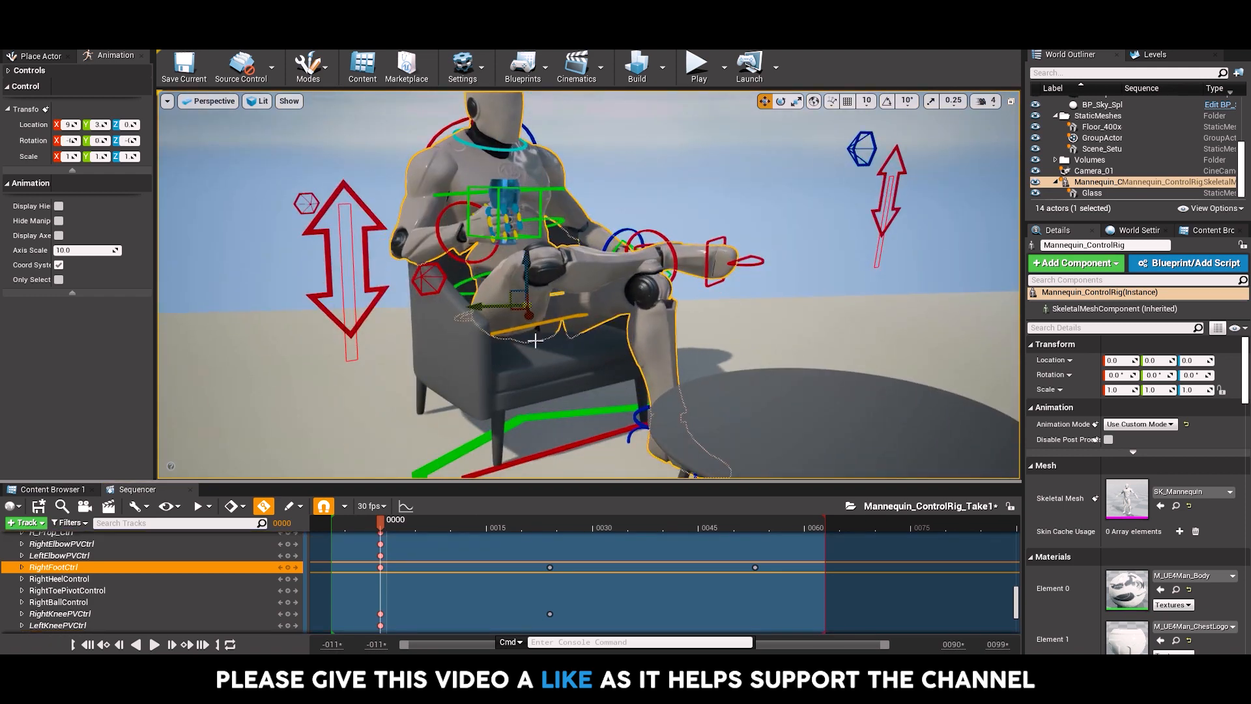
pyautogui.hotkey('ctrl', 'z')
pyautogui.moveTo(383, 526); pyautogui.dragTo(549, 525)
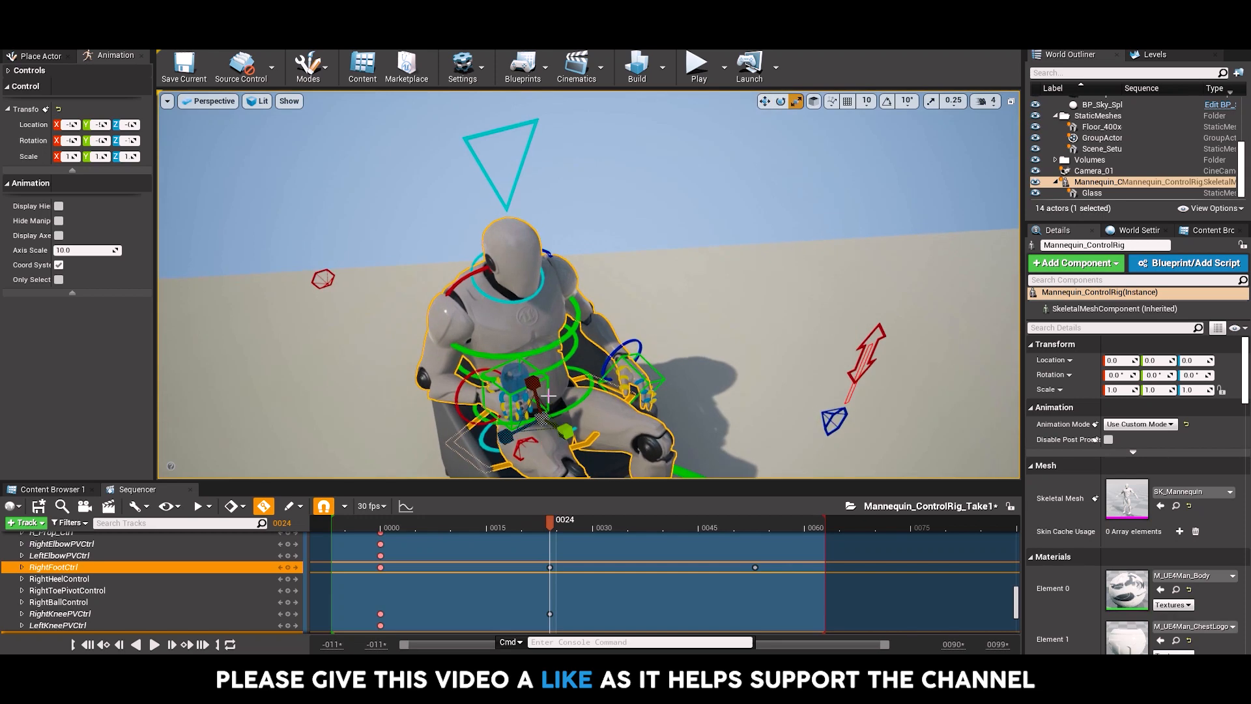
# Rotate the hip control at frame 24 so the mannequin reclines against the chair's backrest
pyautogui.press('e')
pyautogui.moveTo(559, 407); pyautogui.dragTo(677, 352)
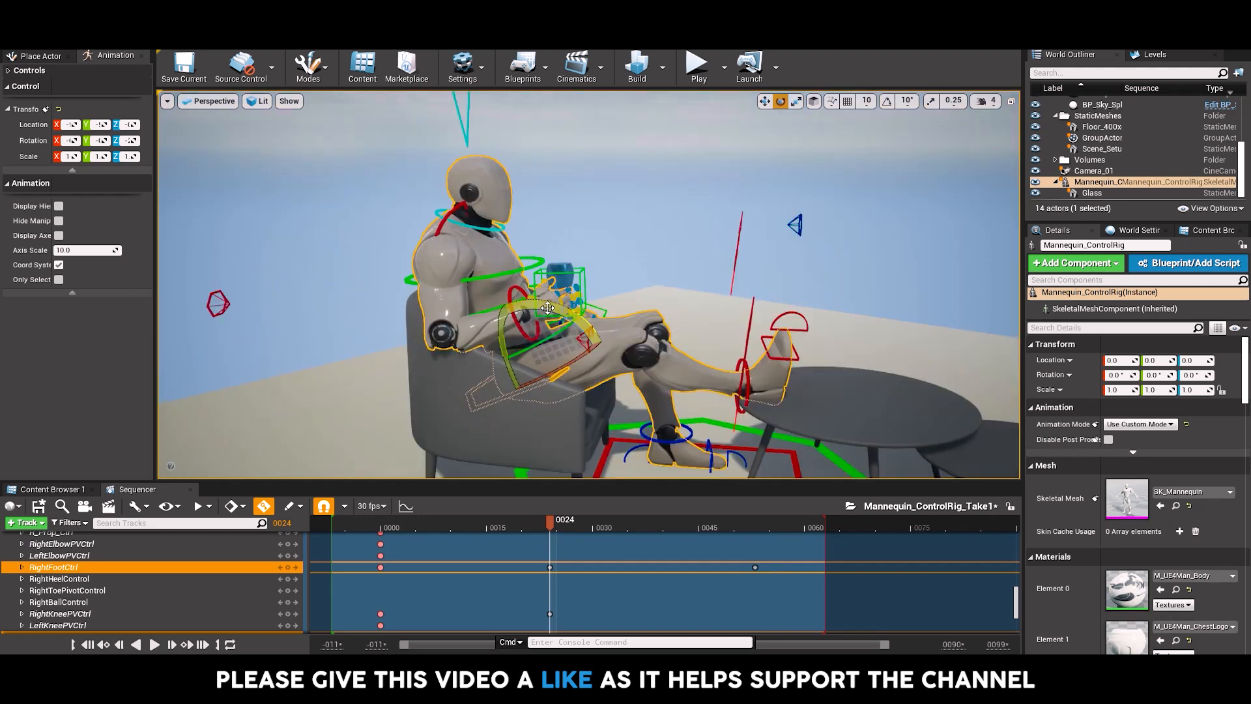
pyautogui.moveTo(476, 352); pyautogui.dragTo(470, 375)
pyautogui.keyDown('alt'); pyautogui.moveTo(470, 374); pyautogui.dragTo(521, 365); pyautogui.keyUp('alt')
pyautogui.moveTo(603, 331); pyautogui.dragTo(619, 340)
pyautogui.moveTo(587, 365); pyautogui.dragTo(717, 365, button='middle')
pyautogui.scroll(-1, 584, 589)
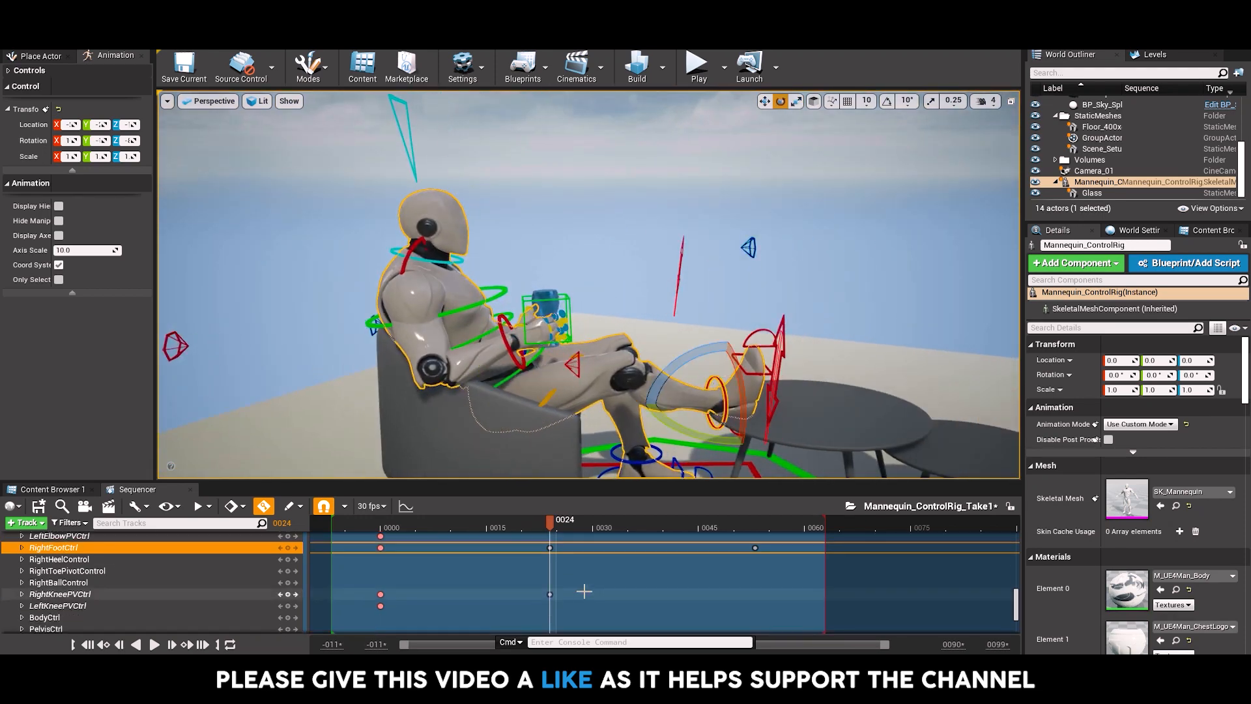
# Move the right foot control farther onto the table at frame 24 and select the left foot control
pyautogui.scroll(2, 583, 590)
pyautogui.click(719, 385)
pyautogui.click(764, 100)
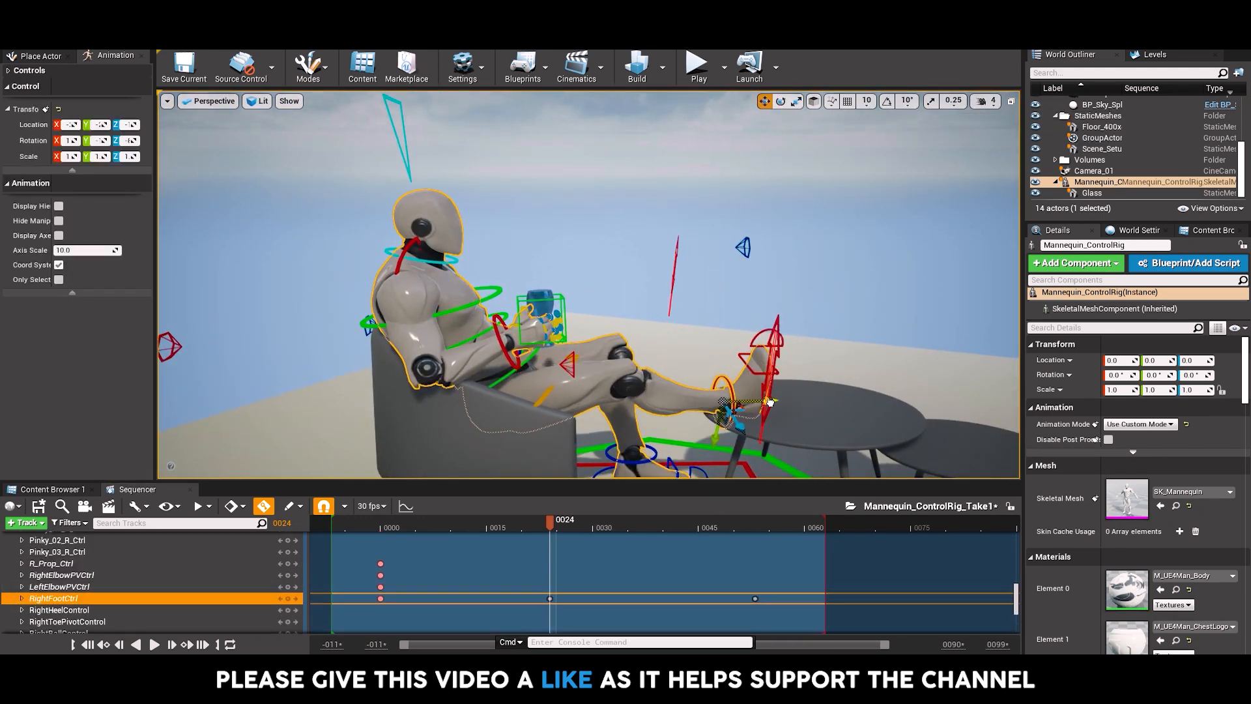
pyautogui.click(658, 455)
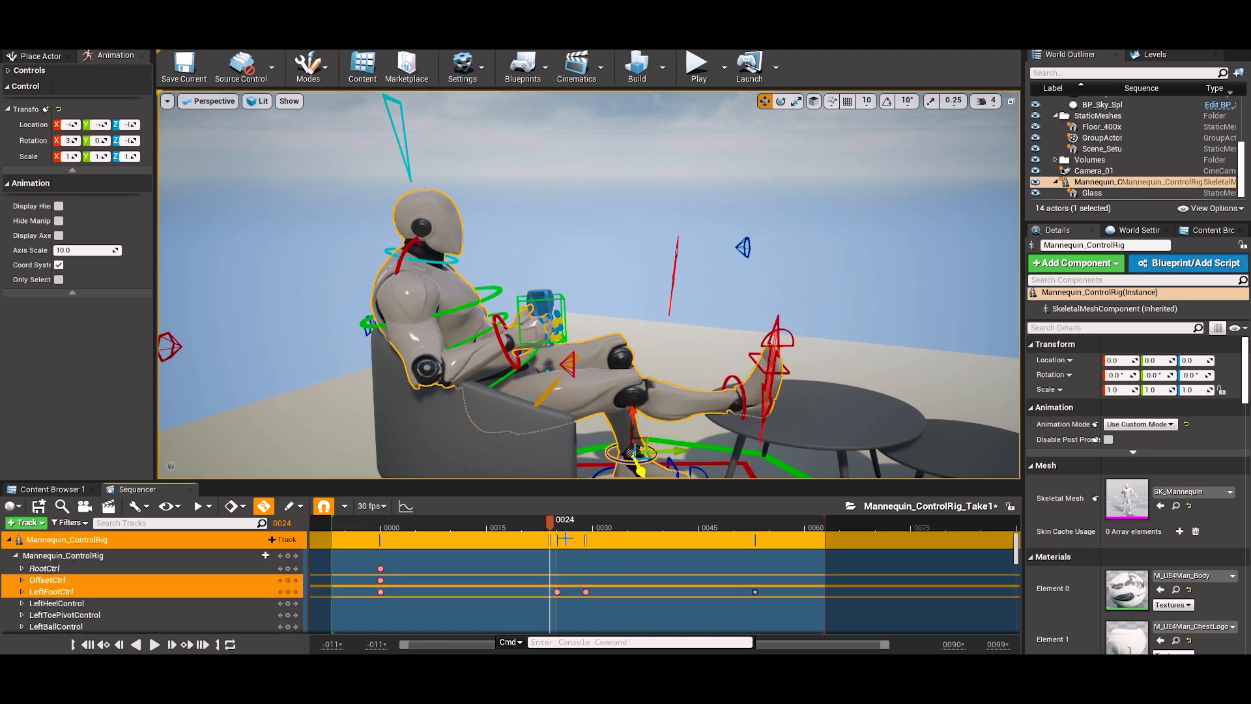
# Undo the latest changes to the mannequin's left foot control and check the pose at frame 53
pyautogui.click(706, 528)
pyautogui.hotkey('ctrl', 'z')
pyautogui.hotkey('ctrl', 'z')
pyautogui.hotkey('ctrl', 'z')
pyautogui.hotkey('ctrl', 'z')
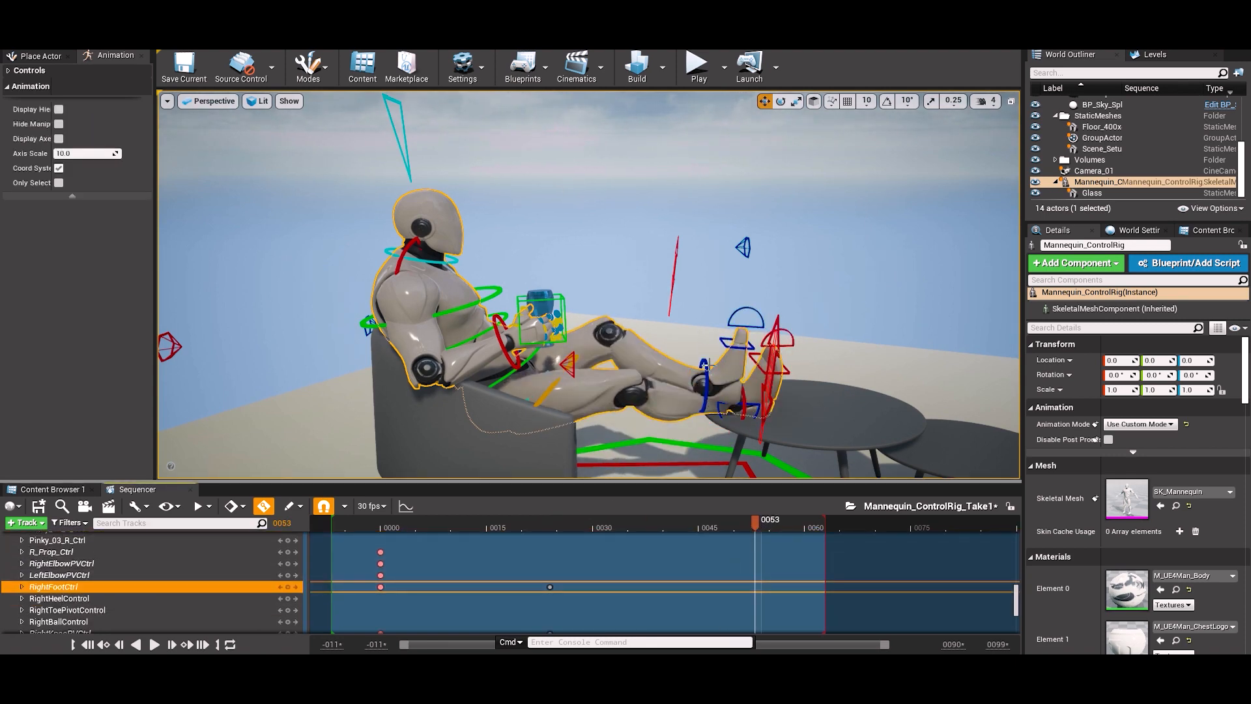
# Reposition the left foot control on the coffee table at frame 53 and scrub back through the leg motion
pyautogui.moveTo(664, 382); pyautogui.dragTo(495, 384)
pyautogui.moveTo(489, 381); pyautogui.dragTo(456, 411)
pyautogui.hotkey('ctrl', 'z')
pyautogui.moveTo(407, 375); pyautogui.dragTo(425, 362)
pyautogui.keyDown('alt'); pyautogui.moveTo(425, 362); pyautogui.dragTo(704, 358); pyautogui.keyUp('alt')
pyautogui.moveTo(753, 522); pyautogui.dragTo(735, 523)
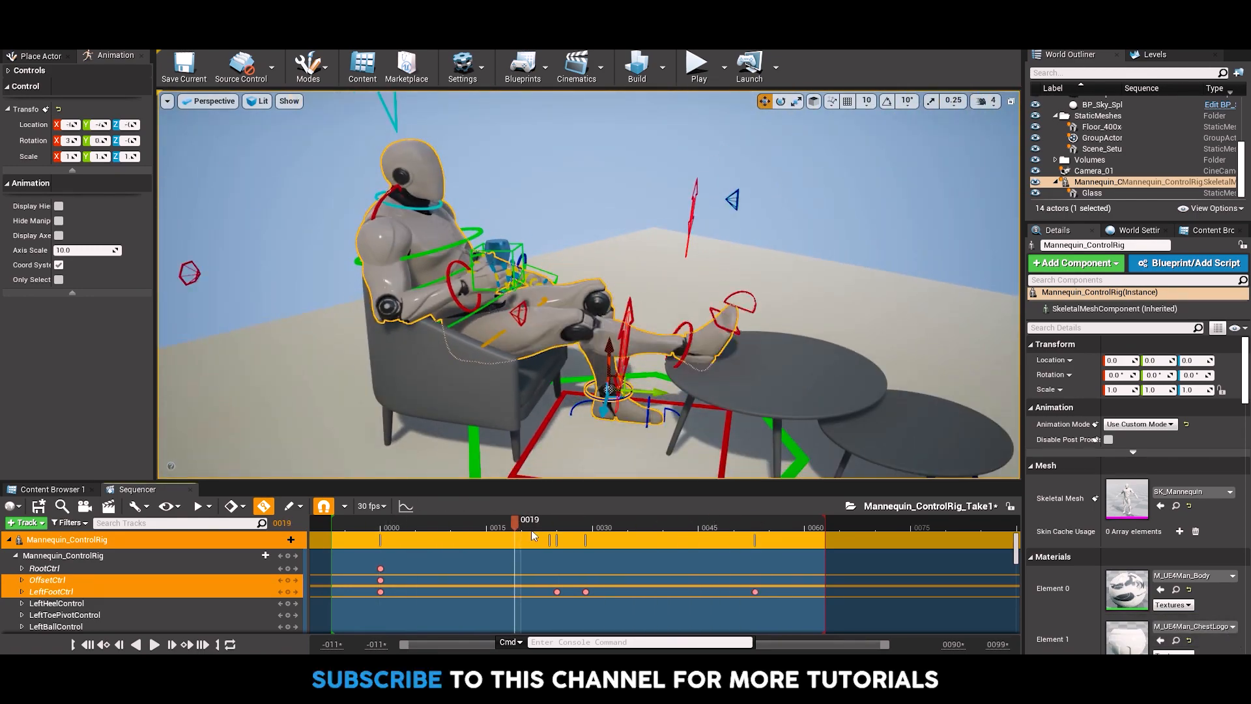
# Adjust the body control's position within the armchair at frame 0 using the gizmo's other coordinate space
pyautogui.scroll(-1, 503, 582)
pyautogui.click(482, 558)
pyautogui.moveTo(384, 525)
pyautogui.mouseDown()
pyautogui.moveTo(557, 525)
pyautogui.moveTo(382, 525)
pyautogui.mouseUp()
pyautogui.scroll(-15, 569, 566)
pyautogui.click(567, 567)
pyautogui.scroll(-3, 551, 567)
pyautogui.click(551, 558)
pyautogui.moveTo(498, 326); pyautogui.dragTo(486, 318)
pyautogui.moveTo(384, 524)
pyautogui.mouseDown()
pyautogui.moveTo(549, 525)
pyautogui.moveTo(464, 539)
pyautogui.moveTo(380, 527)
pyautogui.mouseUp()
pyautogui.hotkey('ctrl', 'z')
pyautogui.click(813, 101)
pyautogui.moveTo(483, 329); pyautogui.dragTo(477, 333)
pyautogui.keyDown('alt'); pyautogui.moveTo(586, 294); pyautogui.dragTo(456, 339); pyautogui.keyUp('alt')
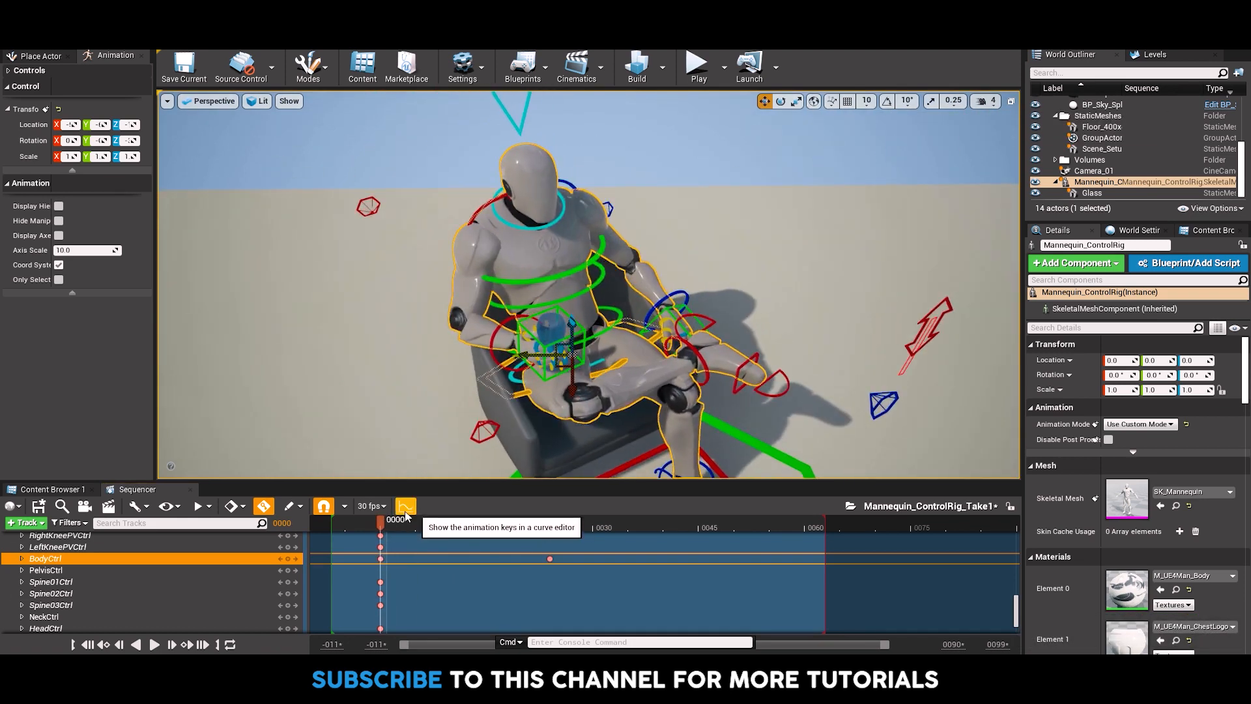
# Scrub the timeline and play back the animation to review the reclining and leg motion
pyautogui.moveTo(384, 524)
pyautogui.mouseDown()
pyautogui.moveTo(529, 546)
pyautogui.moveTo(380, 544)
pyautogui.mouseUp()
pyautogui.keyDown('alt'); pyautogui.moveTo(586, 326); pyautogui.dragTo(775, 366); pyautogui.keyUp('alt')
pyautogui.press('e')
pyautogui.moveTo(383, 524); pyautogui.dragTo(818, 547)
pyautogui.scroll(-5, 556, 456)
pyautogui.click(154, 644)
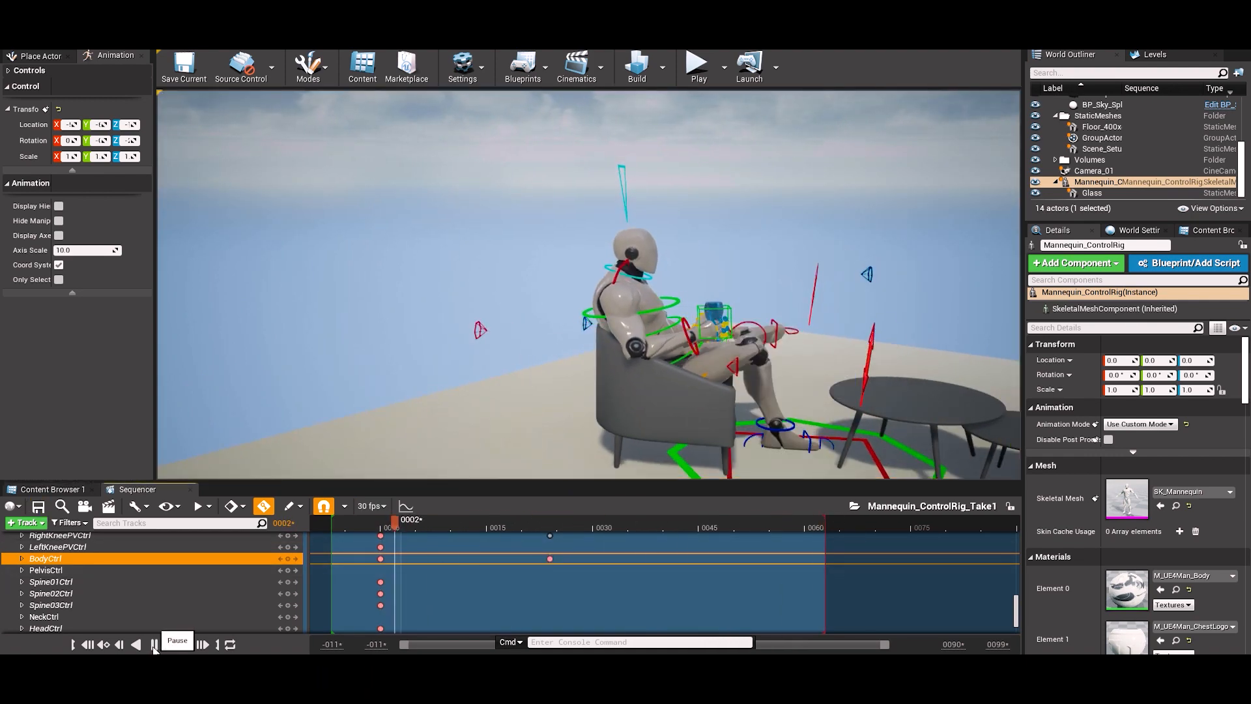
pyautogui.click(154, 644)
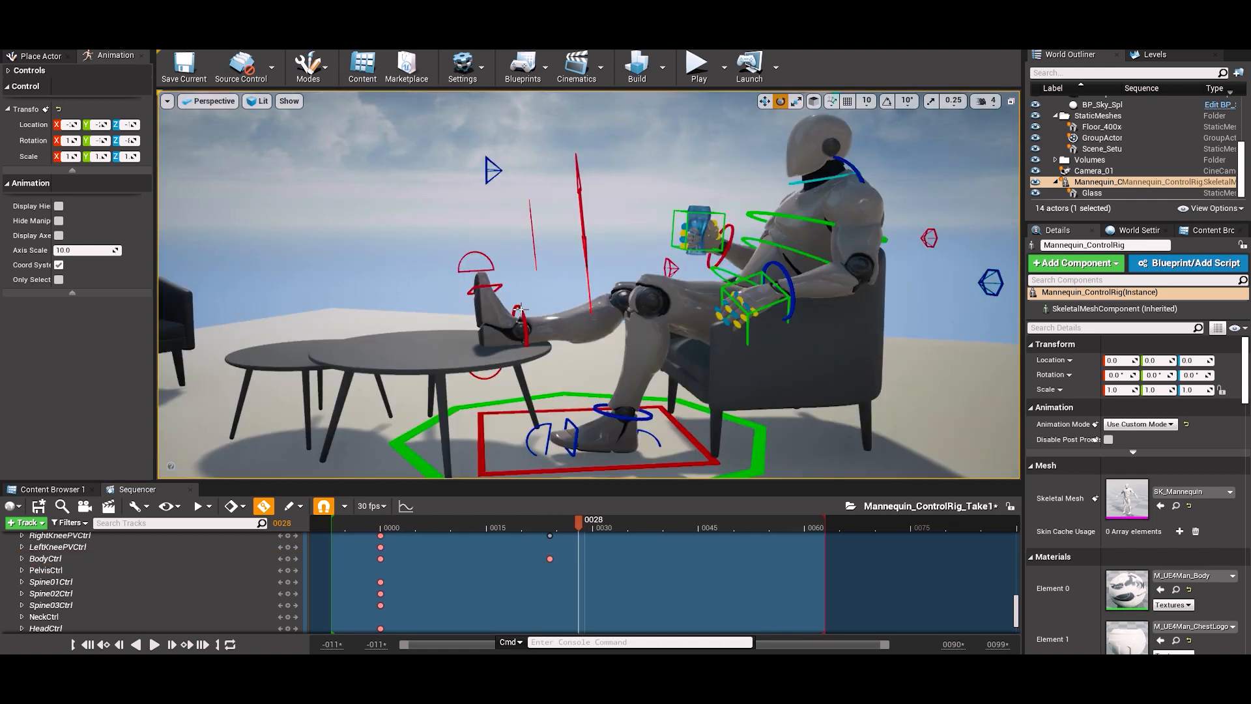
# Lift the right foot control slightly above the coffee table and key it at frame 21
pyautogui.click(59, 280)
pyautogui.click(352, 324)
pyautogui.click(521, 325)
pyautogui.press('w')
pyautogui.moveTo(579, 525)
pyautogui.mouseDown()
pyautogui.moveTo(594, 573)
pyautogui.moveTo(584, 521)
pyautogui.mouseUp()
pyautogui.click(550, 567)
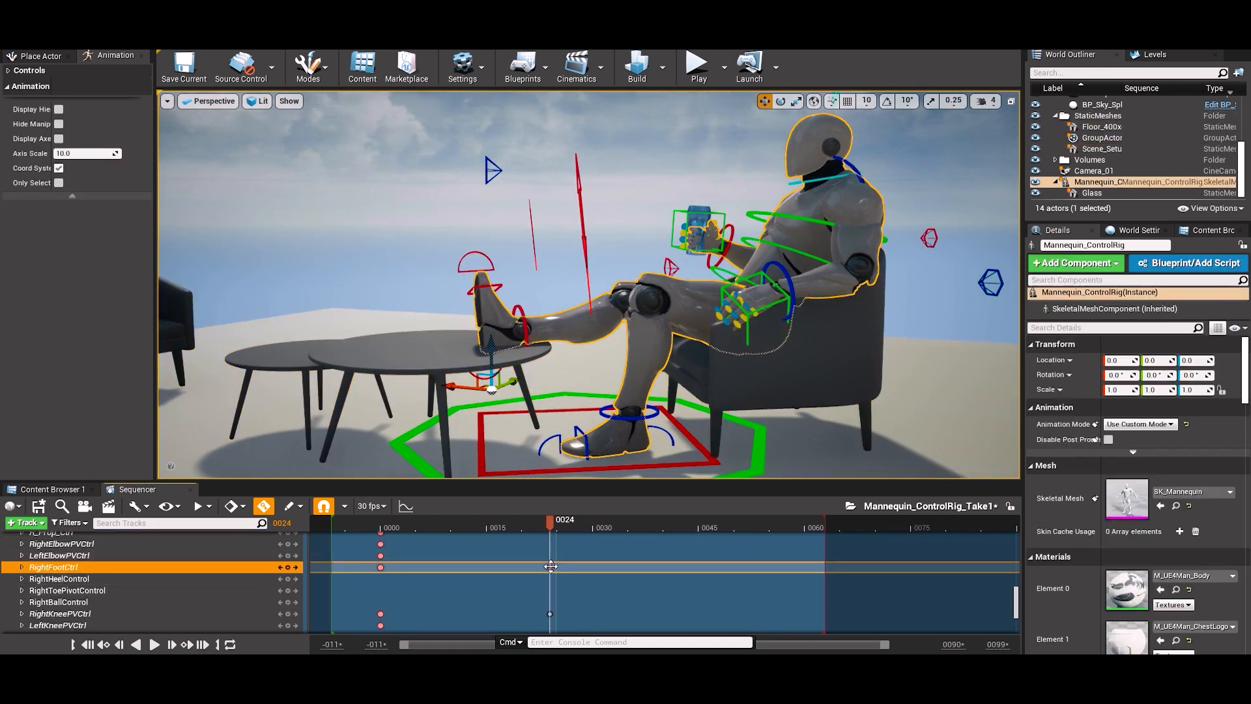
pyautogui.click(520, 319)
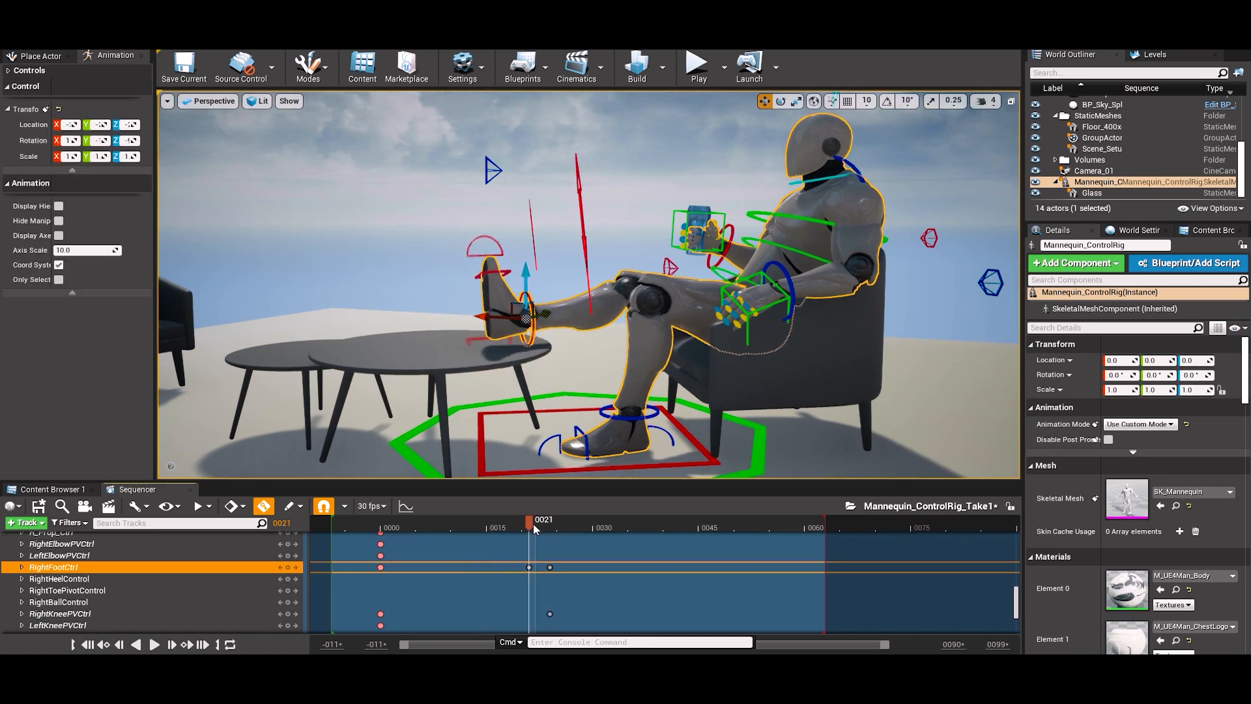
# Move the right foot's landing key to frame 26 and review its timing
pyautogui.moveTo(533, 523); pyautogui.dragTo(564, 522)
pyautogui.moveTo(549, 567); pyautogui.dragTo(564, 567)
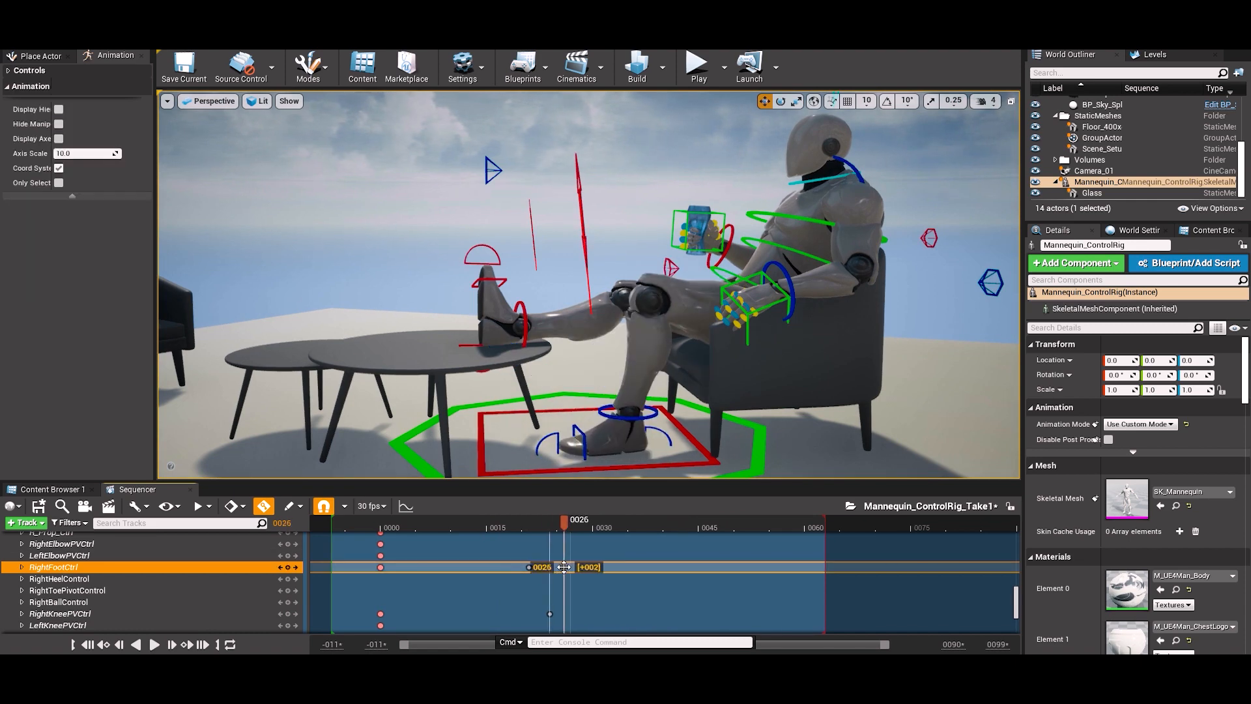
pyautogui.click(134, 645)
pyautogui.click(136, 644)
pyautogui.click(521, 306)
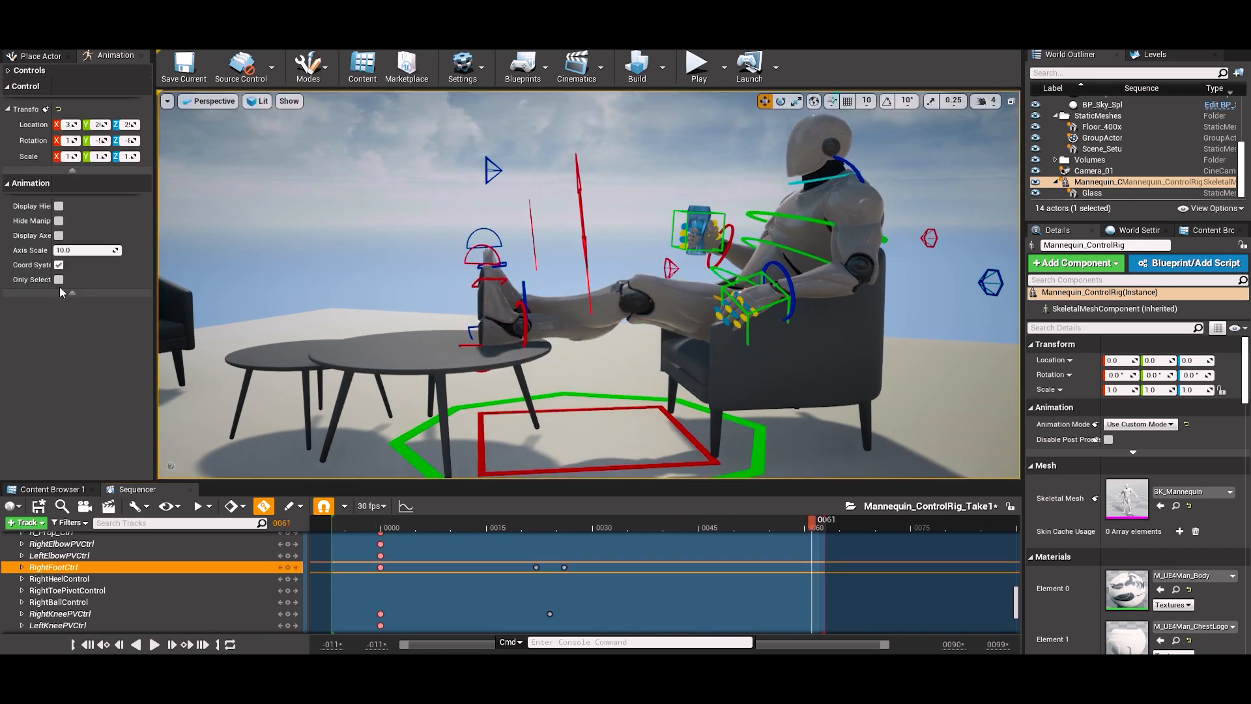
# Move the left foot control sideways at frame 39 so the leg swings outward before reaching the table
pyautogui.click(394, 336)
pyautogui.click(523, 290)
pyautogui.click(574, 525)
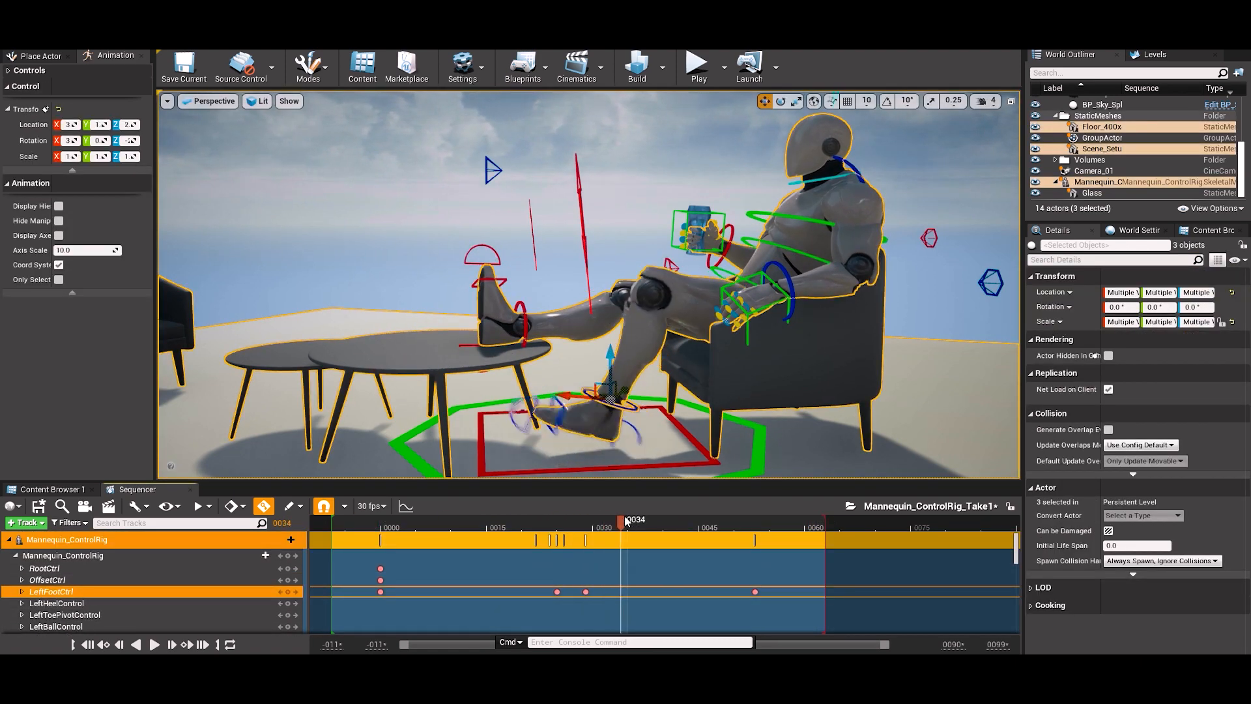
pyautogui.keyDown('alt'); pyautogui.moveTo(624, 325); pyautogui.dragTo(660, 349); pyautogui.keyUp('alt')
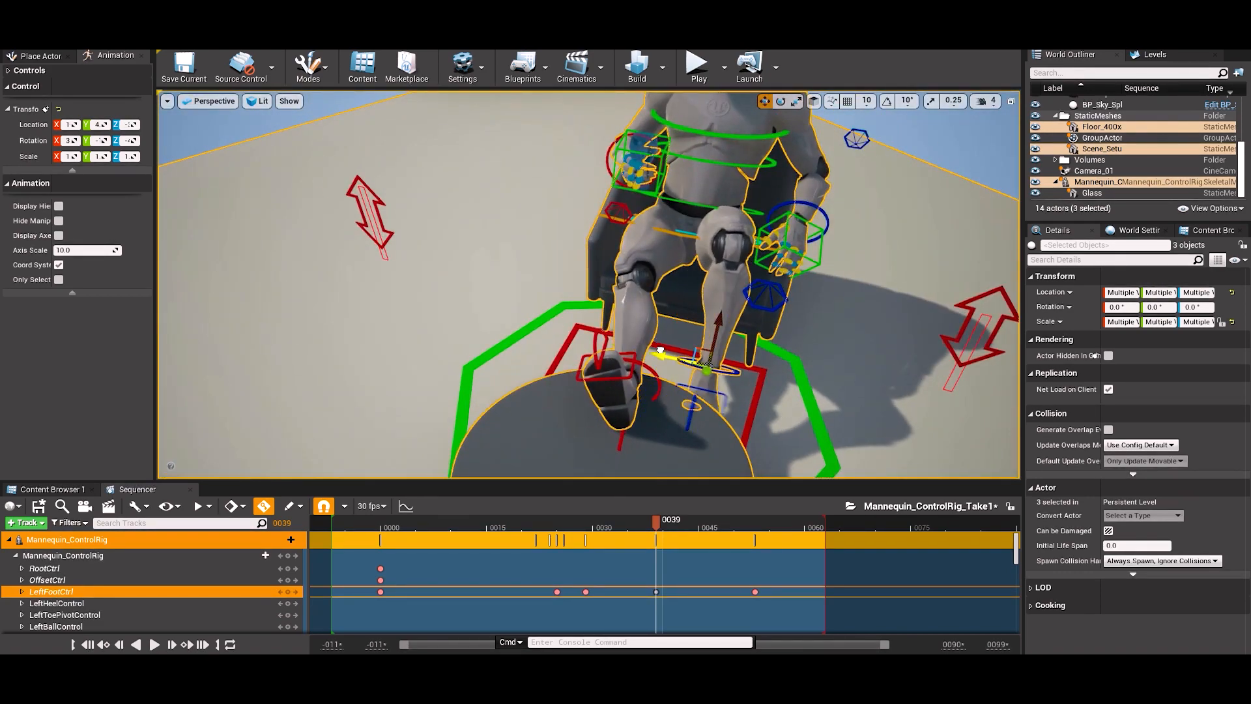
pyautogui.keyDown('alt'); pyautogui.moveTo(743, 297); pyautogui.dragTo(653, 336); pyautogui.keyUp('alt')
pyautogui.press('w')
# Delay the left foot's landing key slightly and raise the foot control above the right foot at frame 52
pyautogui.moveTo(663, 520); pyautogui.dragTo(756, 519)
pyautogui.click(755, 592)
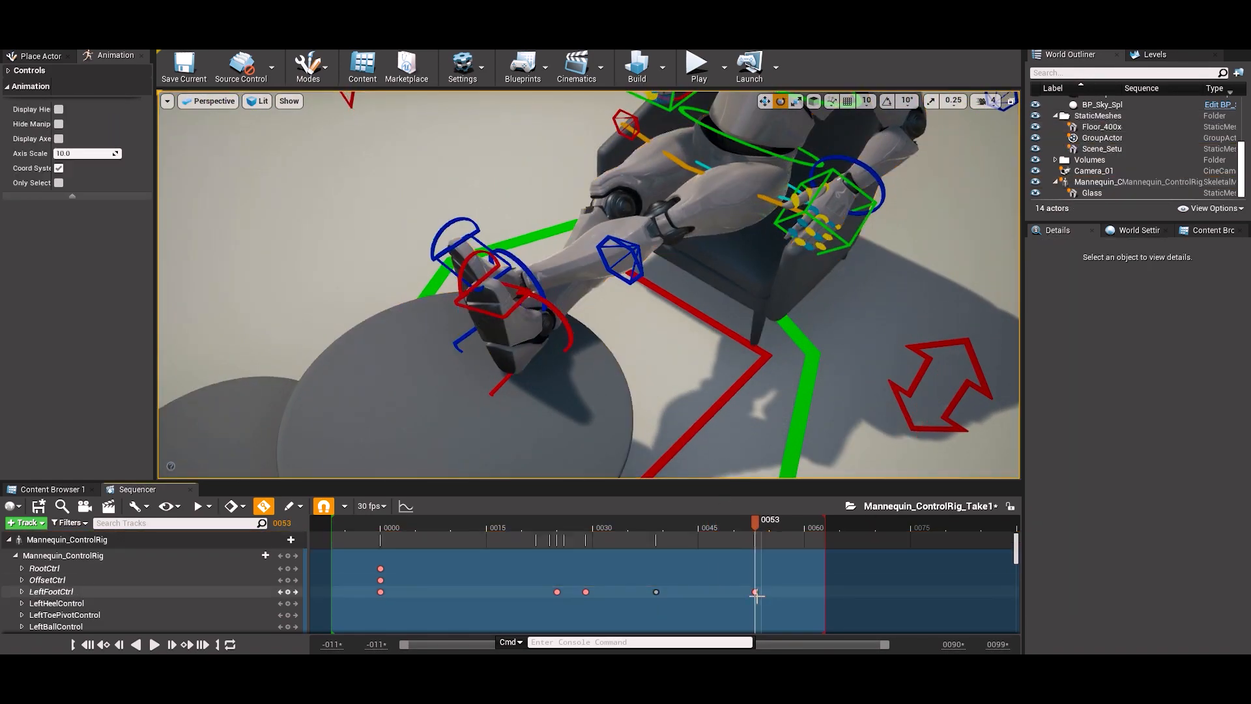
pyautogui.moveTo(755, 591); pyautogui.dragTo(770, 592)
pyautogui.click(748, 523)
pyautogui.click(555, 277)
pyautogui.moveTo(518, 240); pyautogui.dragTo(516, 233)
pyautogui.keyDown('alt'); pyautogui.moveTo(516, 233); pyautogui.dragTo(704, 163); pyautogui.keyUp('alt')
pyautogui.moveTo(589, 253); pyautogui.dragTo(551, 252)
# Move the left foot's landing key to frame 56 and play back the animation
pyautogui.moveTo(747, 525); pyautogui.dragTo(774, 526)
pyautogui.moveTo(769, 591); pyautogui.dragTo(777, 592)
pyautogui.click(778, 530)
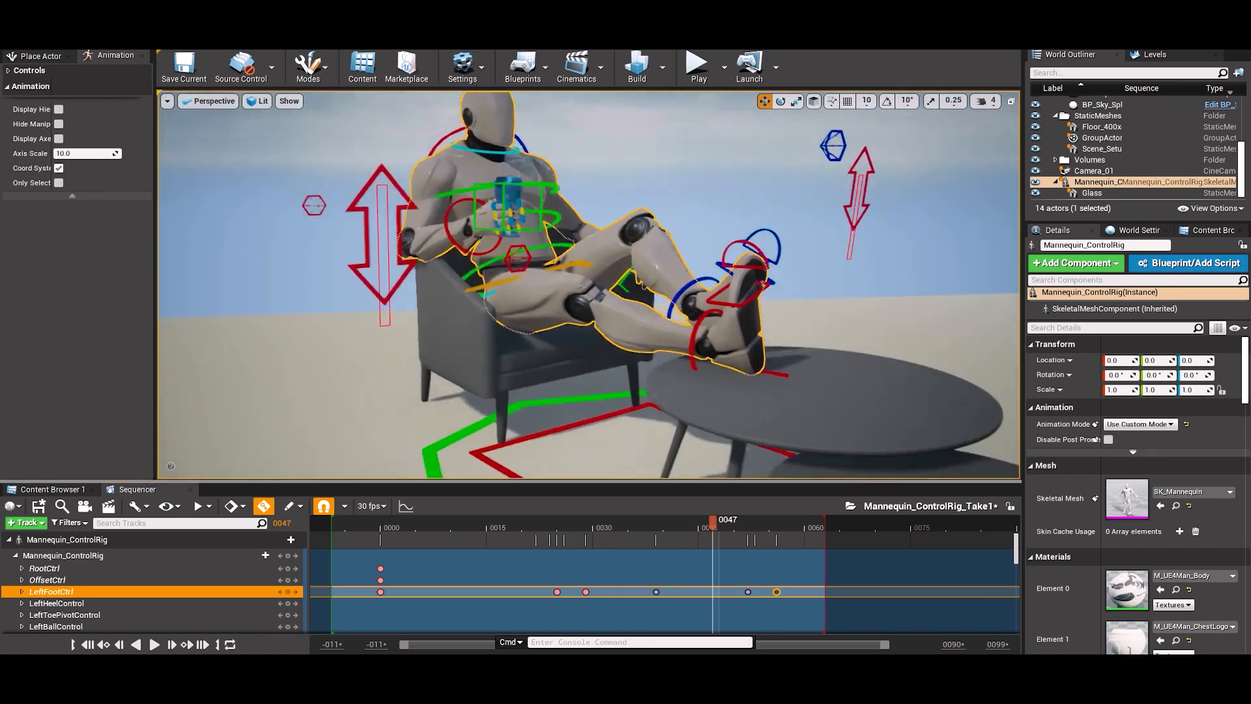
pyautogui.click(155, 643)
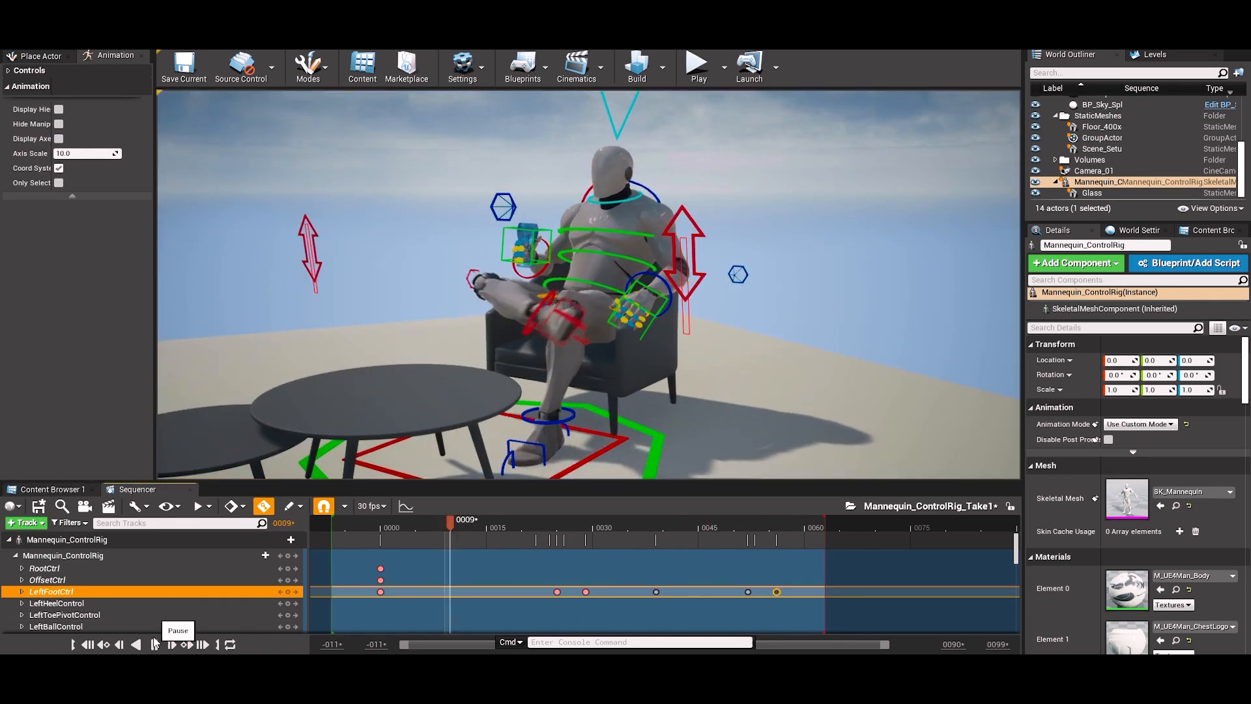
pyautogui.click(154, 644)
# Move the left knee's pole vector control at frames 39 and 49 to guide the knee during the leg swing
pyautogui.keyDown('alt'); pyautogui.moveTo(508, 260); pyautogui.dragTo(630, 299); pyautogui.keyUp('alt')
pyautogui.click(629, 297)
pyautogui.click(758, 306)
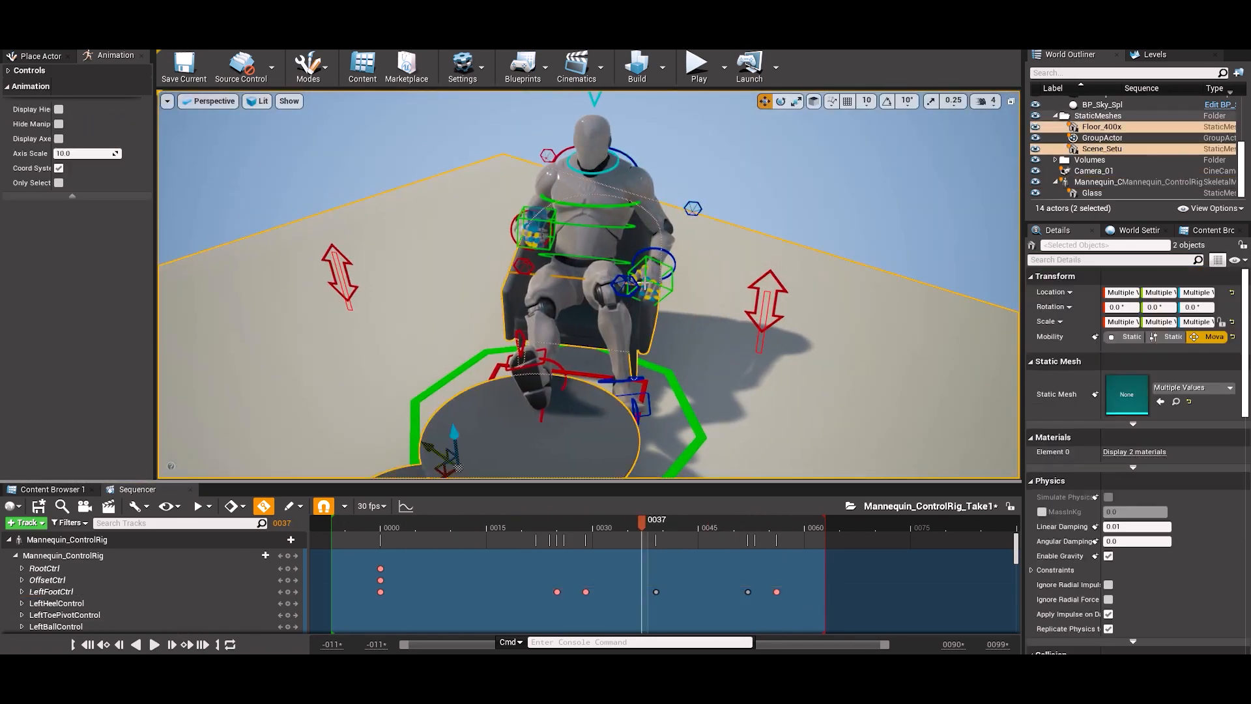
pyautogui.click(767, 302)
pyautogui.click(640, 398)
pyautogui.click(657, 525)
pyautogui.click(629, 289)
pyautogui.scroll(-5, 561, 577)
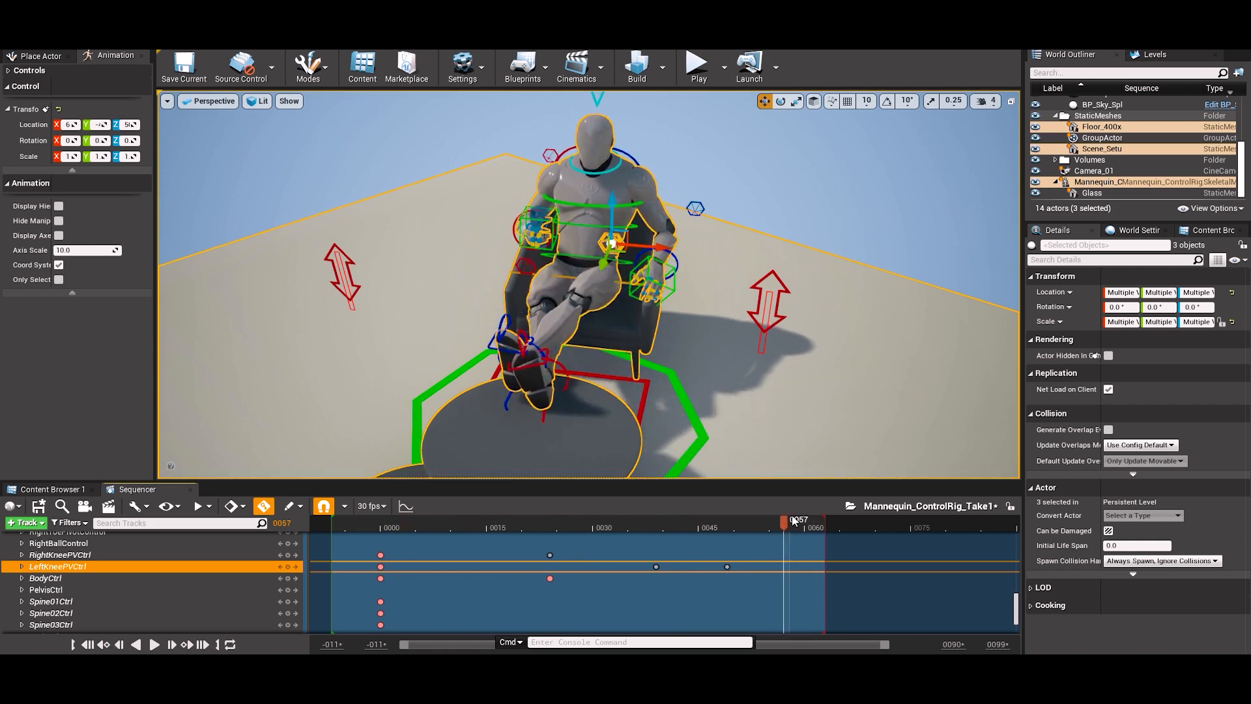
pyautogui.press('space')
pyautogui.press('g')
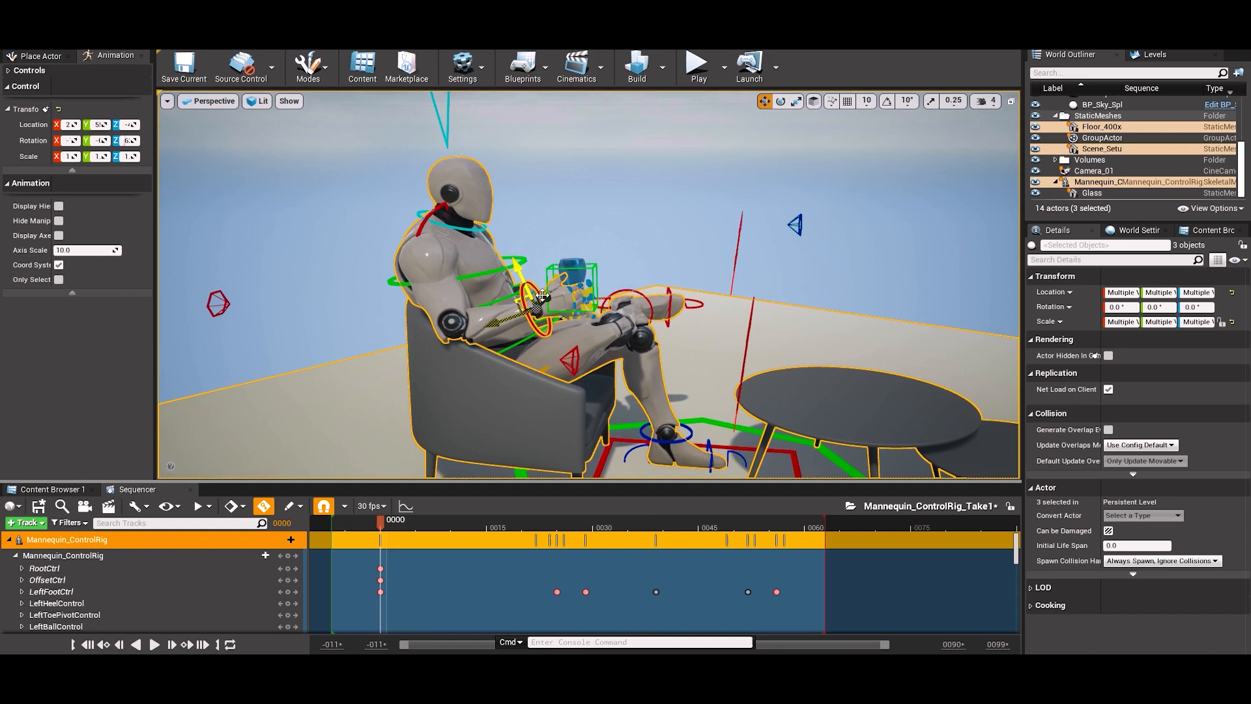
# Move and rotate the right hand control at frame 0 to reposition the glass above the lap
pyautogui.press('f')
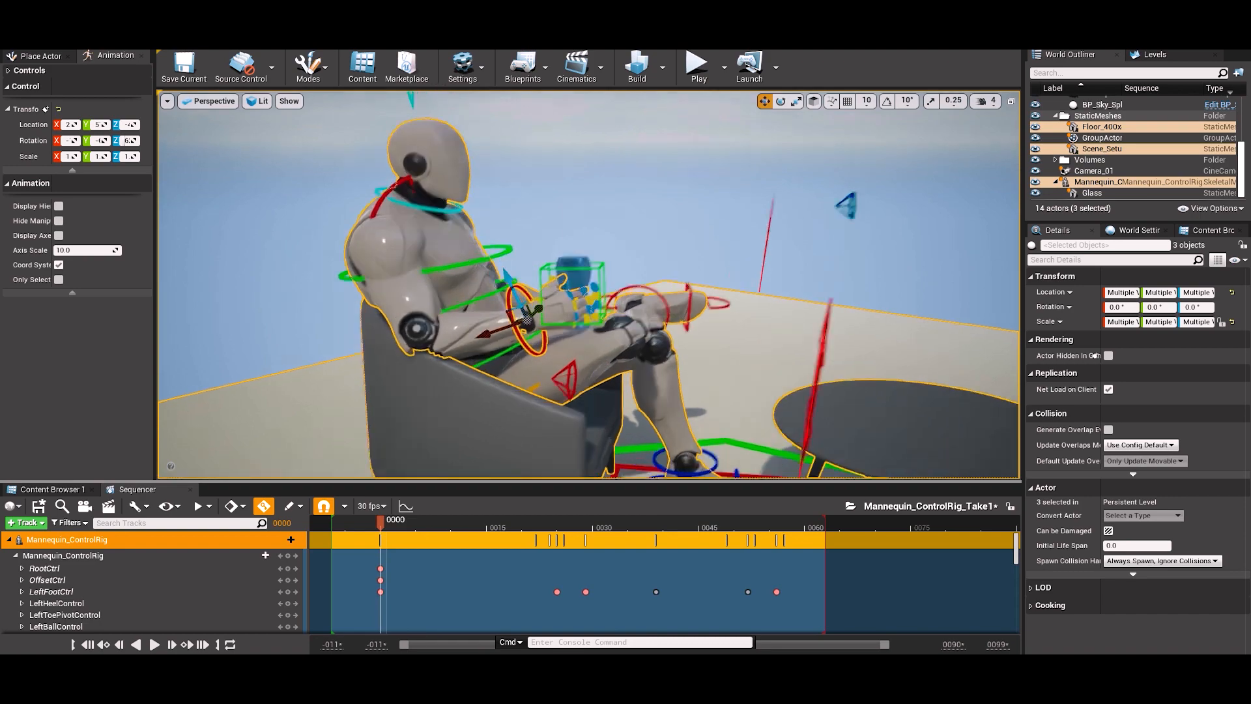
pyautogui.press('e')
pyautogui.keyDown('alt'); pyautogui.moveTo(589, 284); pyautogui.dragTo(495, 326); pyautogui.keyUp('alt')
pyautogui.scroll(-3, 588, 285)
pyautogui.click(612, 128)
pyautogui.keyDown('alt'); pyautogui.moveTo(588, 284); pyautogui.dragTo(723, 238); pyautogui.keyUp('alt')
pyautogui.click(612, 319)
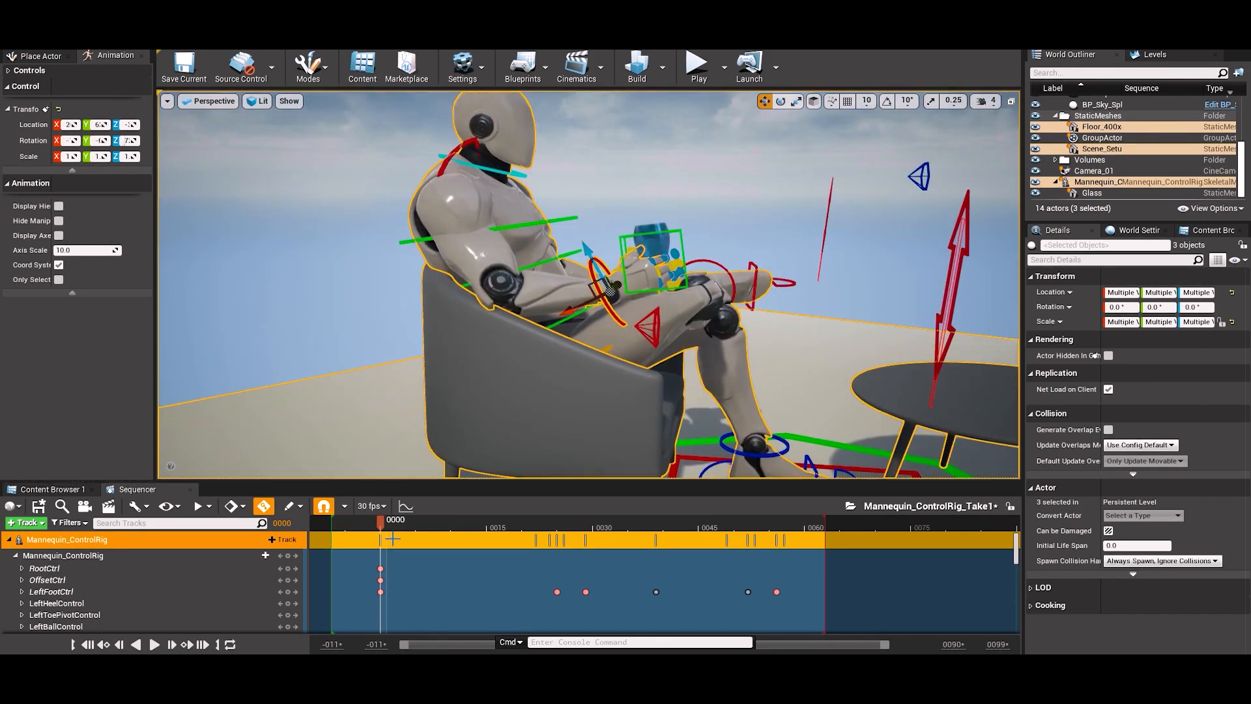
# Rotate the right hand control at frame 33 to adjust the glass in the reclined pose
pyautogui.press('space')
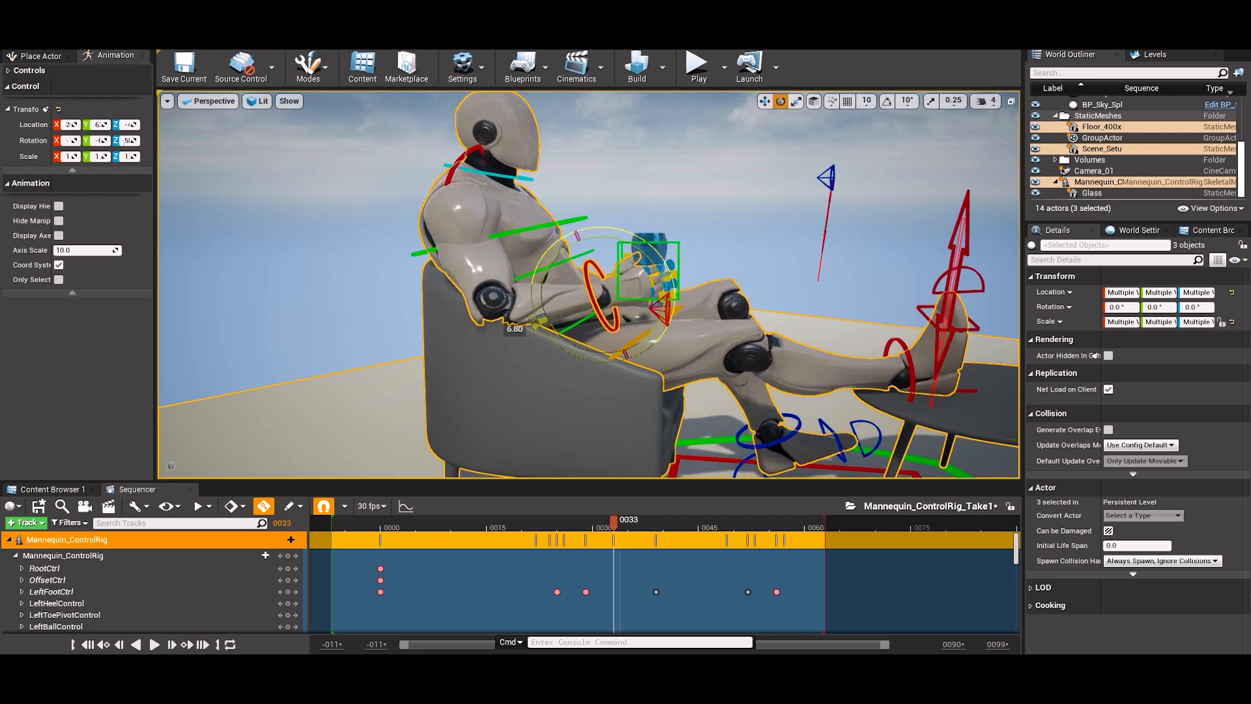
pyautogui.click(617, 300)
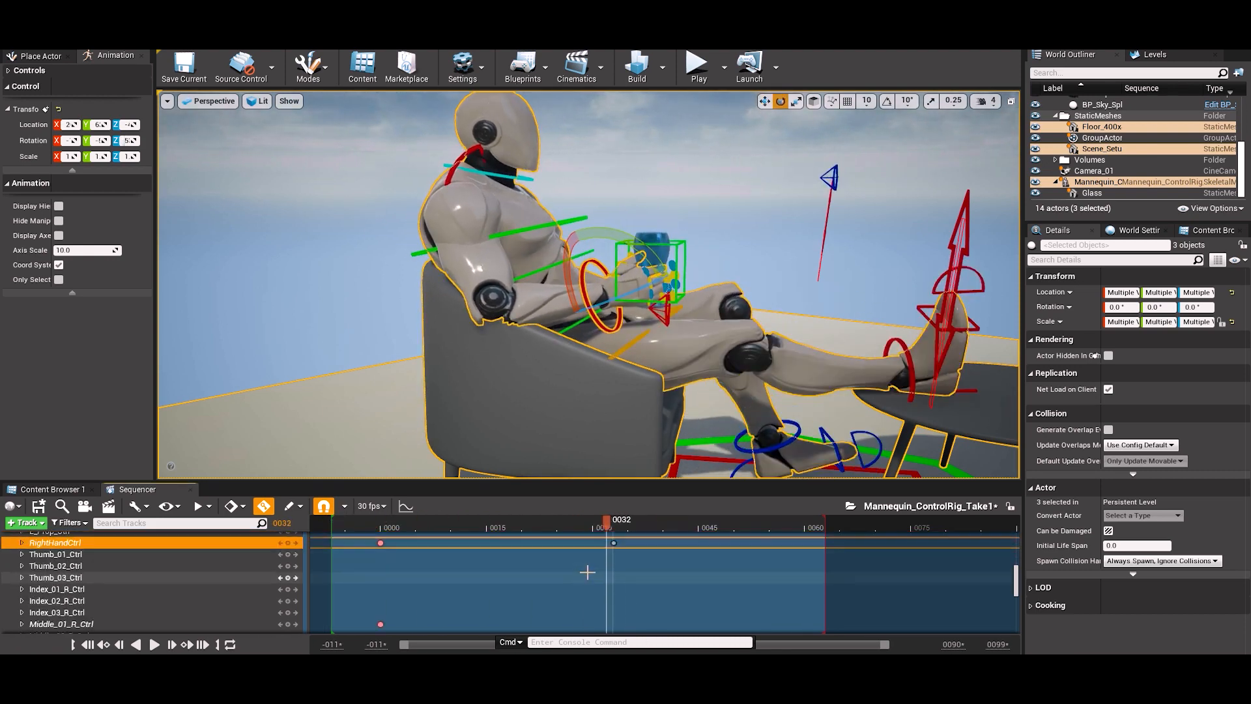
pyautogui.scroll(-3, 585, 301)
# Try moving the right elbow's pole vector control at frame 33
pyautogui.keyDown('alt'); pyautogui.moveTo(584, 301); pyautogui.dragTo(547, 313); pyautogui.keyUp('alt')
pyautogui.click(303, 288)
pyautogui.keyDown('alt'); pyautogui.moveTo(310, 290); pyautogui.dragTo(169, 293); pyautogui.keyUp('alt')
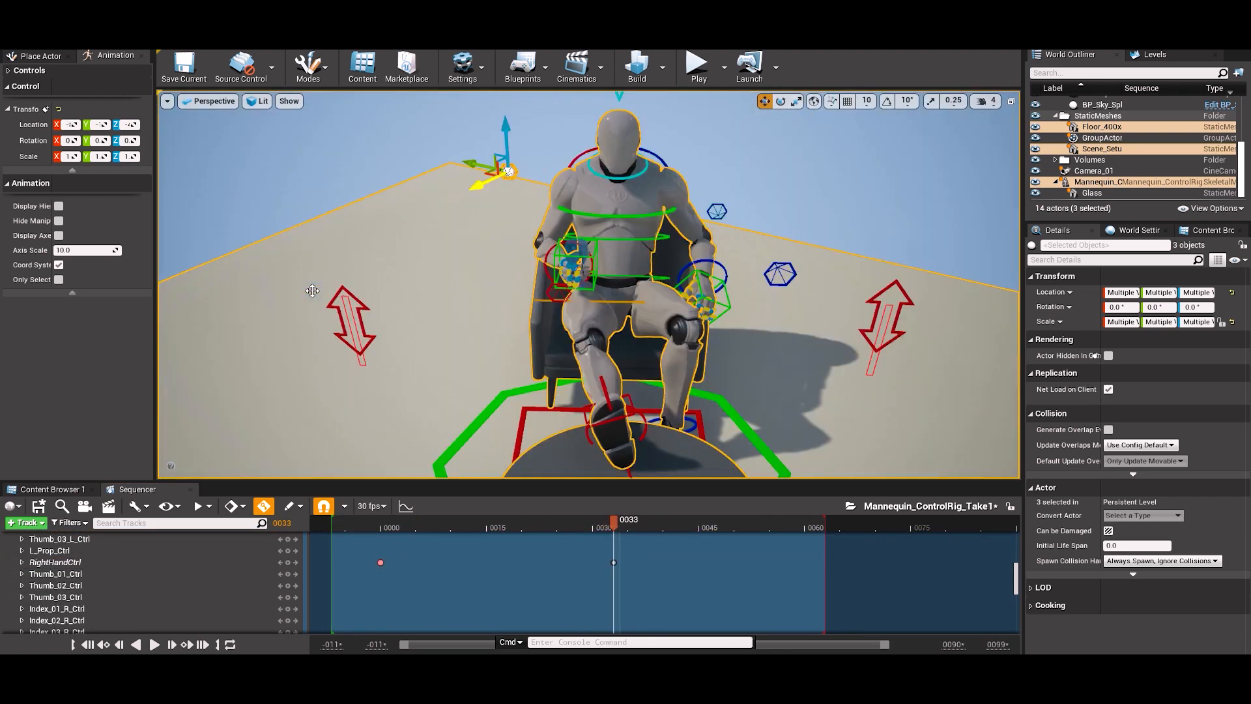
pyautogui.moveTo(613, 522); pyautogui.dragTo(567, 534)
pyautogui.hotkey('ctrl', 'z')
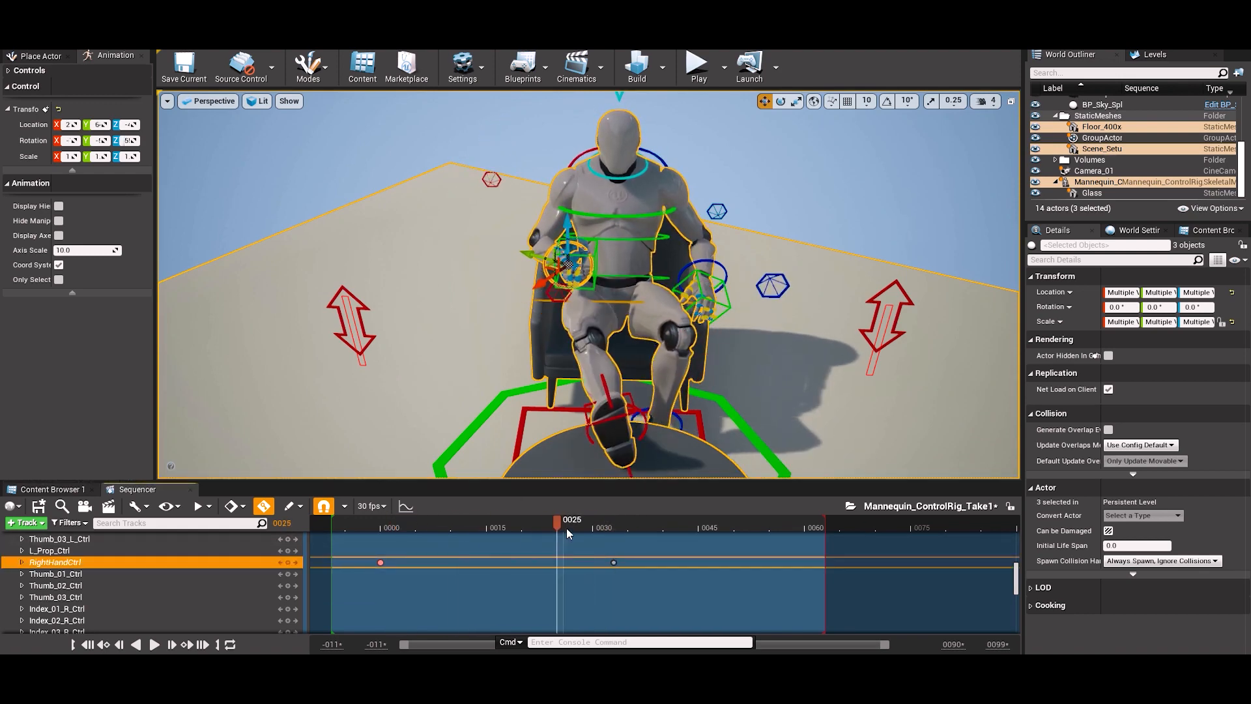
# Rotate the right hand control at frame 0 to tilt the glass and scrub through the result
pyautogui.click(408, 519)
pyautogui.press('e')
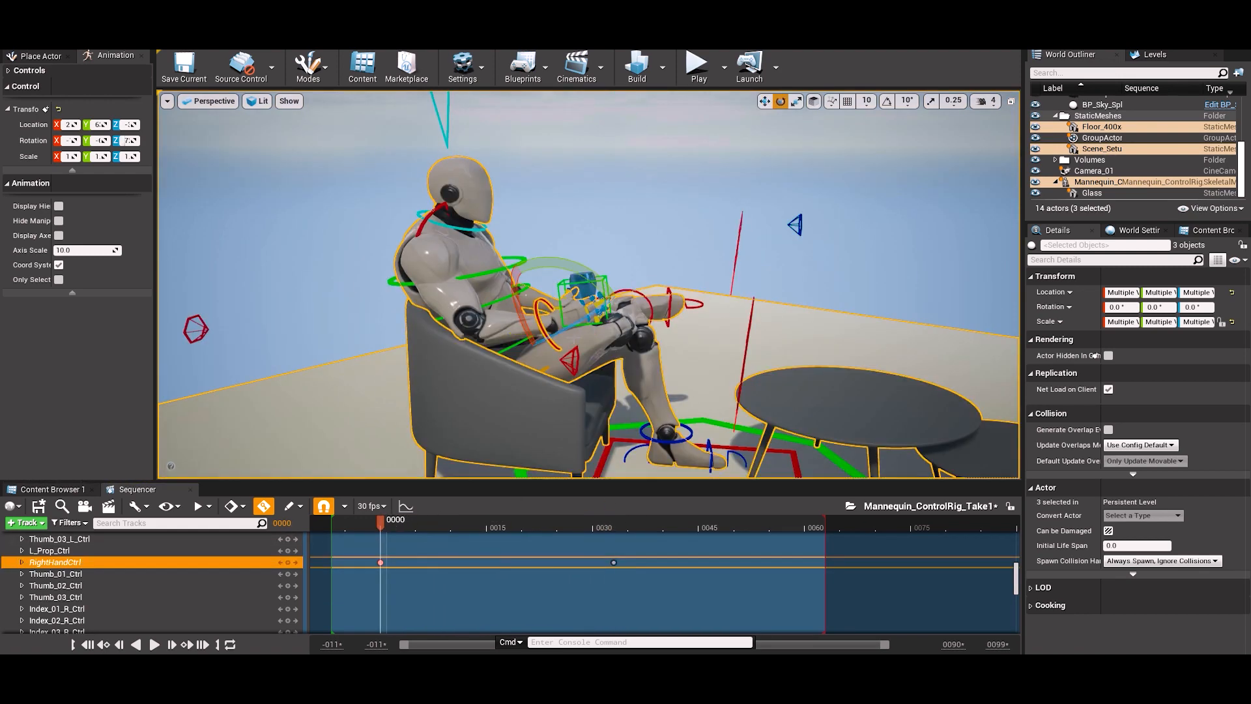
pyautogui.moveTo(379, 531); pyautogui.dragTo(776, 530)
# Key the left foot control at frame 61 and adjust its rotation at frame 56
pyautogui.click(762, 377)
pyautogui.scroll(-10, 741, 595)
pyautogui.scroll(10, 733, 582)
pyautogui.keyDown('alt'); pyautogui.moveTo(826, 429); pyautogui.dragTo(804, 432); pyautogui.keyUp('alt')
pyautogui.click(813, 526)
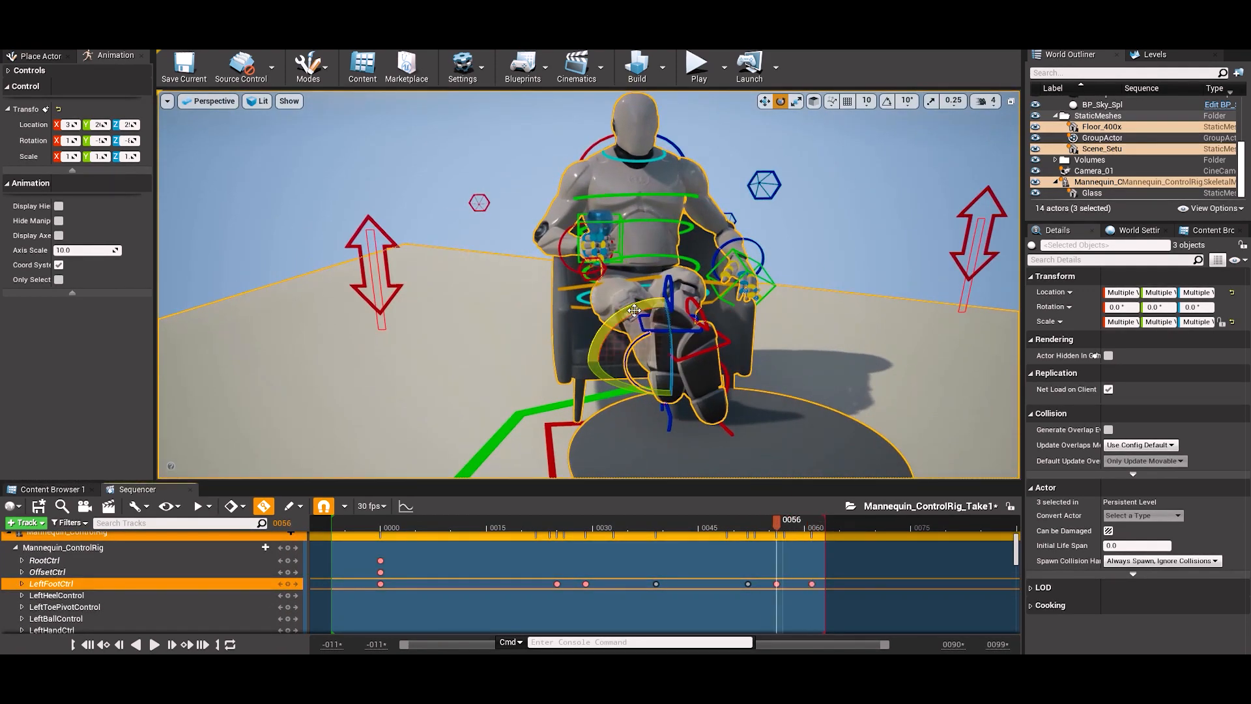
pyautogui.moveTo(793, 524); pyautogui.dragTo(813, 525)
# Key the left hand control at frame 31 and reposition it at frame 50
pyautogui.keyDown('alt'); pyautogui.moveTo(808, 417); pyautogui.dragTo(586, 417); pyautogui.keyUp('alt')
pyautogui.click(603, 358)
pyautogui.moveTo(355, 525); pyautogui.dragTo(600, 522)
pyautogui.press('w')
pyautogui.hotkey('ctrl', 'z')
pyautogui.scroll(-1, 705, 539)
pyautogui.click(736, 523)
pyautogui.click(548, 324)
# Play the animation with the rig manipulators hidden and restore their display
pyautogui.press('space')
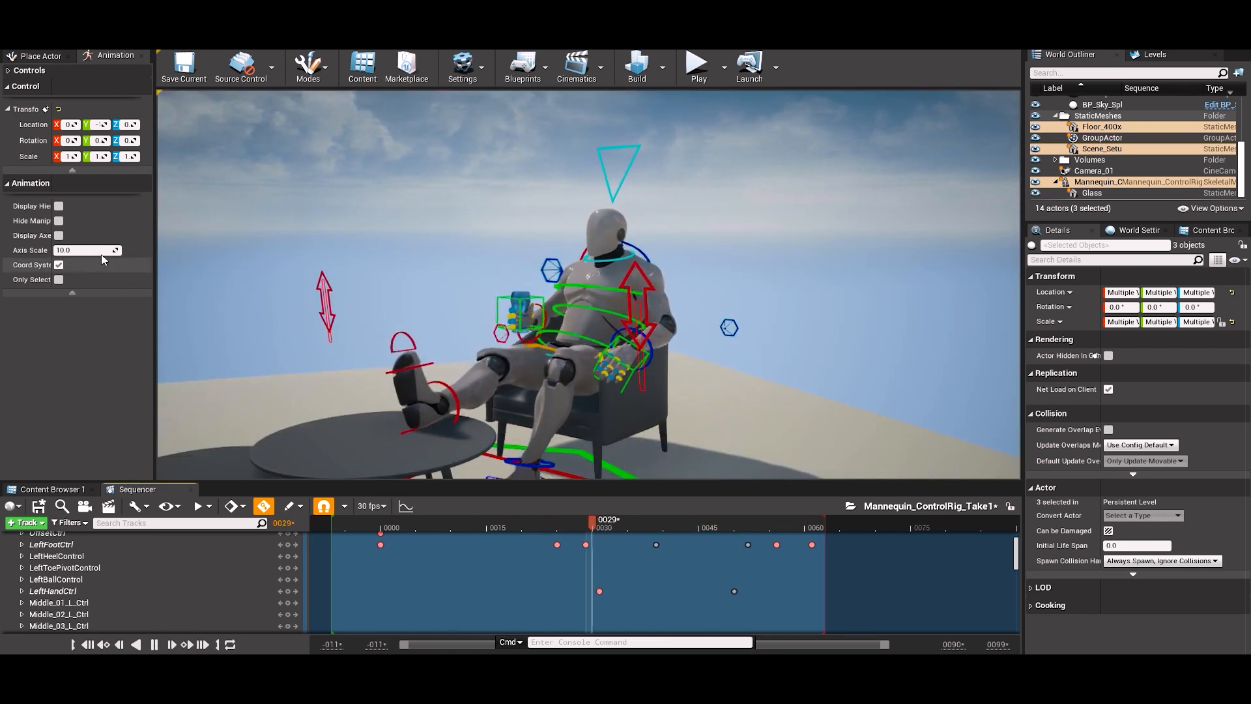
pyautogui.click(58, 221)
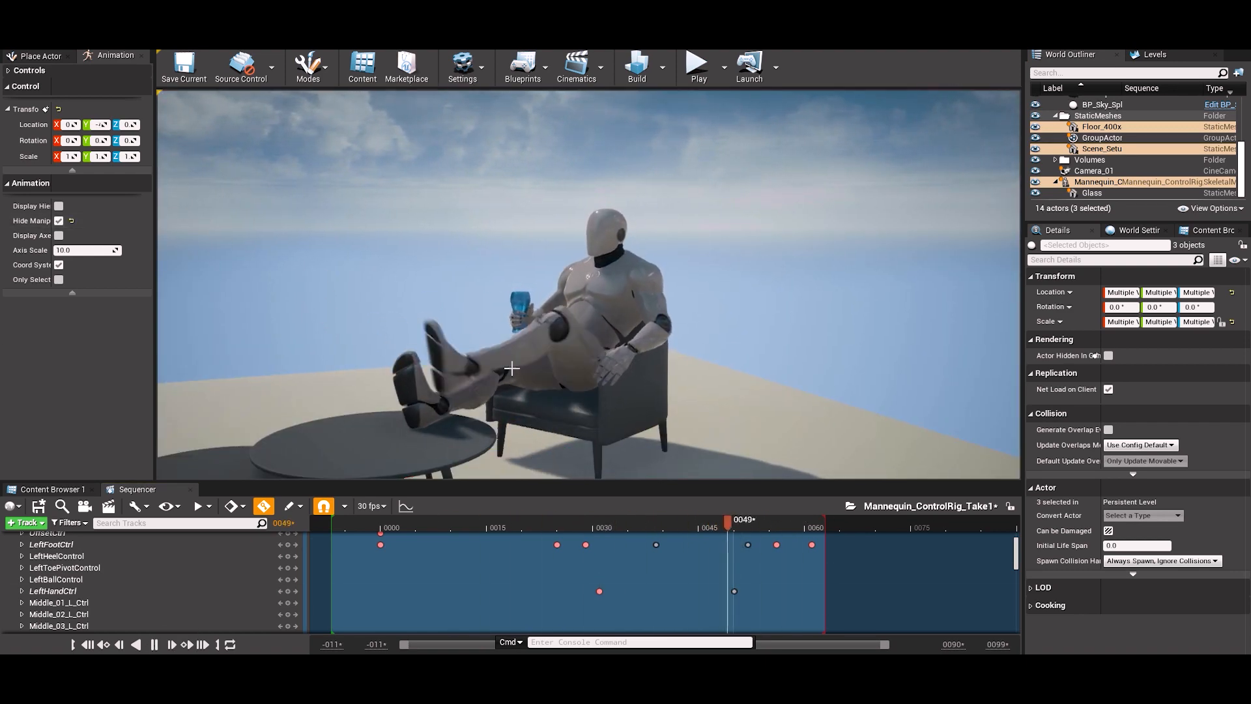
pyautogui.click(58, 221)
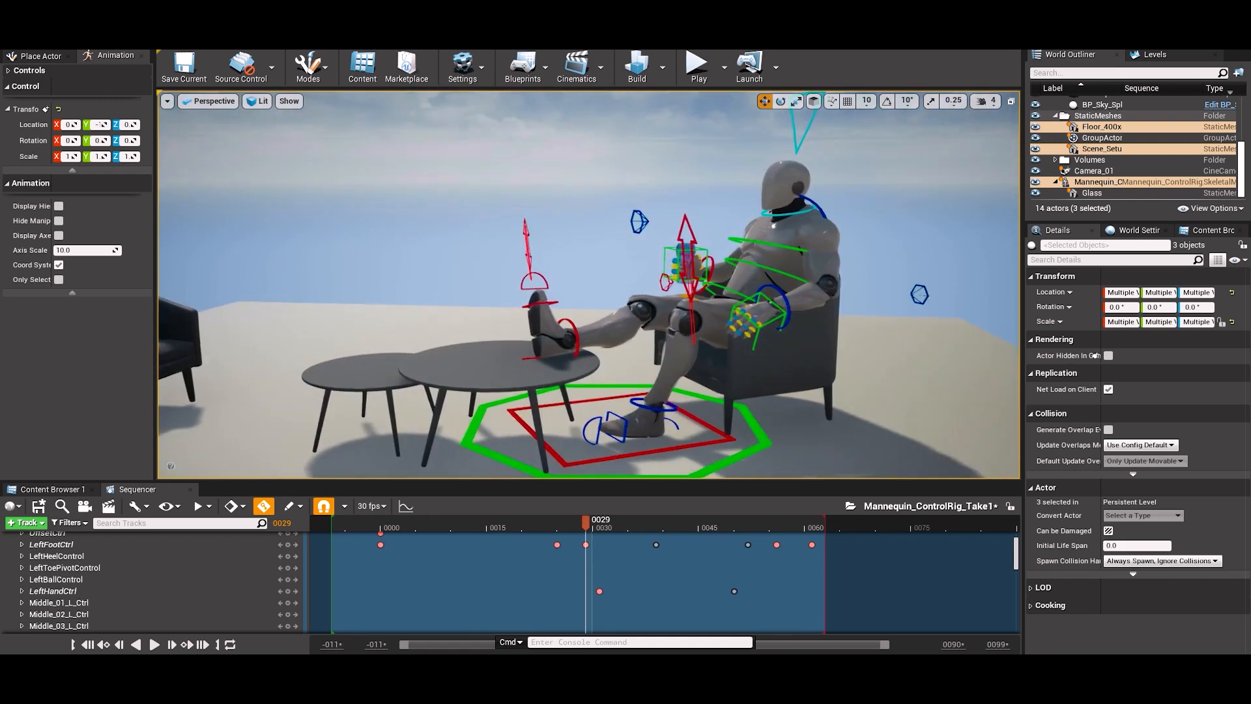
# Correct the left foot control's position on the floor at frame 29 and scrub back to check it
pyautogui.click(678, 411)
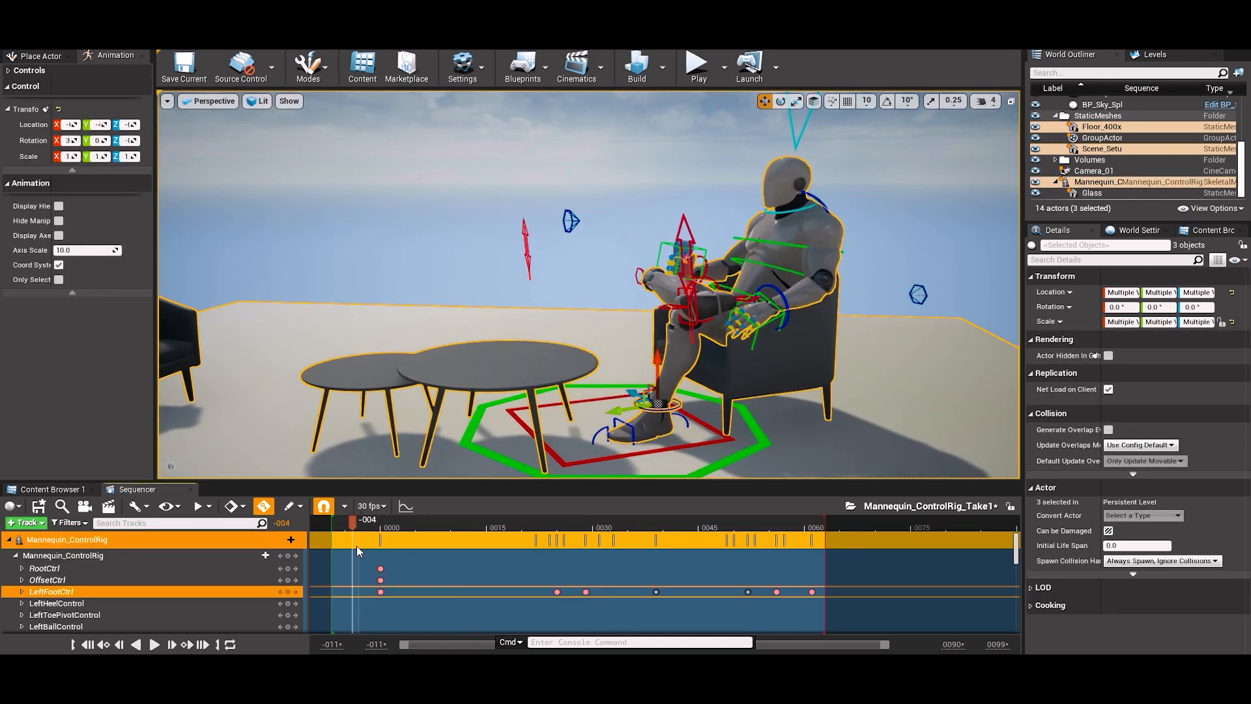
pyautogui.moveTo(357, 547); pyautogui.dragTo(566, 568)
pyautogui.moveTo(564, 525)
pyautogui.mouseDown()
pyautogui.moveTo(551, 524)
pyautogui.moveTo(585, 525)
pyautogui.mouseUp()
pyautogui.click(557, 592)
pyautogui.click(652, 409)
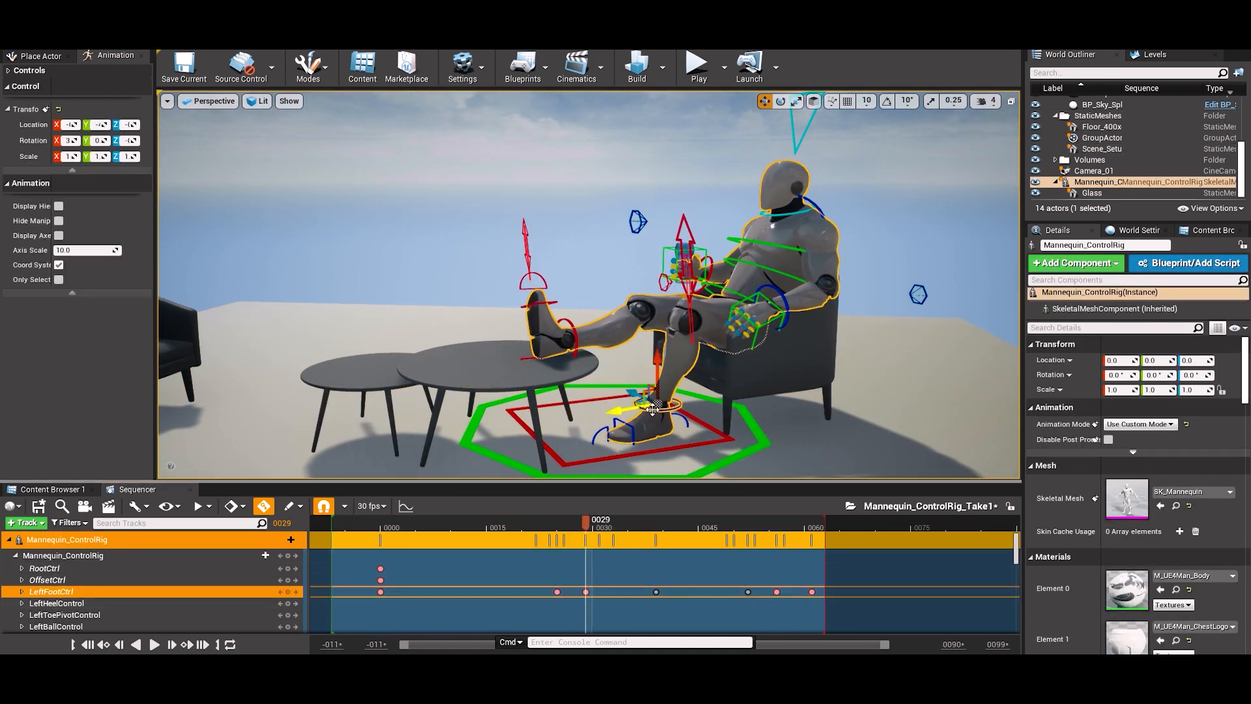
pyautogui.moveTo(567, 531); pyautogui.dragTo(492, 570)
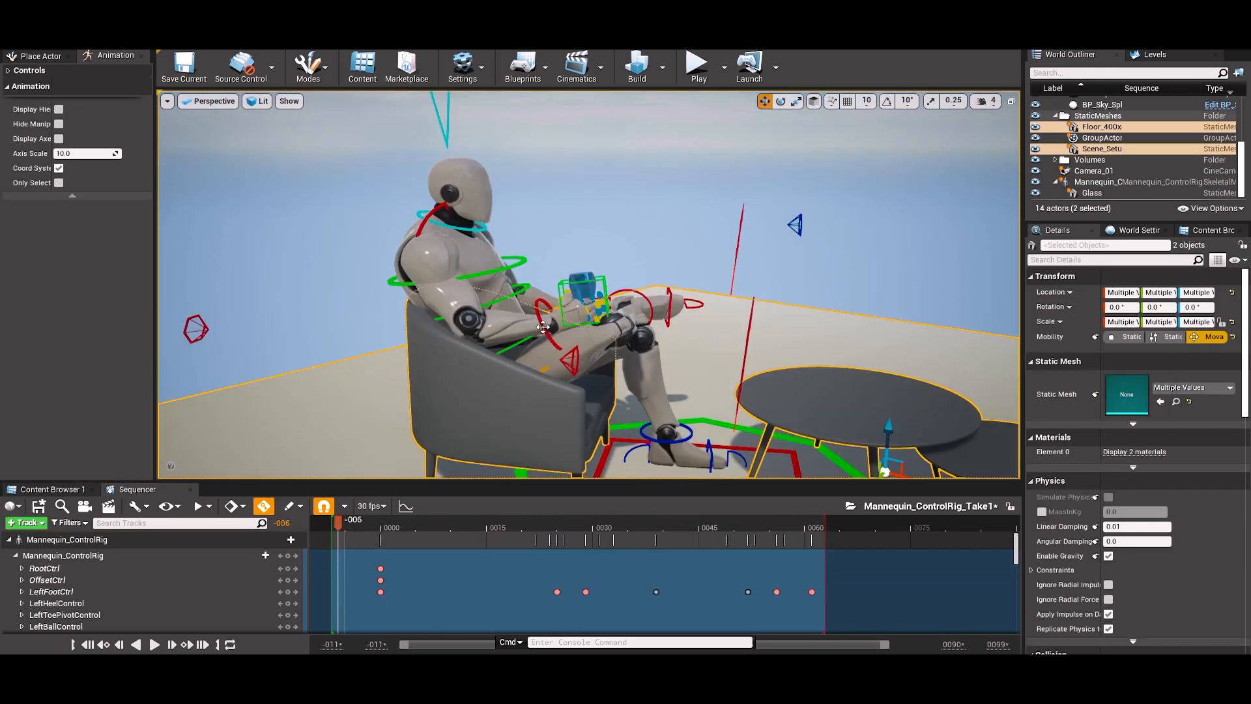
# Key the right hand control at frame 33 with an adjusted position and rotation, and check the glass pose around frames 31 to 33
pyautogui.scroll(-1, 557, 602)
pyautogui.click(615, 525)
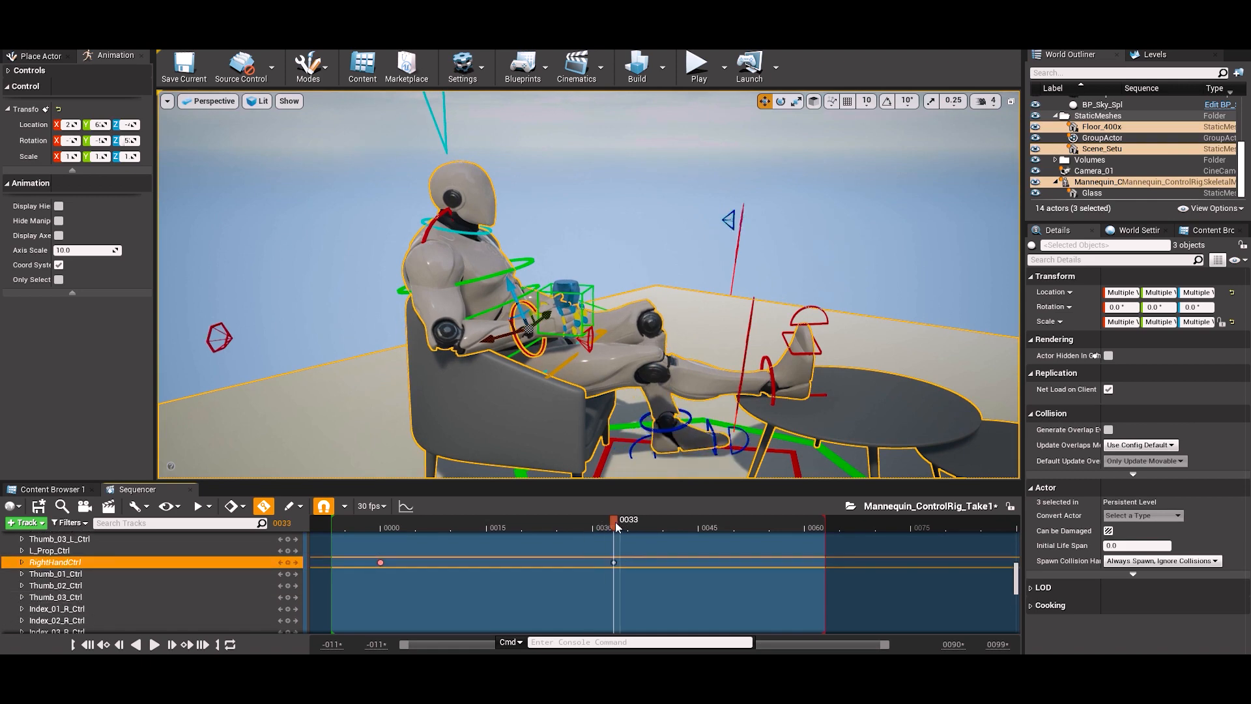
pyautogui.moveTo(613, 524)
pyautogui.mouseDown()
pyautogui.moveTo(525, 550)
pyautogui.moveTo(380, 550)
pyautogui.moveTo(616, 518)
pyautogui.mouseUp()
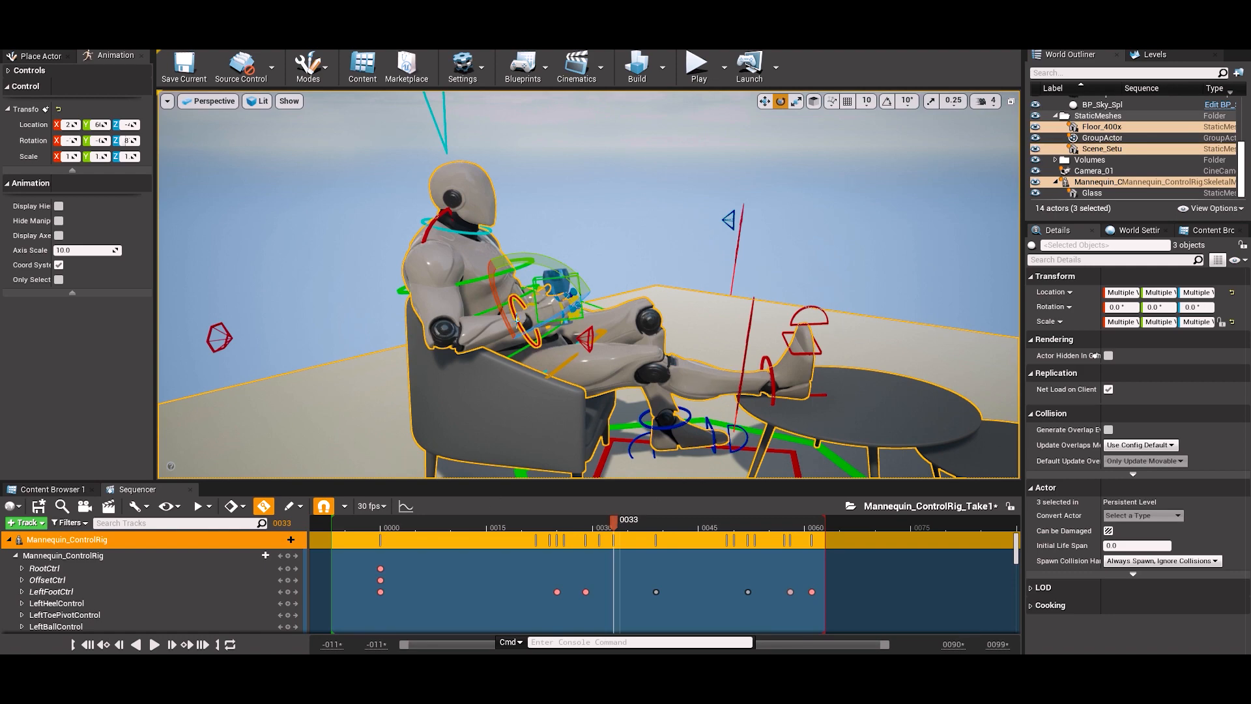
pyautogui.moveTo(628, 523); pyautogui.dragTo(603, 523)
pyautogui.click(651, 248)
pyautogui.scroll(-6, 619, 586)
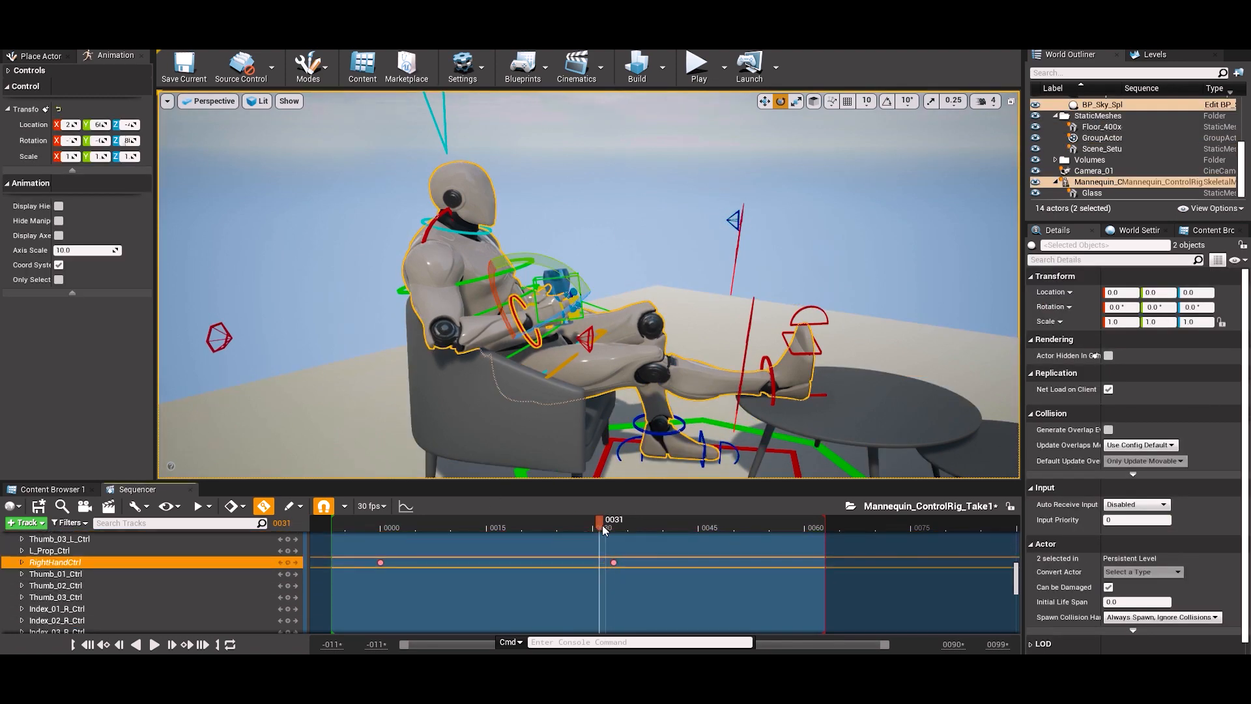
pyautogui.moveTo(601, 524); pyautogui.dragTo(614, 524)
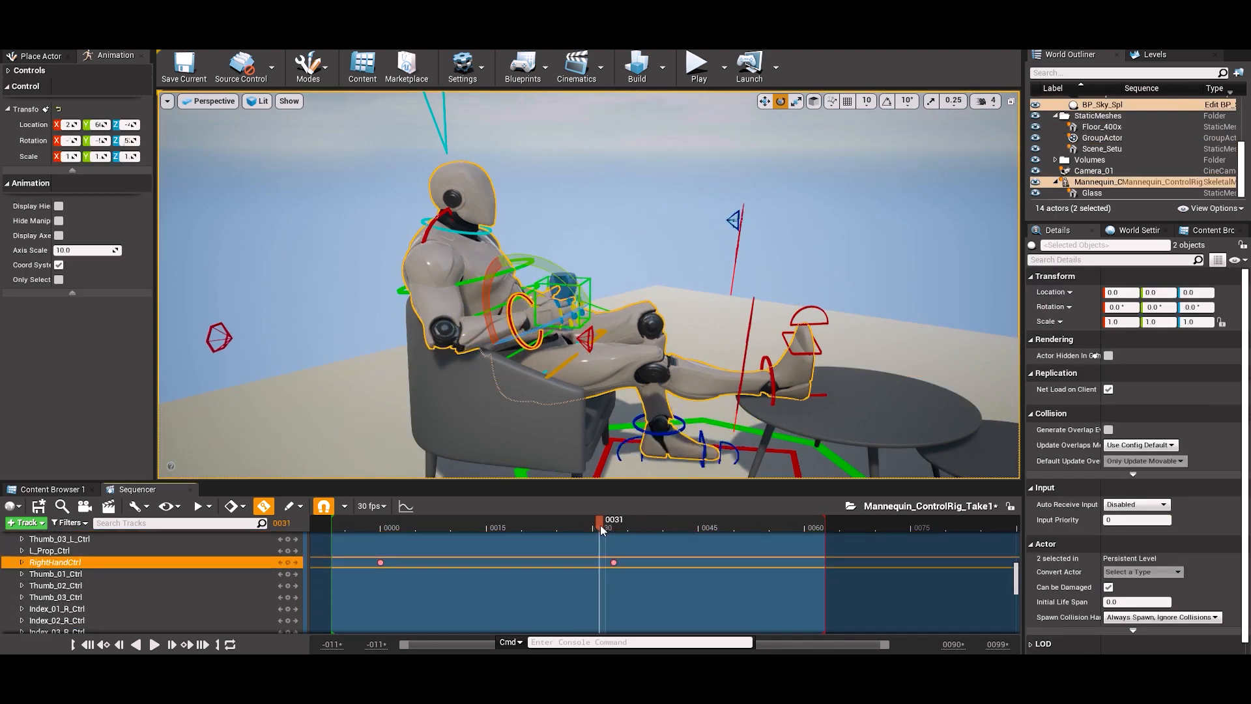
# Scrub through the whole reclining motion, and play the animation with the rig manipulators hidden
pyautogui.click(492, 591)
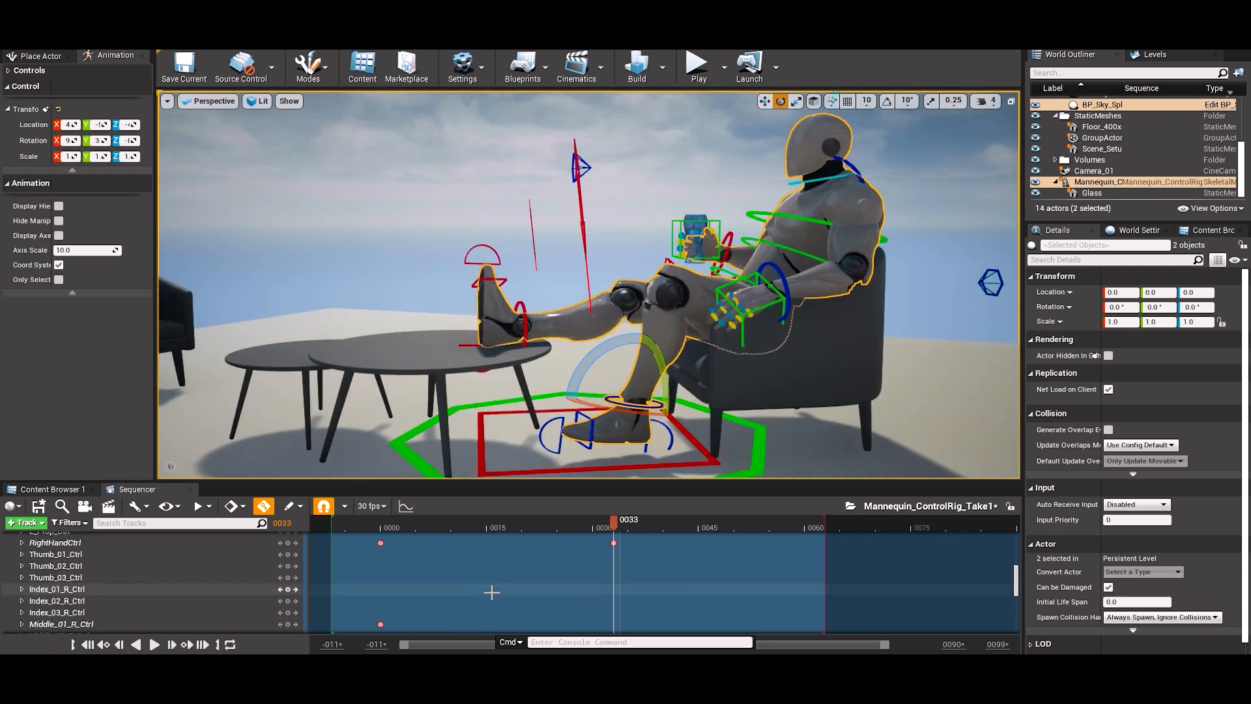
pyautogui.scroll(10, 492, 592)
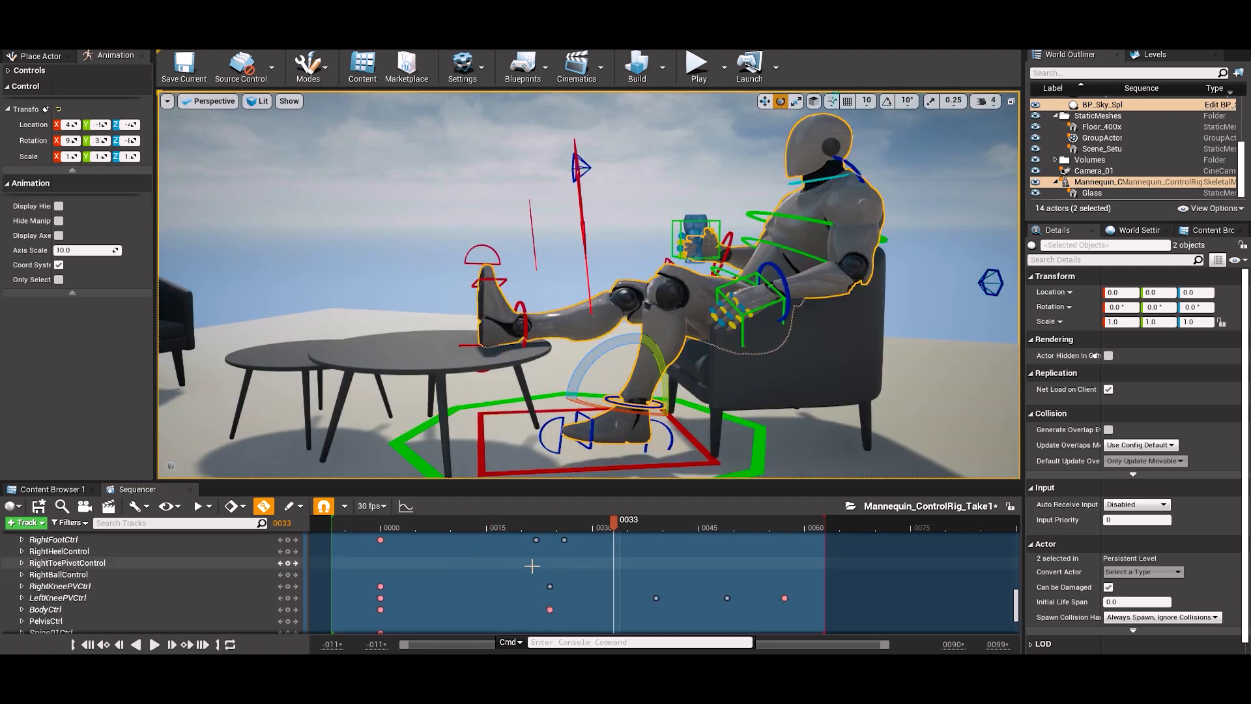
pyautogui.moveTo(616, 524); pyautogui.dragTo(815, 525)
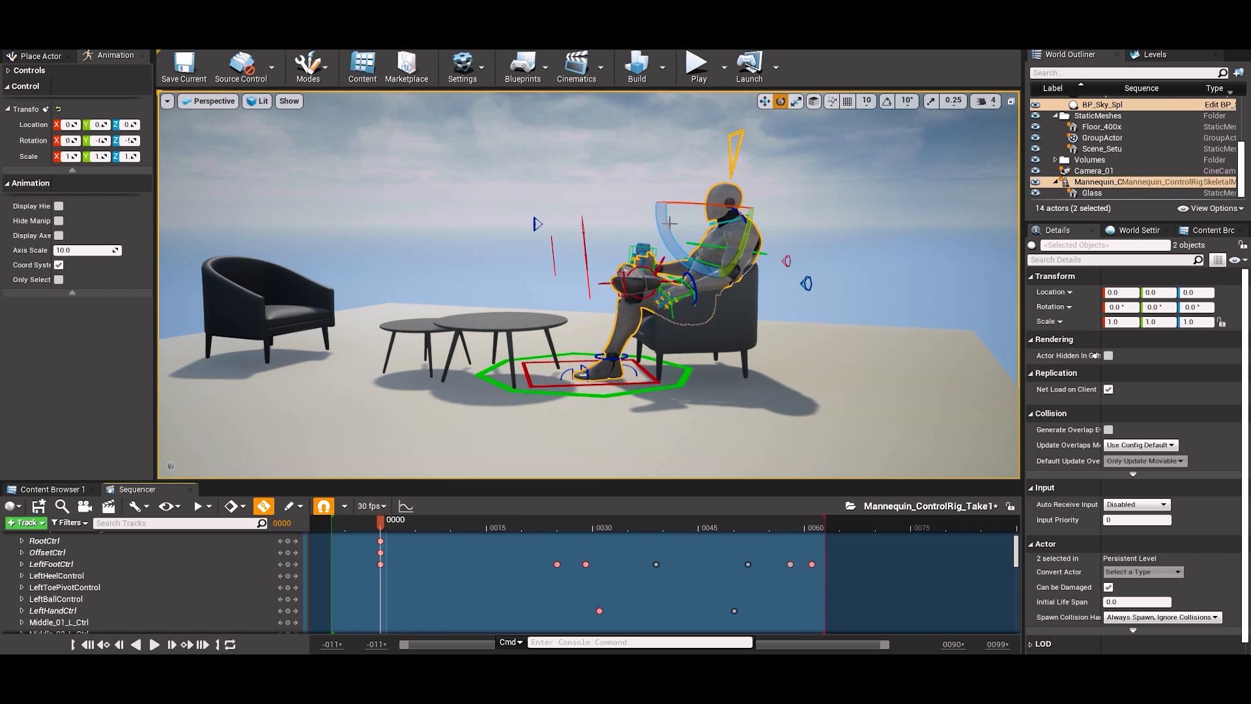
pyautogui.moveTo(563, 530); pyautogui.dragTo(552, 540)
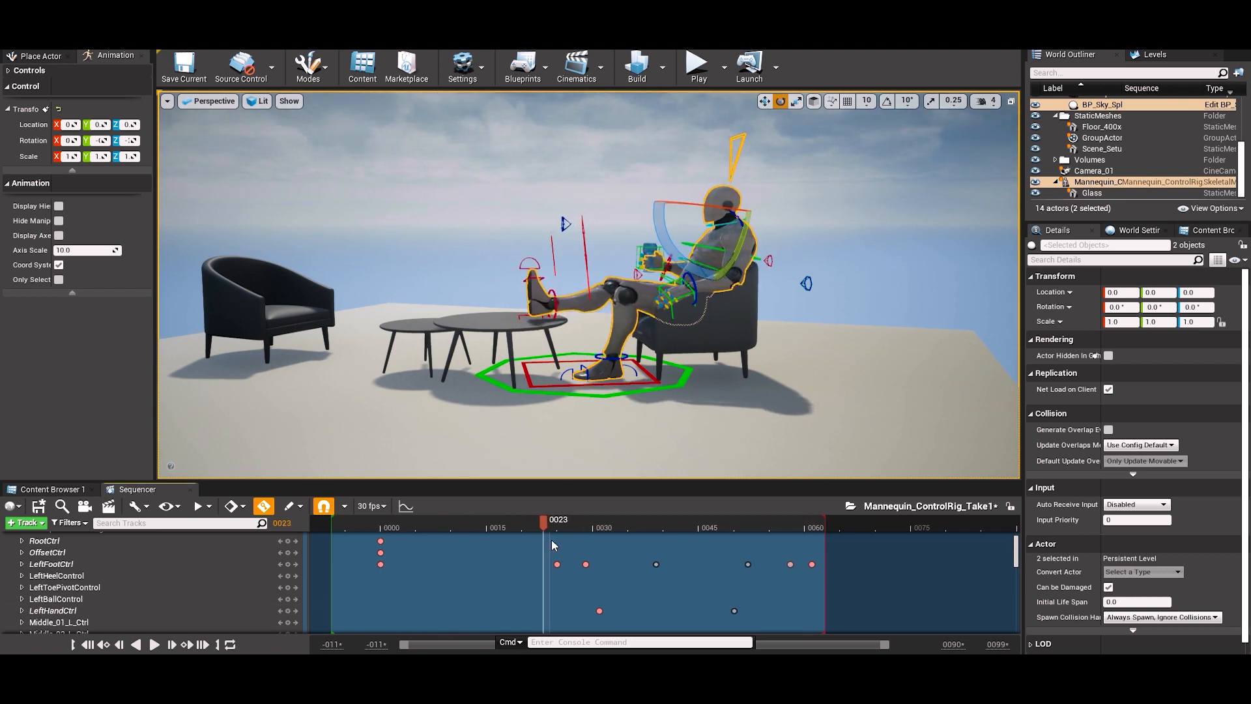
pyautogui.click(155, 644)
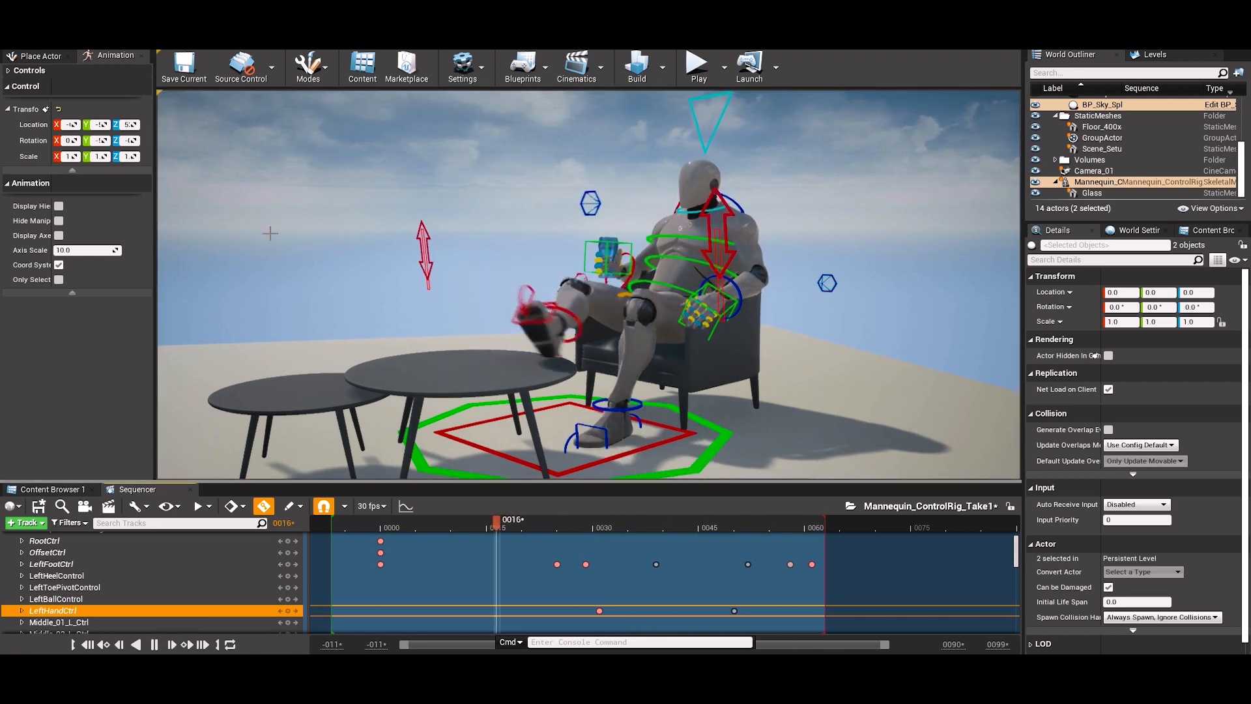
pyautogui.click(59, 221)
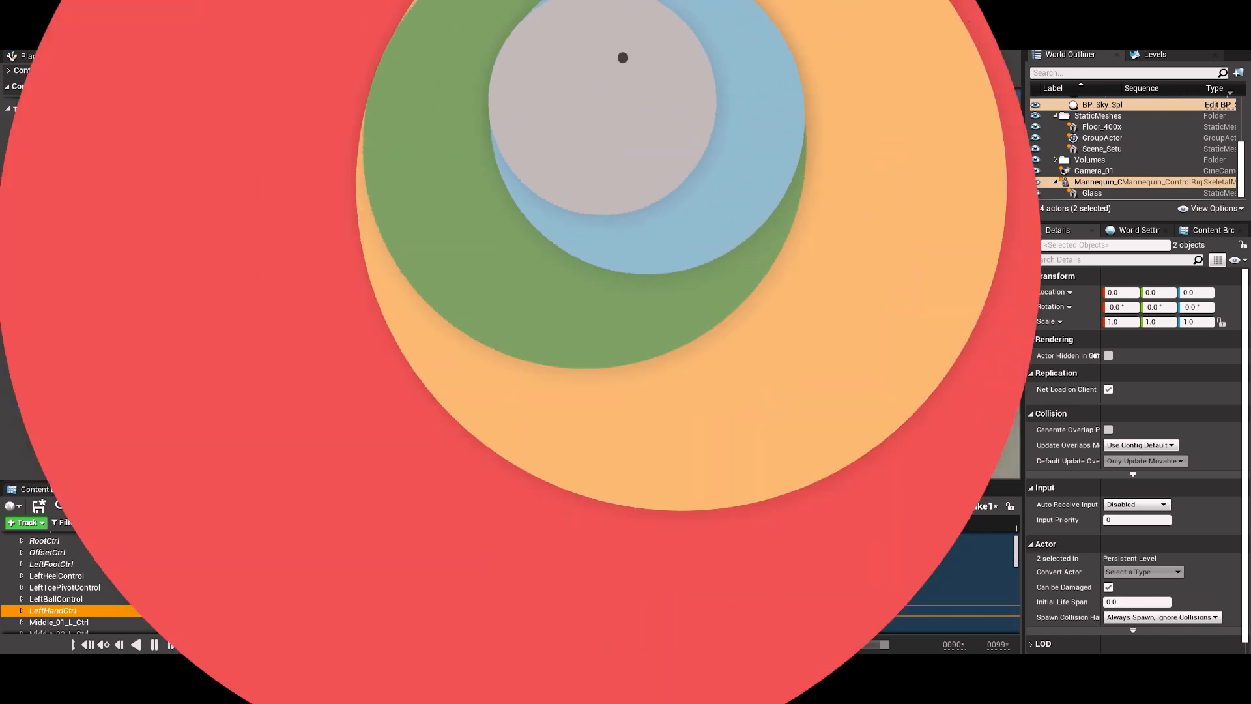